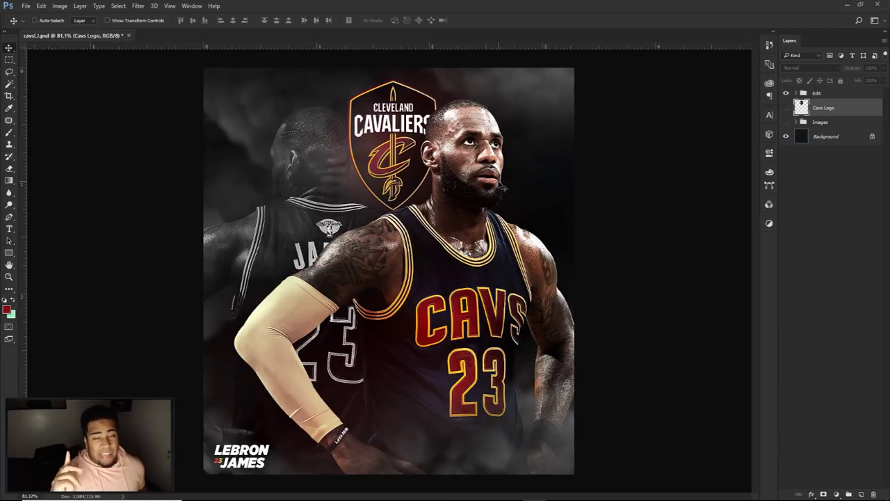
Switch to Chrome's image search for "lebron james blue jersey" and review the size filter options, including larger than 4 MP
mouse_move(397, 491)
click(447, 452)
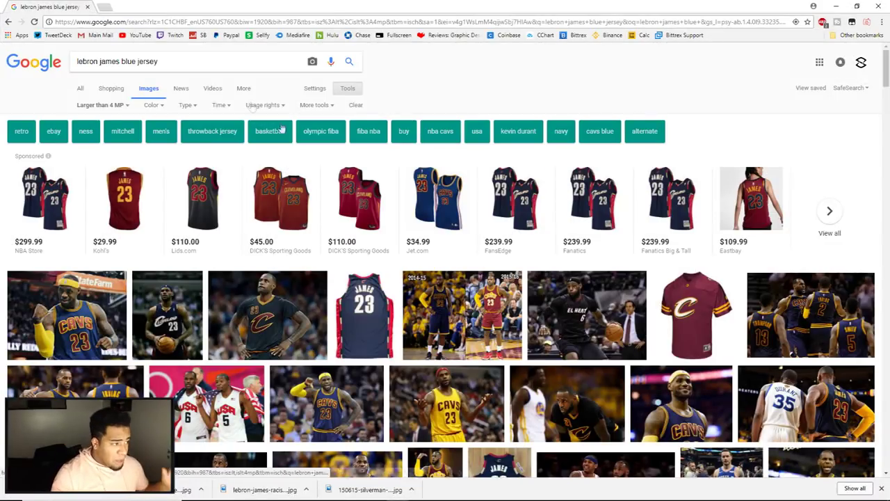
drag(198, 61, 77, 59)
click(347, 92)
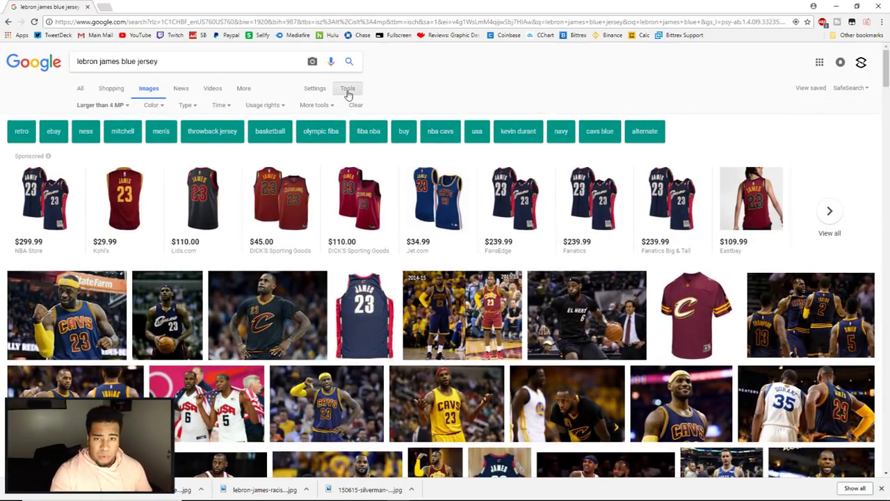
click(98, 106)
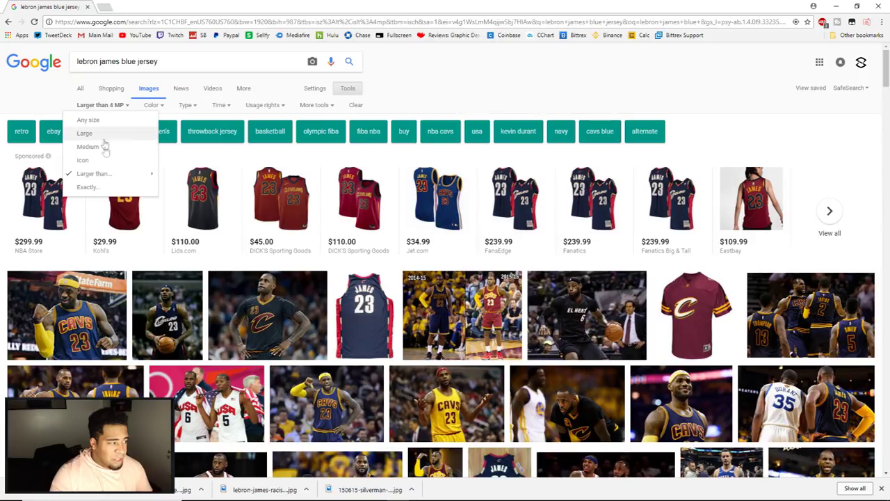
mouse_move(102, 173)
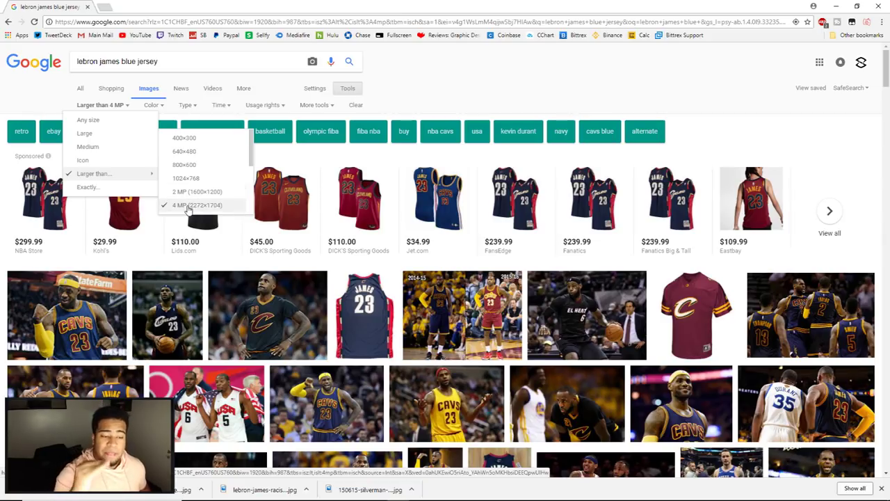
View the photo of the player in the black sleeved jersey at full size, and return to the search results
click(292, 313)
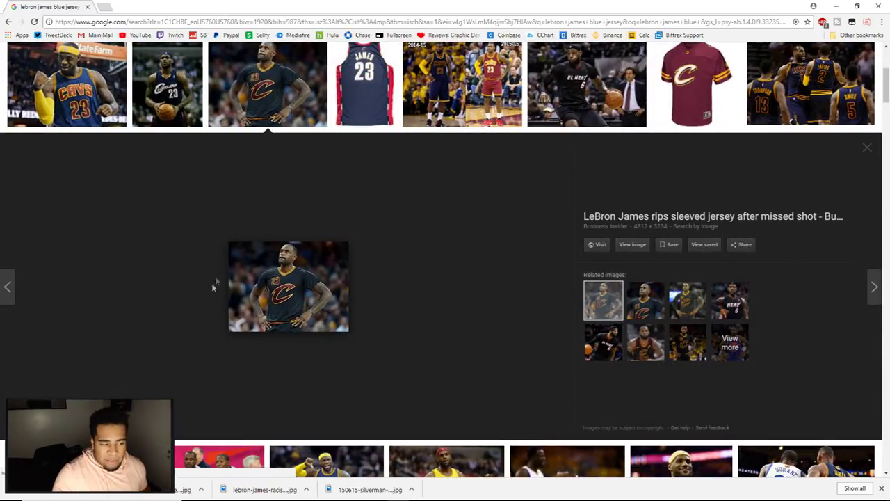
click(627, 248)
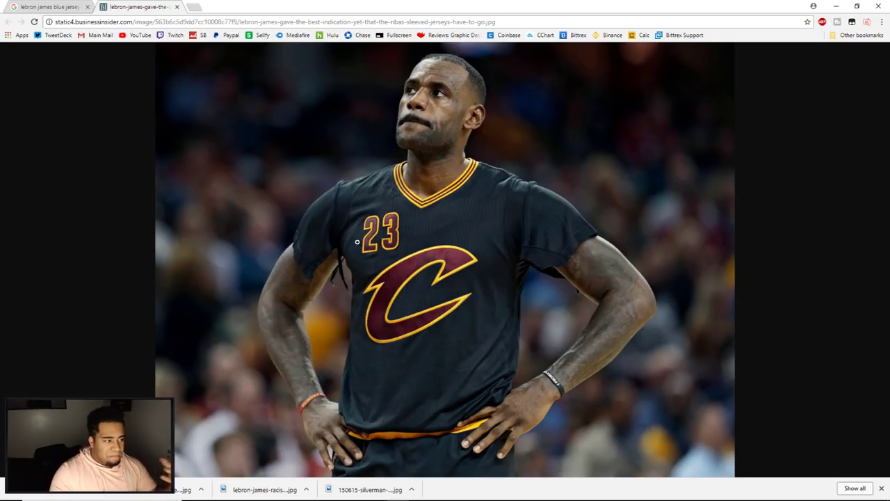
click(177, 7)
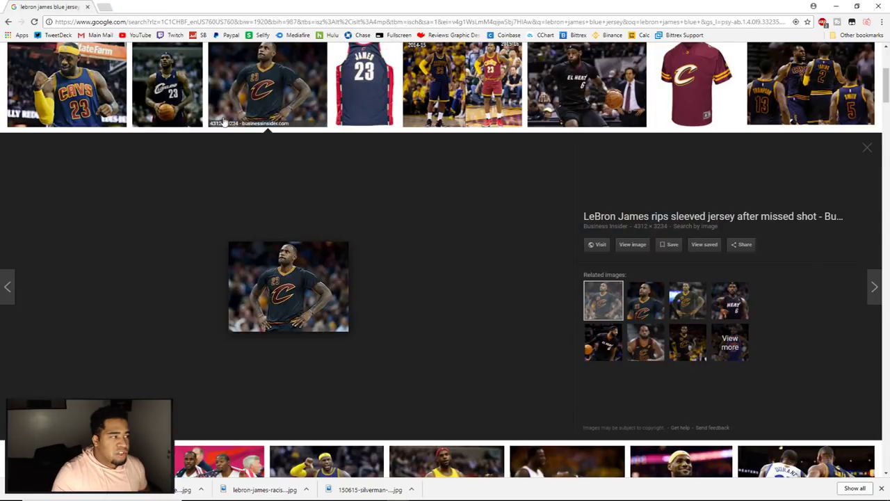
scroll(407, 206, up, 1)
scroll(408, 209, up, 2)
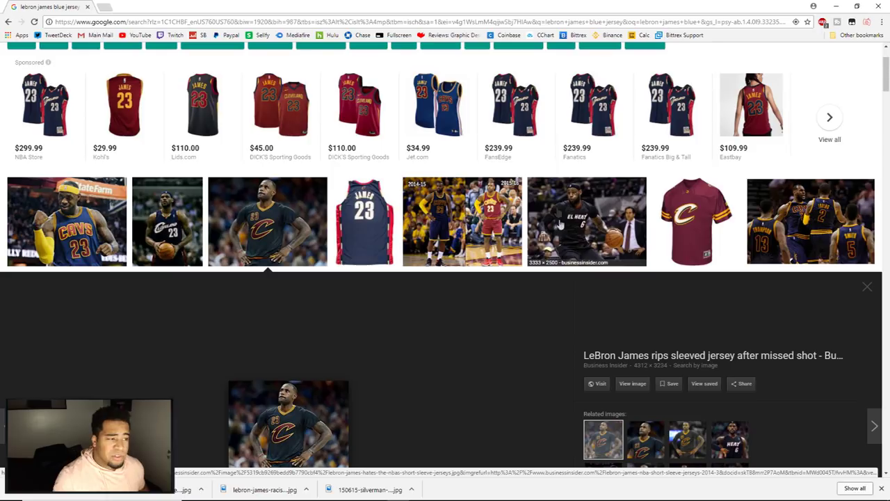
scroll(541, 201, up, 2)
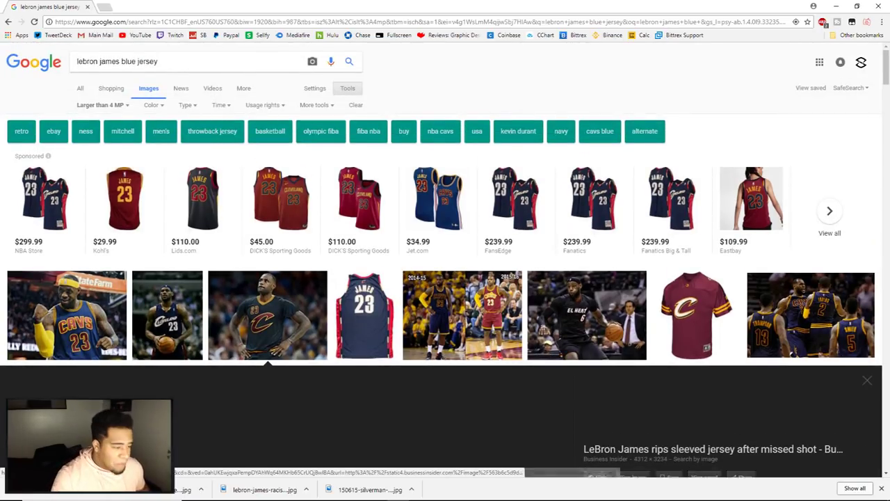
Switch back to Photoshop and compare the Edit group with the unedited Images group by toggling their visibility, leaving only Edit shown
click(536, 492)
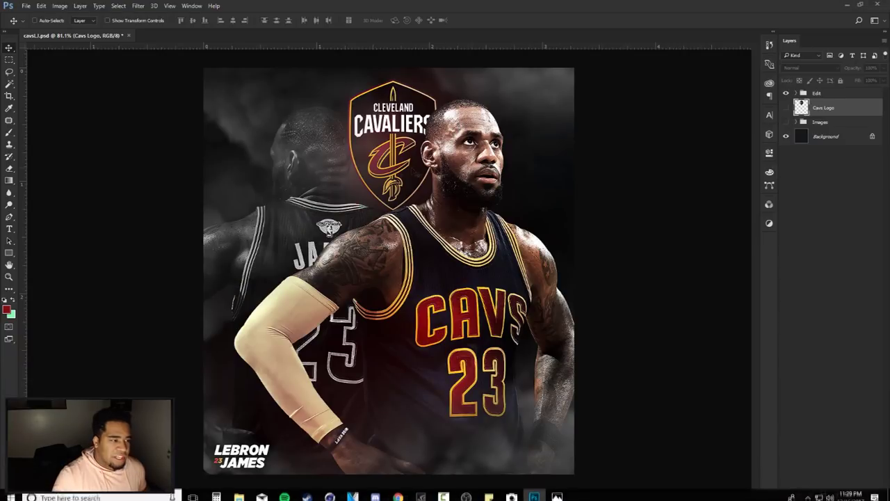
click(786, 94)
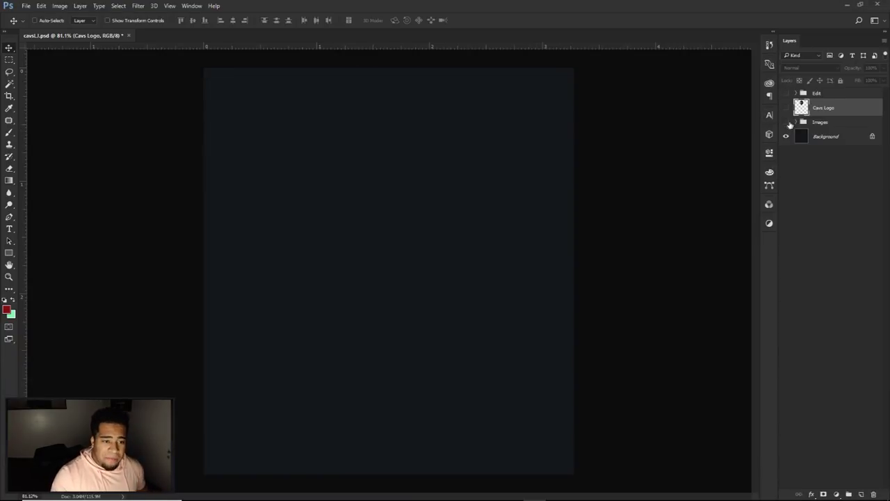
click(785, 122)
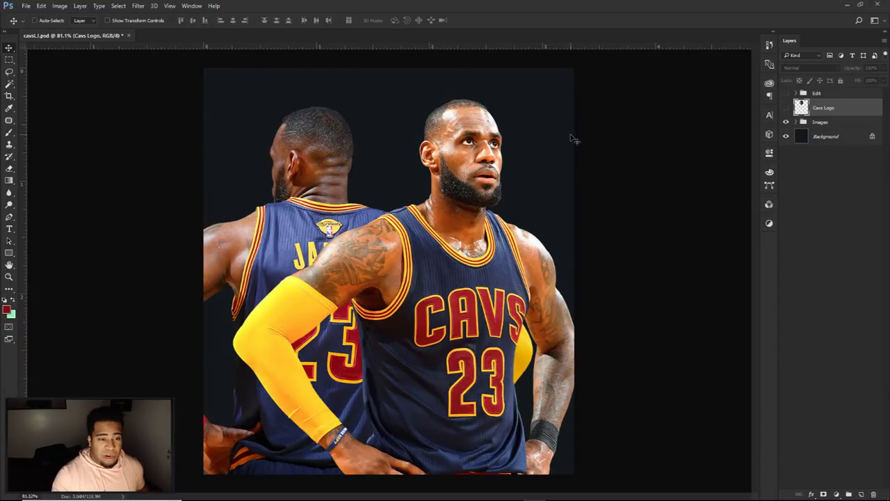
click(785, 122)
click(786, 93)
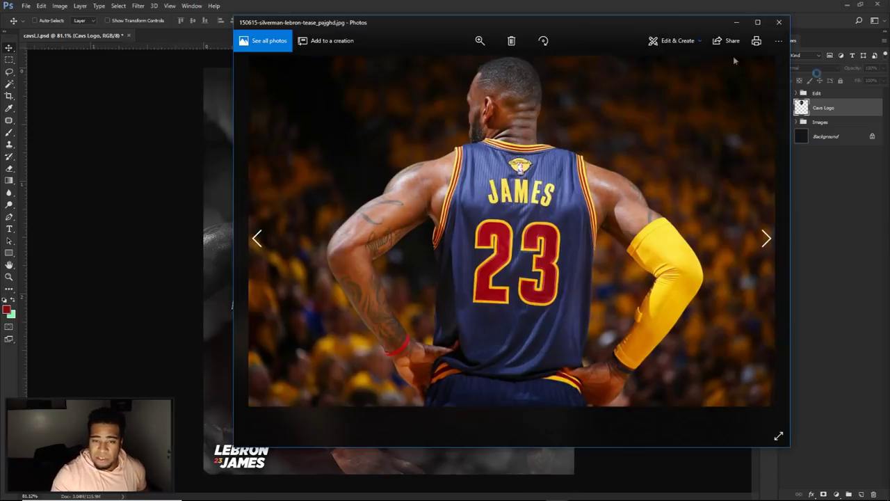
Compare the back-view and front-view source photos side by side in Photos, and close both windows
drag(649, 22, 499, 52)
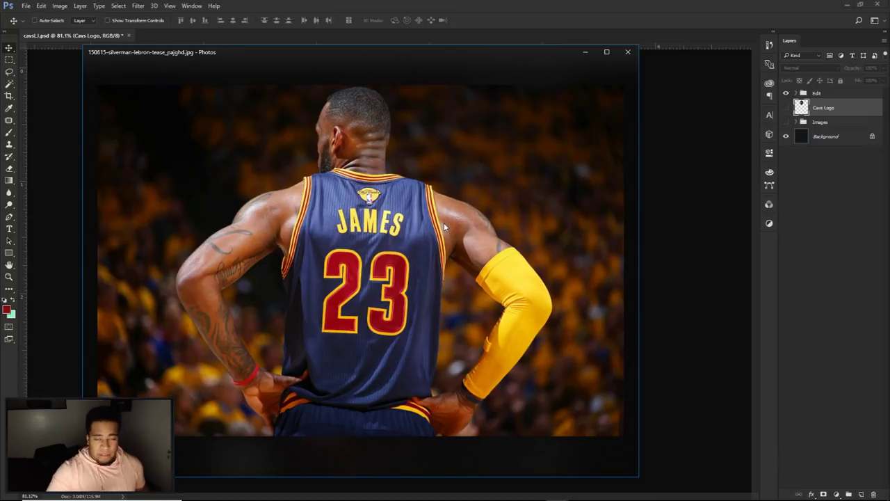
key(alt+Tab)
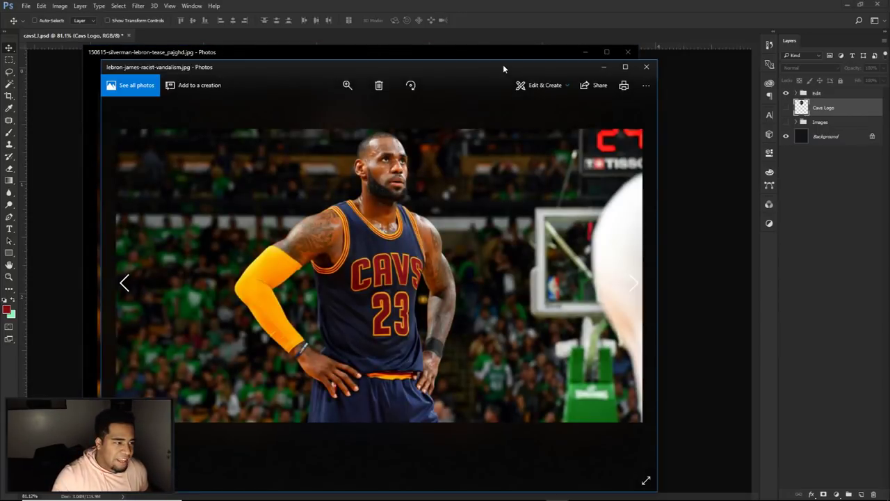
drag(503, 65, 546, 60)
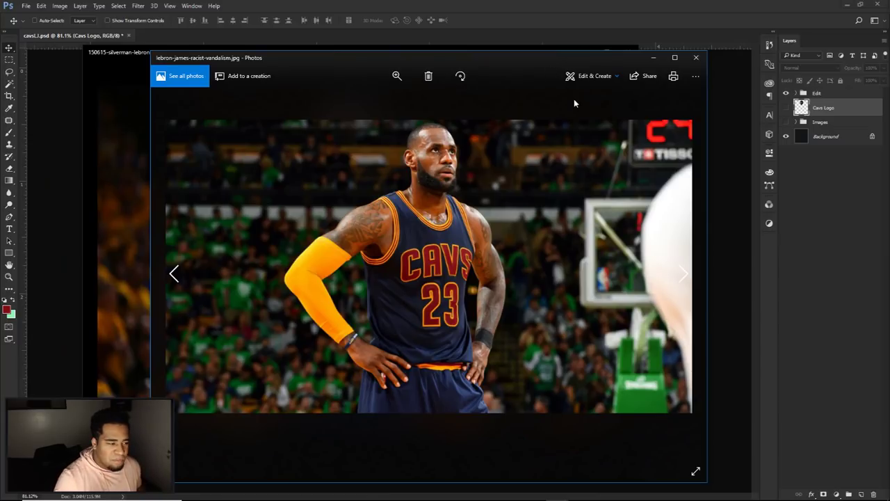
drag(533, 84, 751, 58)
click(364, 244)
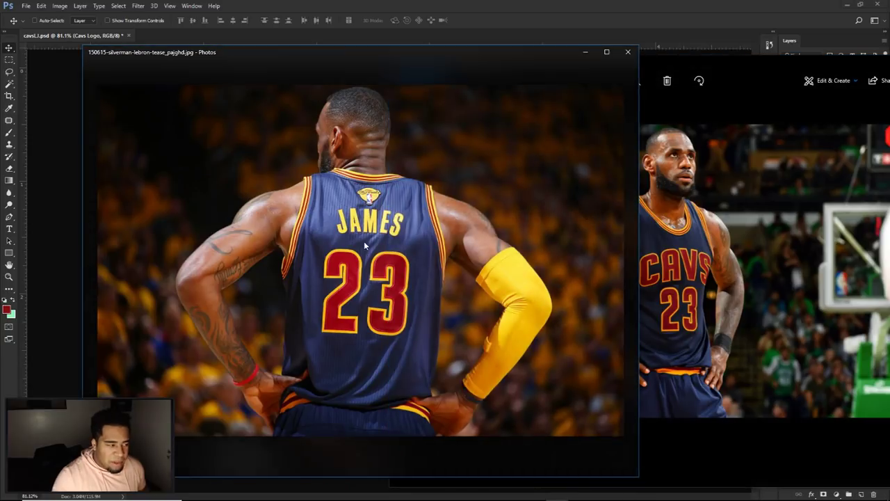
click(702, 219)
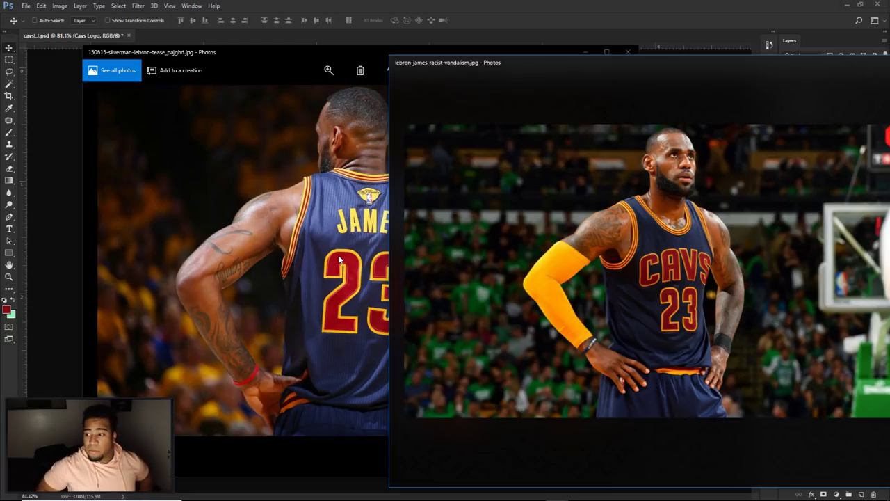
drag(562, 65, 310, 54)
click(693, 53)
click(632, 52)
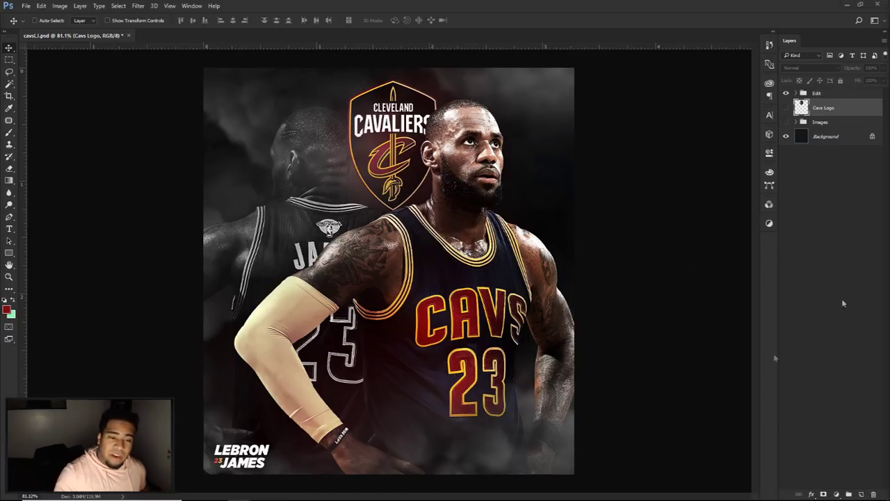
Hide the Edit group, show and expand the Images group, and turn on the Cavs Logo layer to inspect the poster's build-up
click(786, 93)
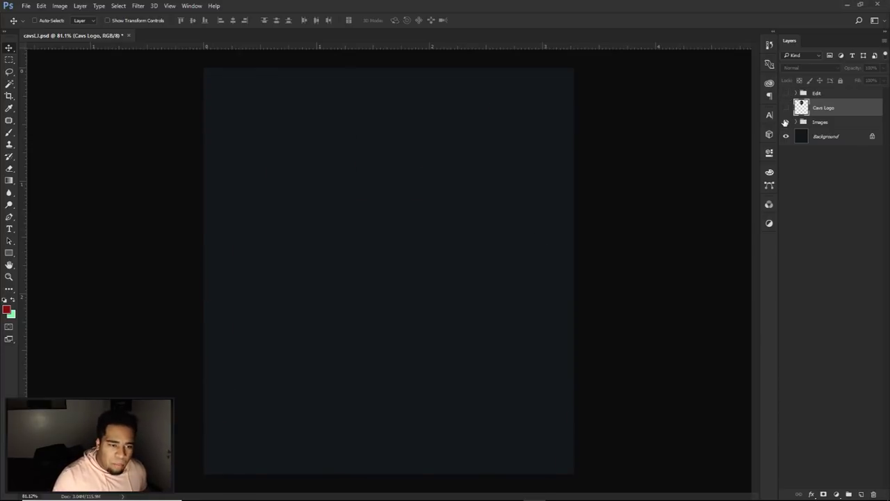
click(786, 121)
click(817, 122)
click(797, 122)
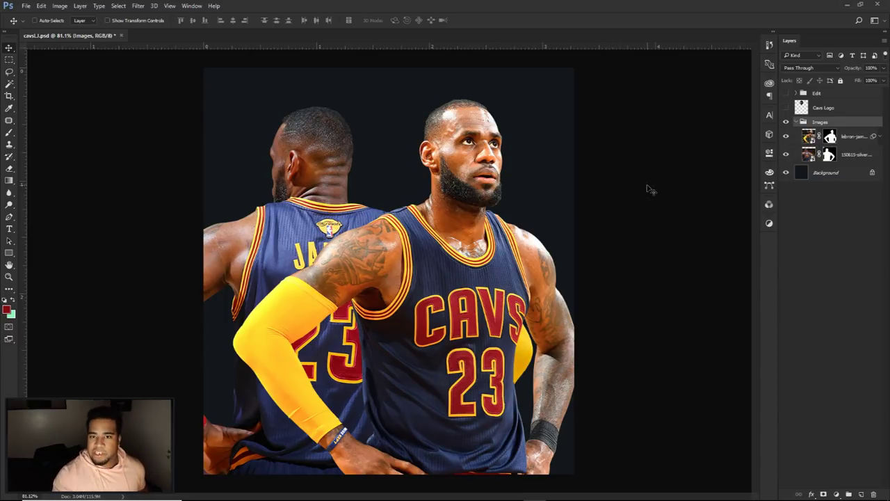
click(786, 107)
click(786, 93)
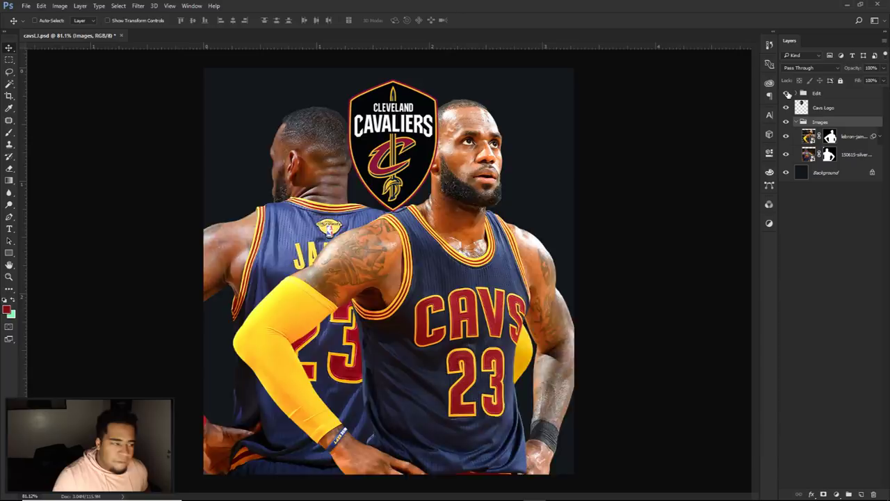
Hide the Cavs Logo layer and the Images group, collapse that group, and show the finished edit again
click(786, 92)
click(785, 108)
click(786, 122)
click(795, 122)
click(786, 93)
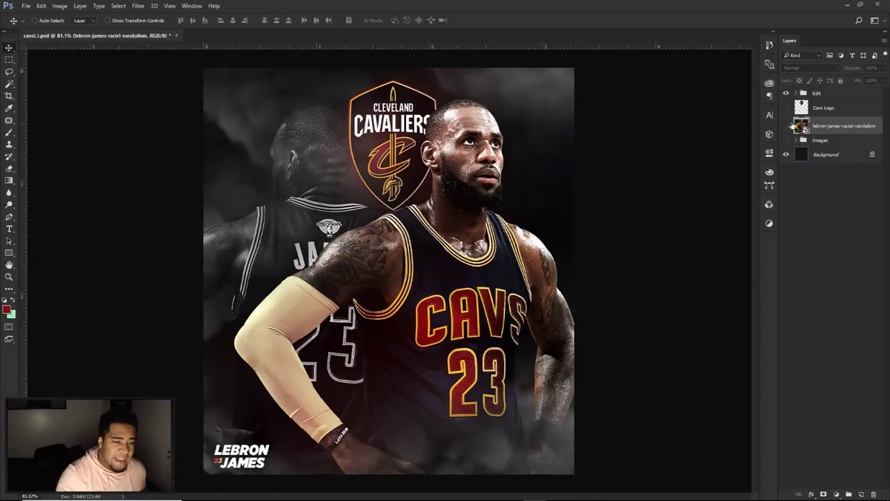
Hide the Edit group, show the lebron-james-racist-vandalism photo layer, and activate the Pen tool
click(786, 92)
click(786, 126)
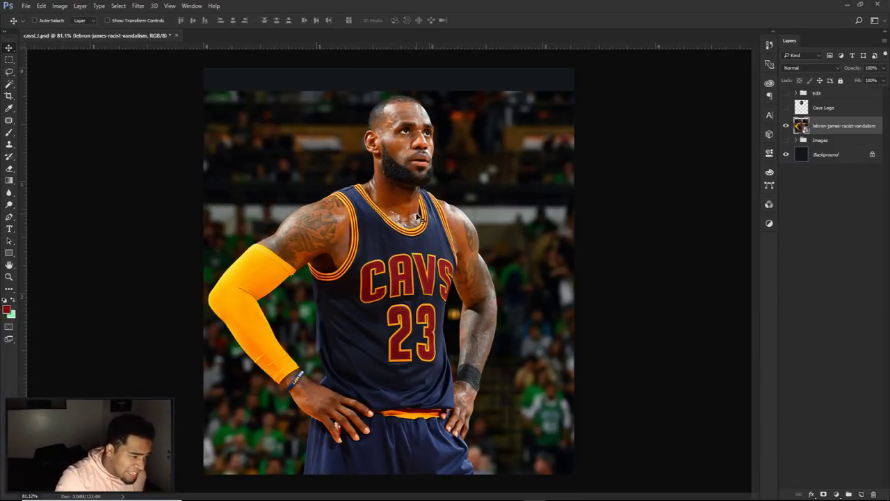
key(p)
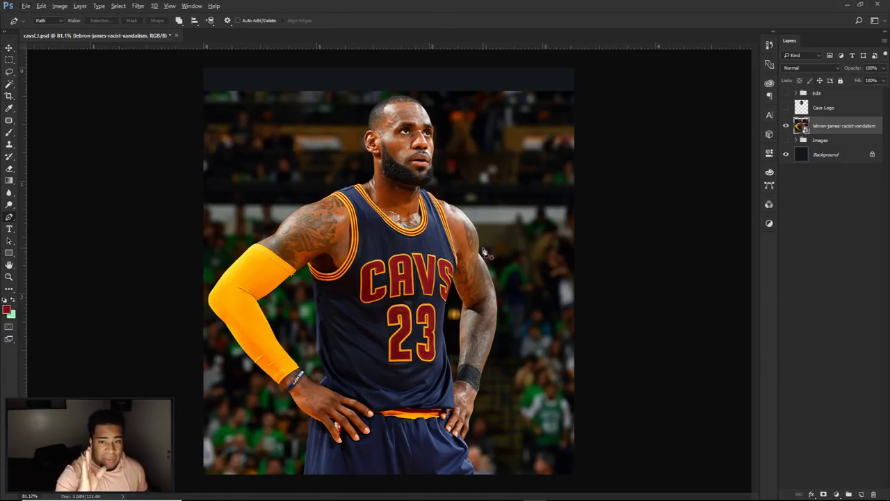
Trace a trial Pen path along the outer edge of the hand up to the black wristband, and delete the path
scroll(453, 405, up, 5)
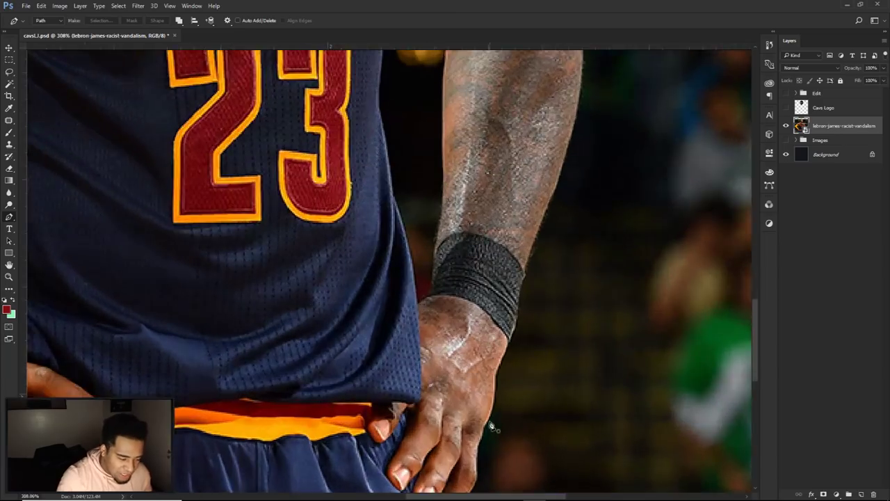
scroll(498, 416, up, 2)
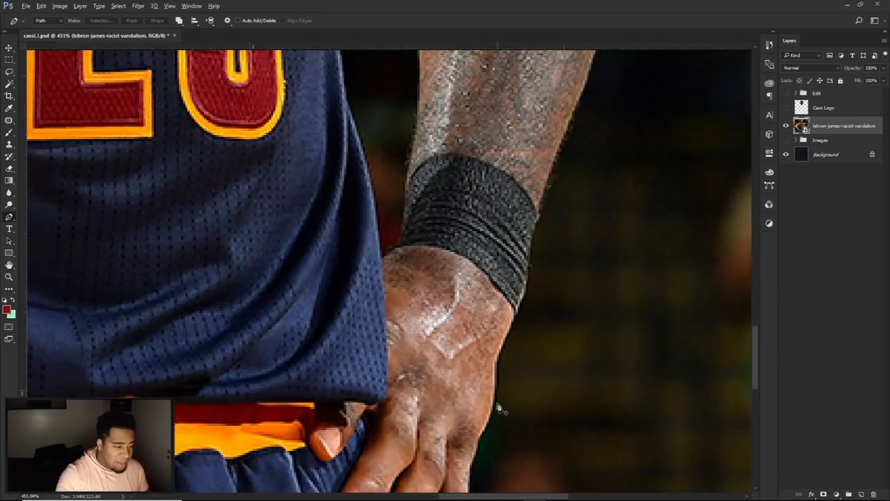
click(496, 400)
click(495, 392)
click(496, 385)
click(496, 377)
click(496, 368)
click(496, 361)
click(501, 354)
click(506, 349)
click(508, 340)
drag(511, 338, 523, 314)
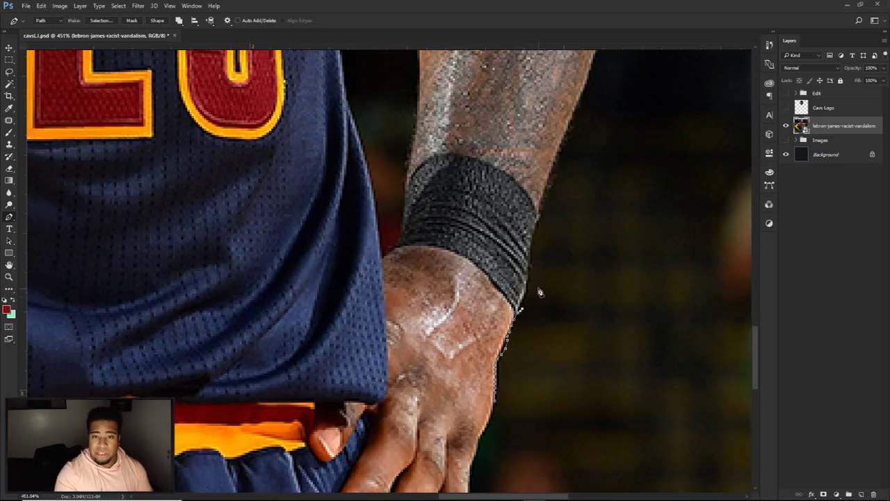
right_click(515, 245)
click(533, 262)
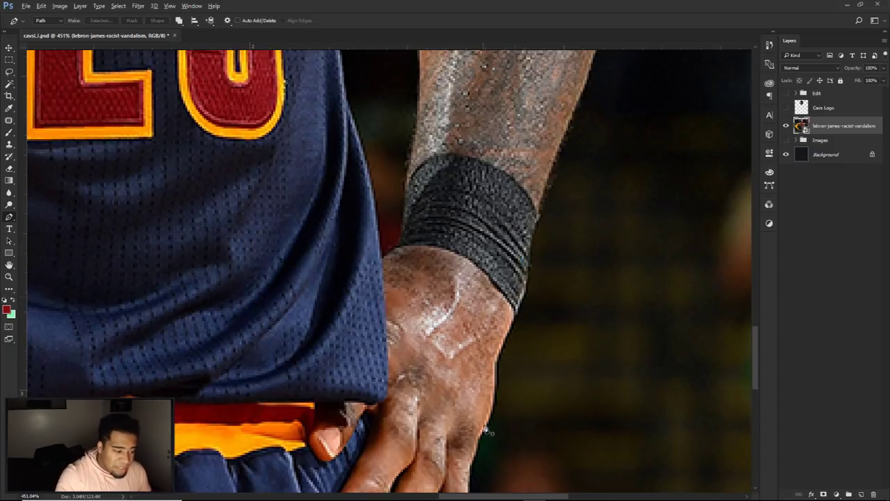
Examine the outer edge of the hand below the black wristband at several magnifications, down to individual pixels
scroll(544, 387, up, 2)
scroll(555, 349, down, 2)
scroll(554, 350, up, 1)
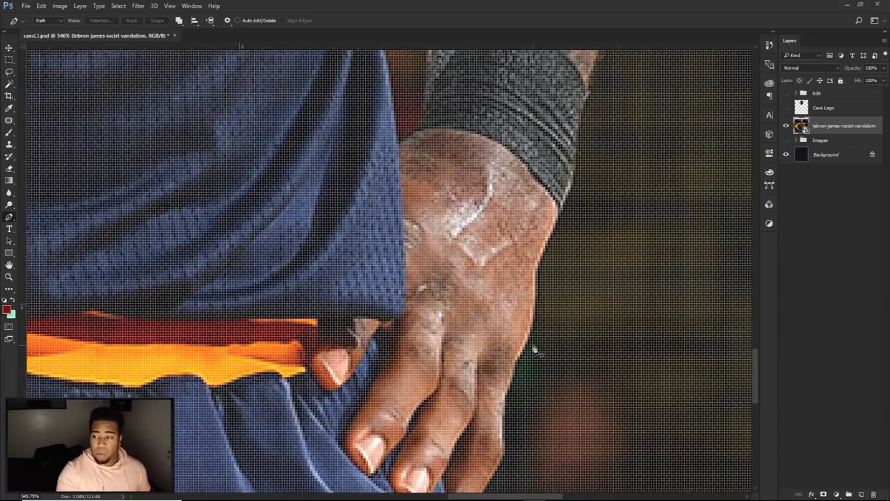
scroll(535, 350, down, 1)
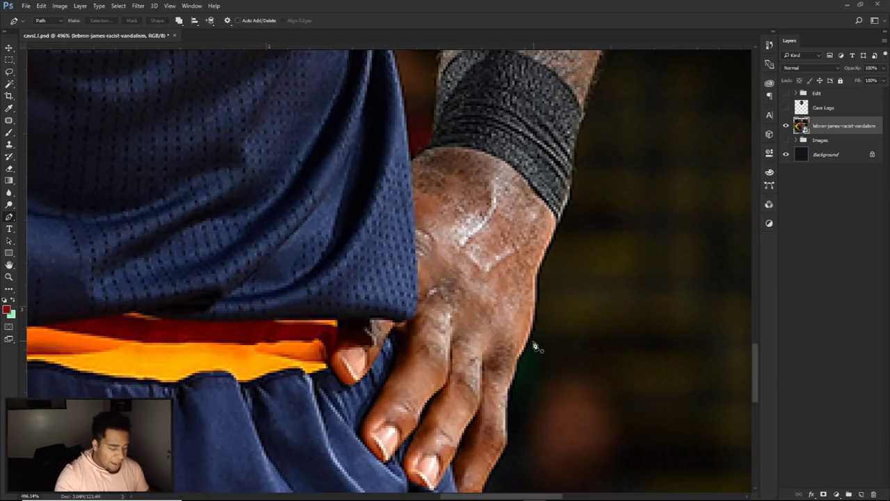
scroll(533, 348, up, 1)
scroll(529, 359, up, 8)
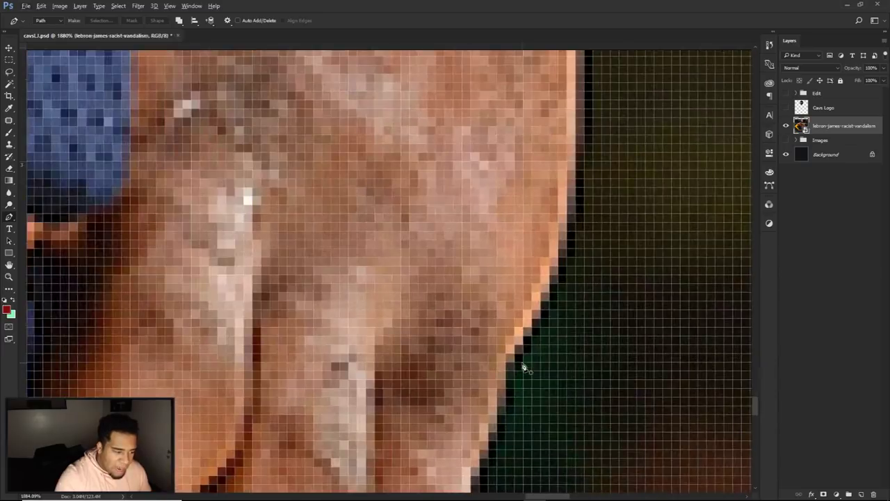
scroll(522, 362, down, 4)
scroll(516, 356, down, 4)
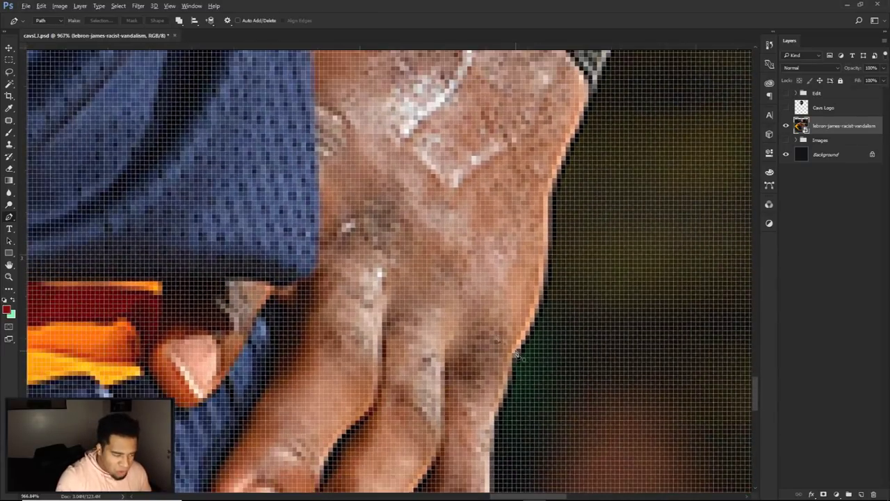
scroll(466, 277, up, 2)
scroll(496, 278, down, 4)
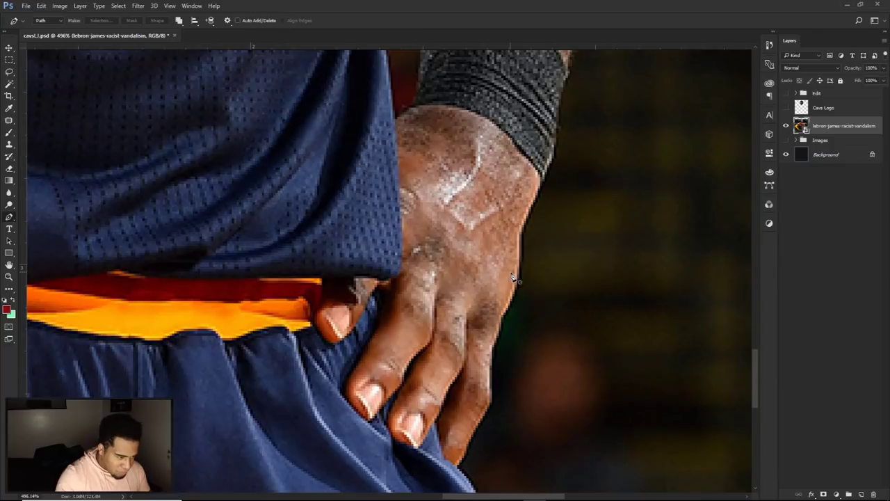
drag(530, 270, 562, 296)
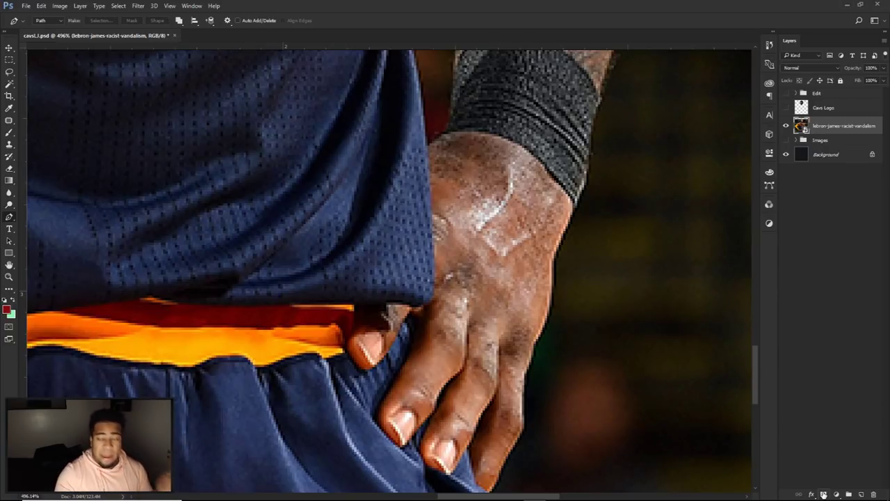
Add a layer mask to the lebron-james-racist-vandalism layer and start a curved Pen path along the hand's outer edge
click(823, 494)
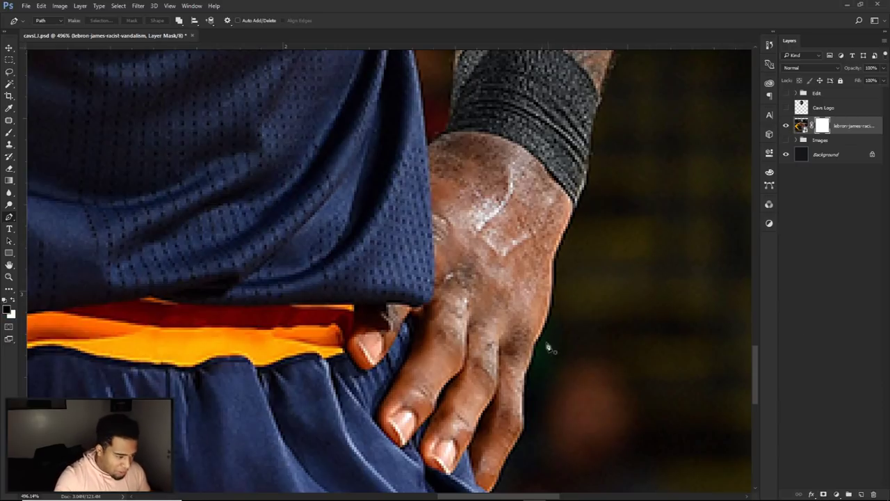
click(535, 342)
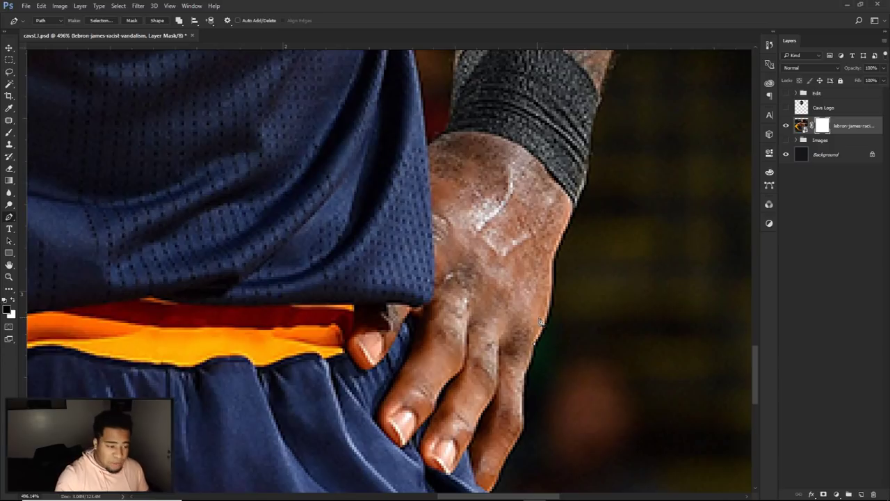
click(550, 223)
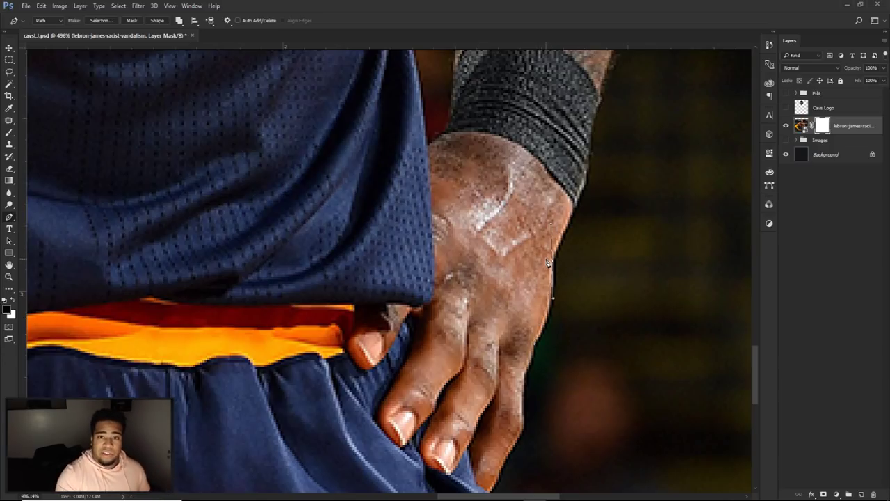
click(555, 300)
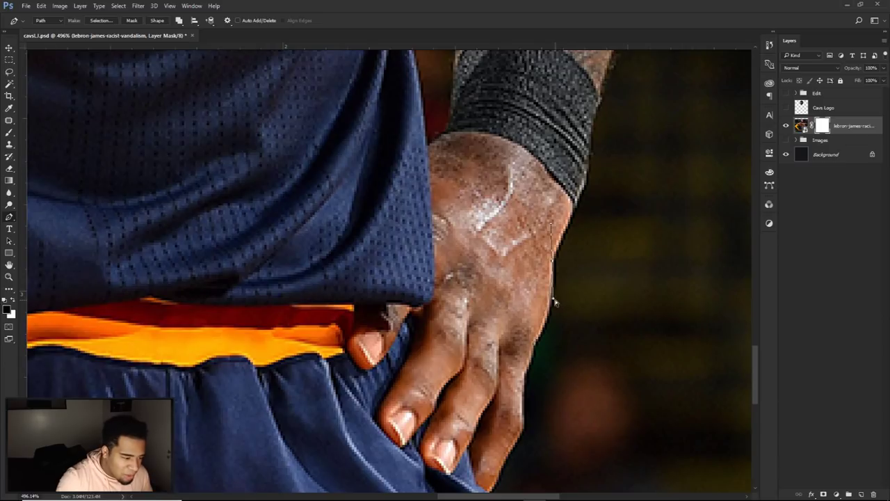
drag(554, 300, 542, 324)
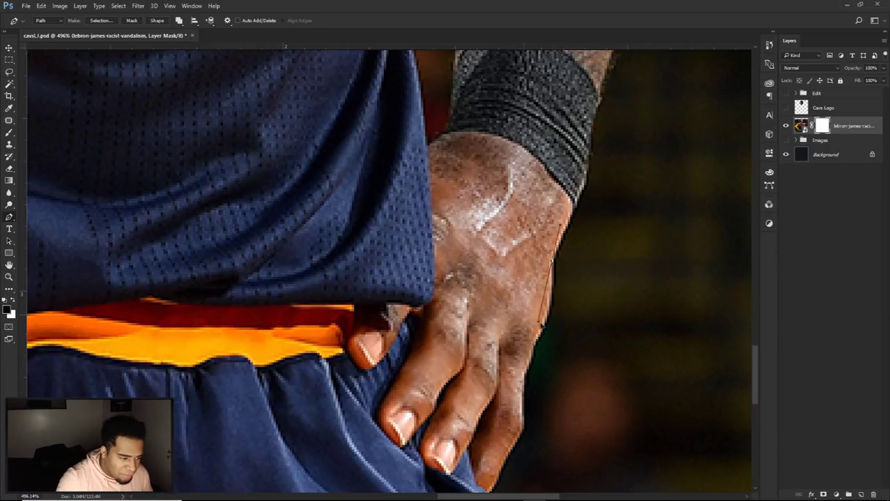
click(556, 321)
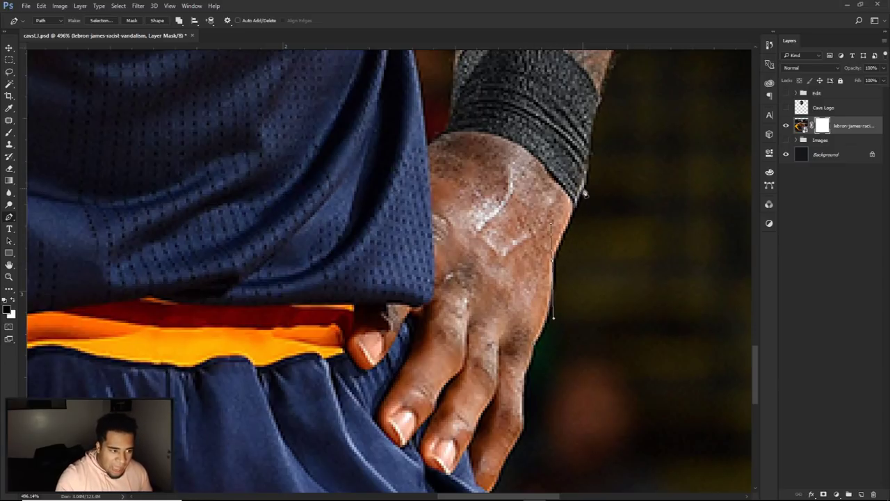
Try a path segment from the hand's outer edge up to the lower corner of the black wristband, and undo it
click(583, 187)
scroll(584, 223, up, 3)
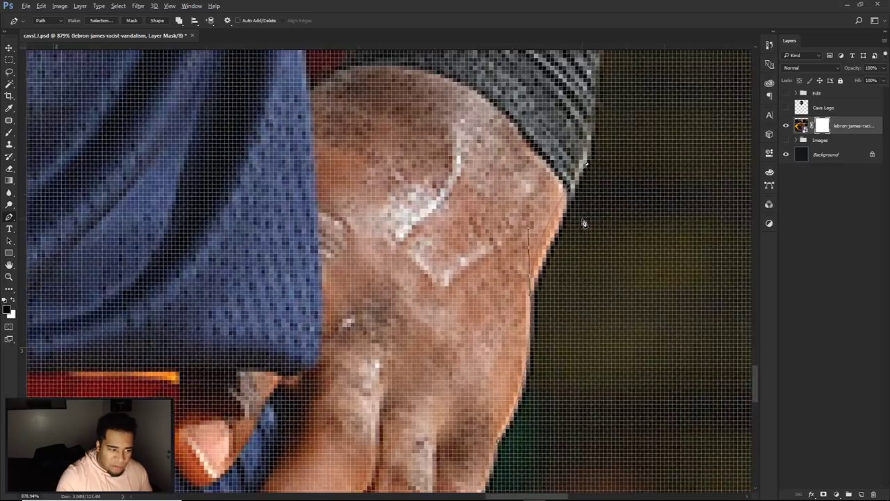
scroll(568, 232, down, 3)
scroll(557, 231, down, 1)
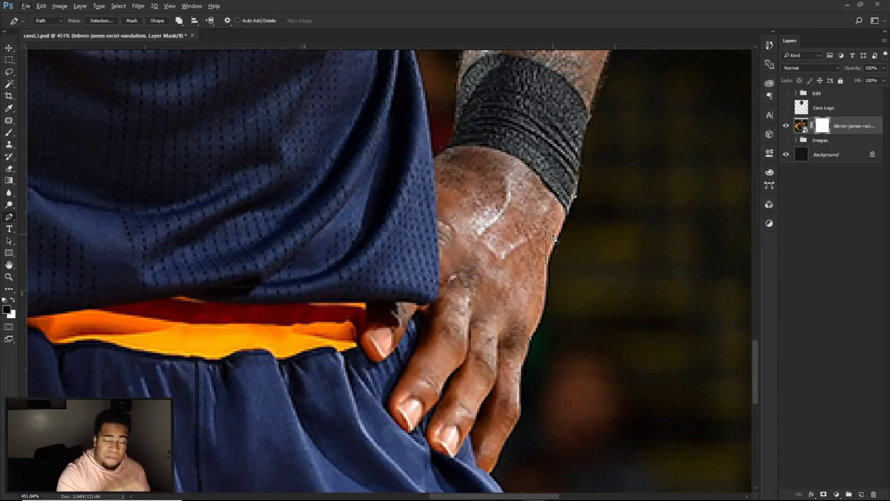
key(ctrl+z)
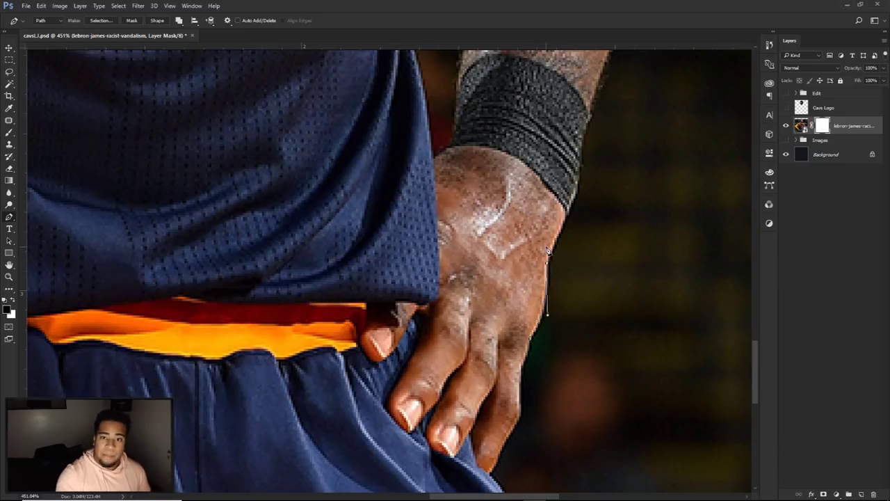
Trace a curved path segment along the hand's outer edge up to the lower corner of the black wristband
click(576, 203)
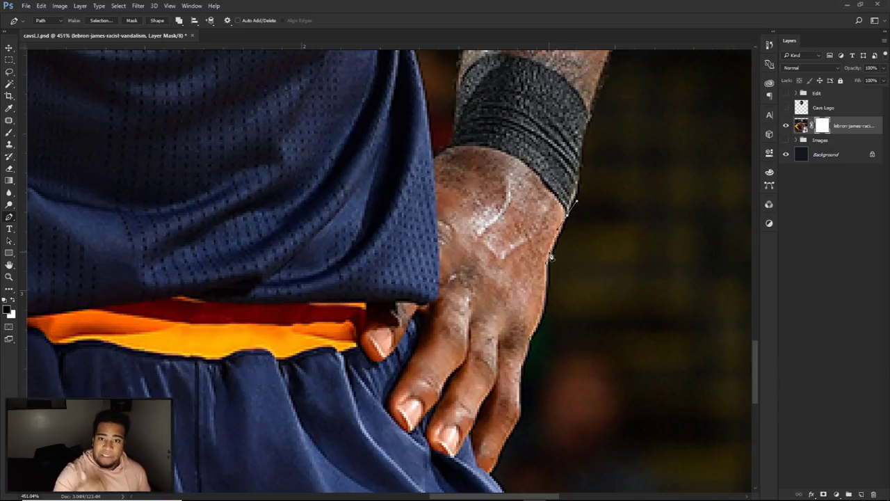
scroll(549, 255, up, 2)
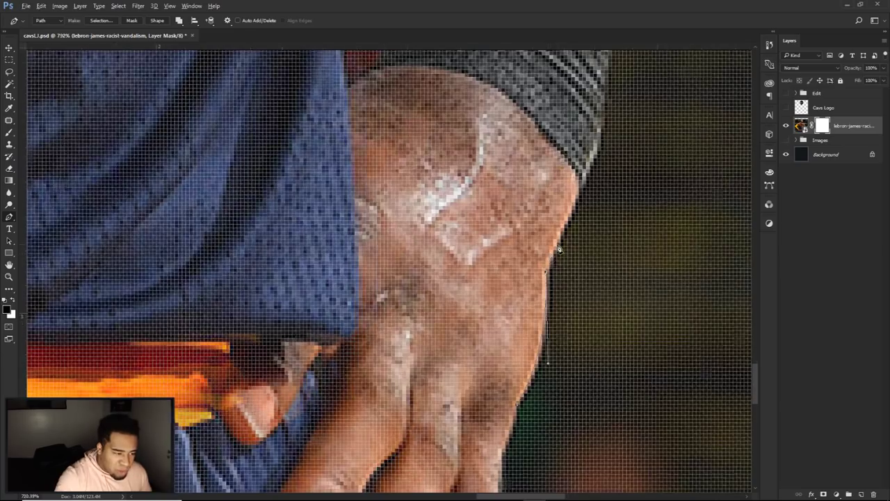
scroll(565, 241, down, 1)
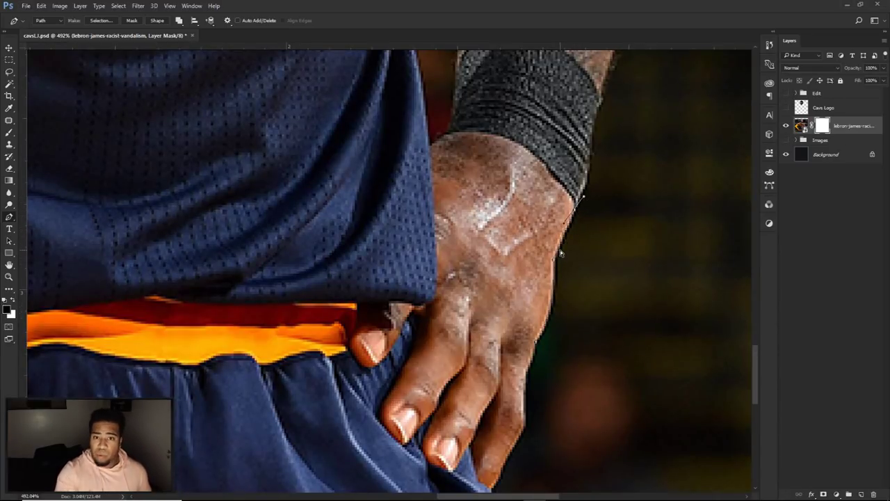
drag(554, 270, 554, 318)
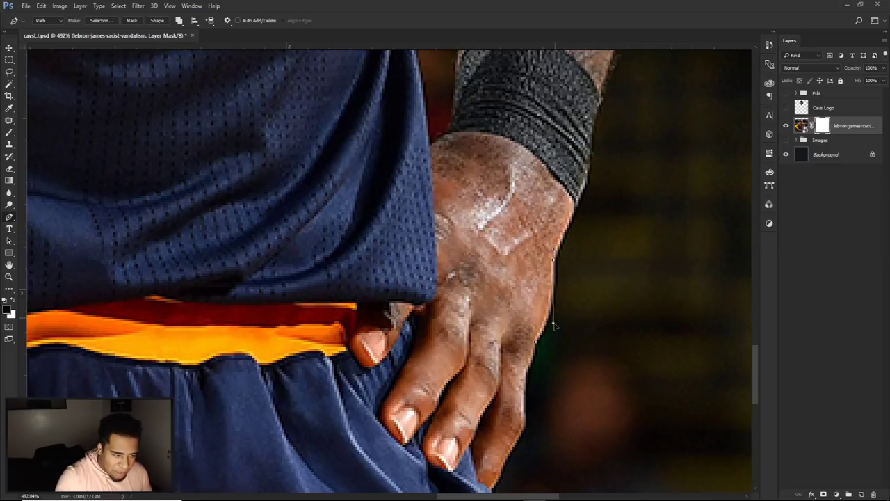
drag(575, 214, 581, 203)
scroll(560, 261, up, 2)
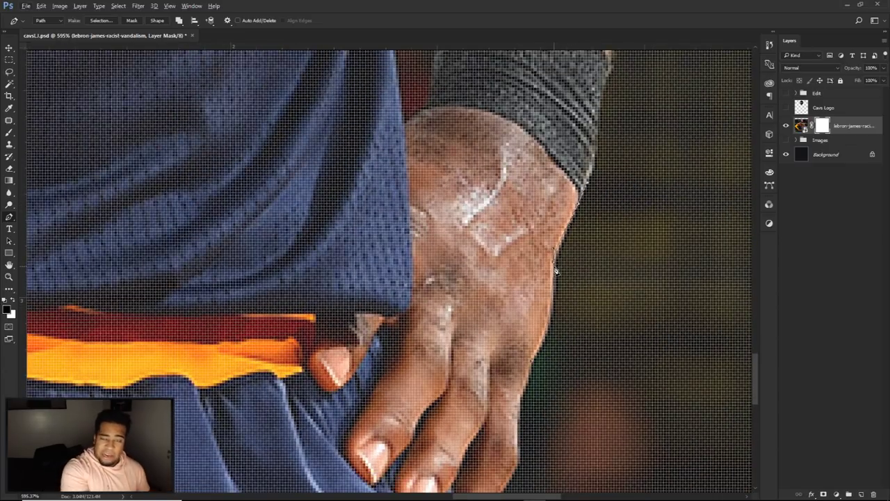
scroll(560, 261, down, 2)
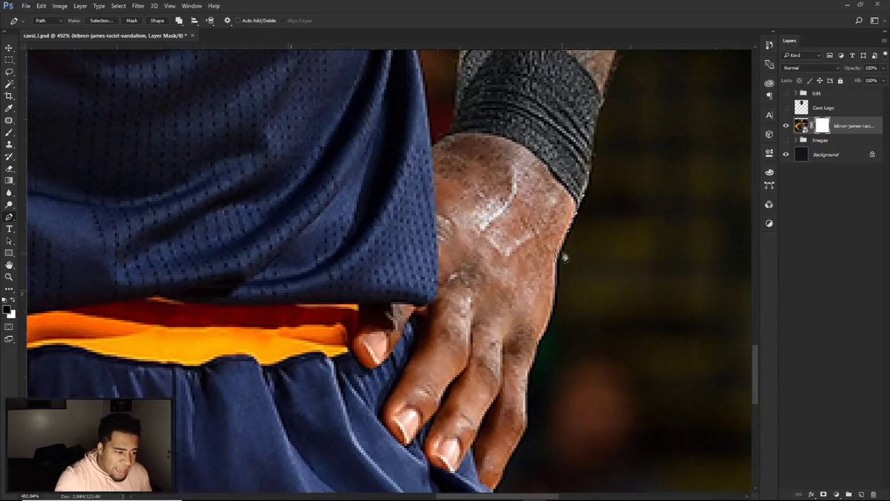
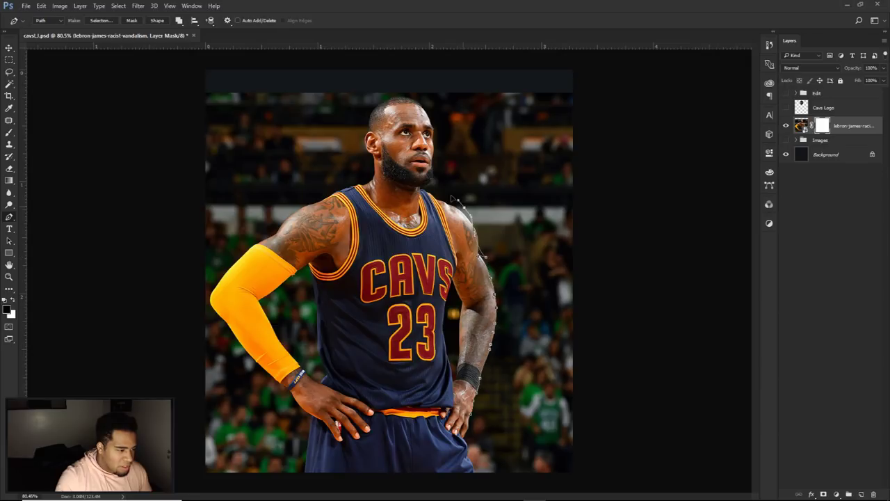
Continue the Pen path roughly around the head, tattooed shoulder, yellow sleeve and shorts, closing it around the whole player
drag(353, 137, 354, 160)
mouse_move(351, 205)
mouse_down()
mouse_move(347, 221)
mouse_move(292, 236)
mouse_up()
drag(263, 248, 256, 256)
mouse_move(229, 332)
mouse_down()
mouse_move(292, 417)
mouse_move(304, 483)
mouse_move(501, 487)
mouse_move(468, 442)
mouse_up()
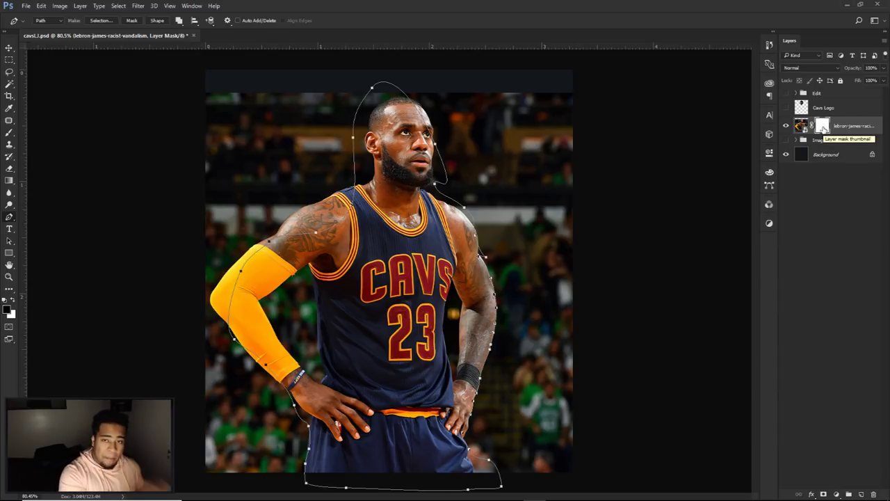
Convert the closed path around the player into a selection and invert it to cover the background
right_click(479, 172)
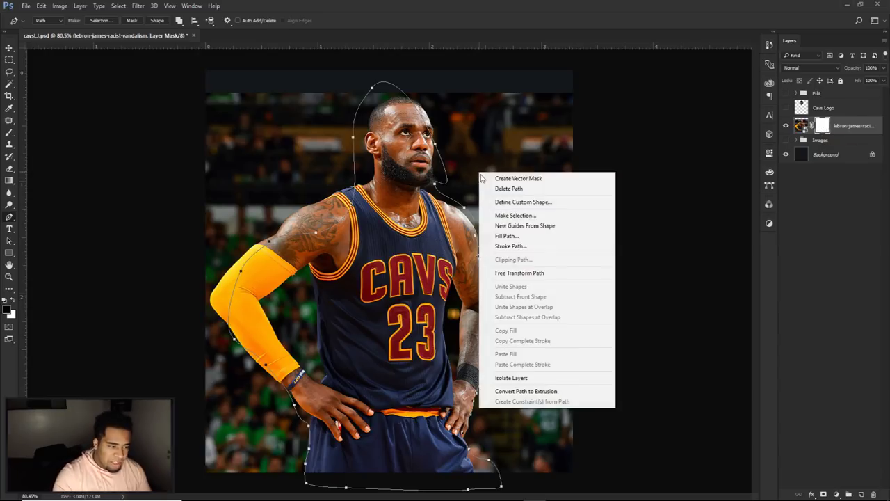
click(526, 219)
click(497, 143)
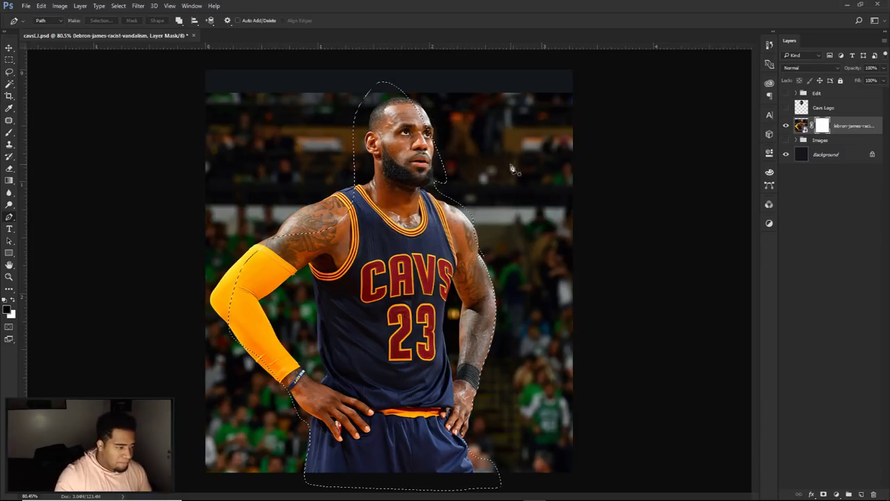
click(13, 60)
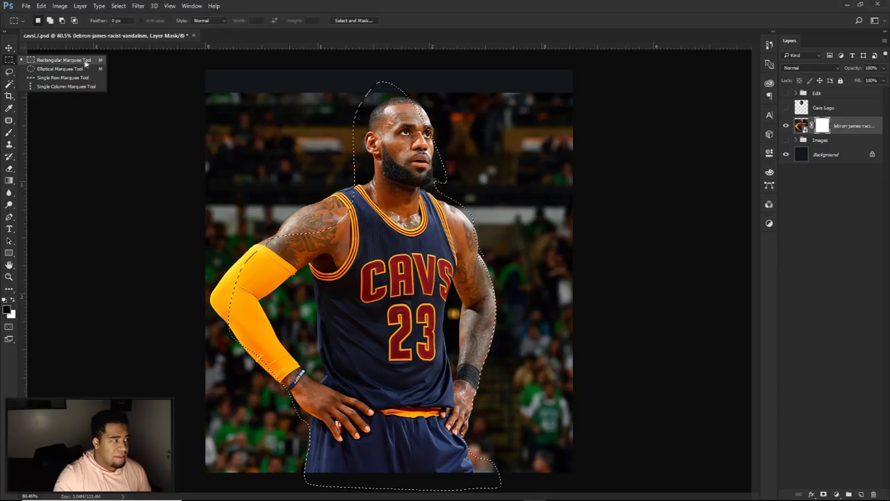
right_click(482, 125)
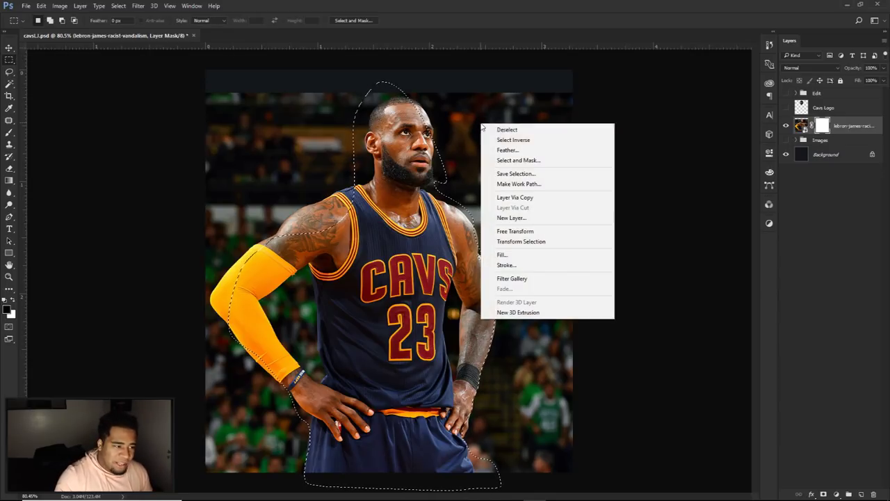
click(514, 141)
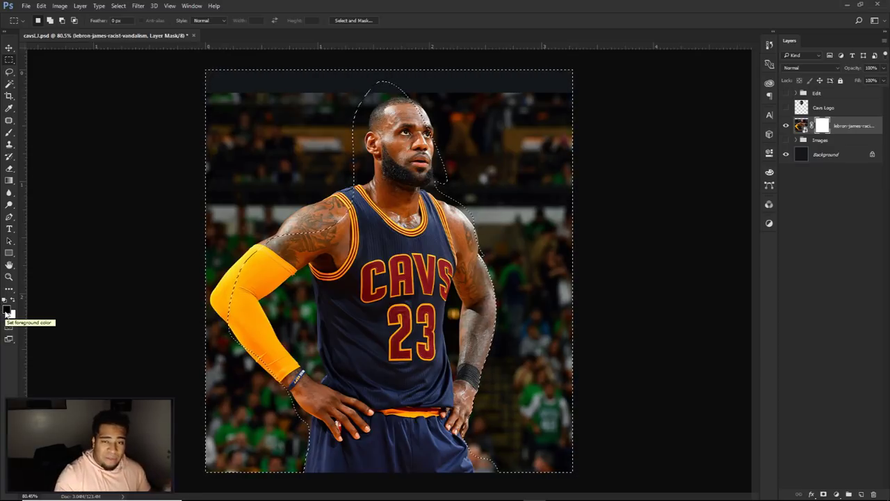
Fill the inverted selection on the layer mask with black as the foreground color, and deselect
key(x)
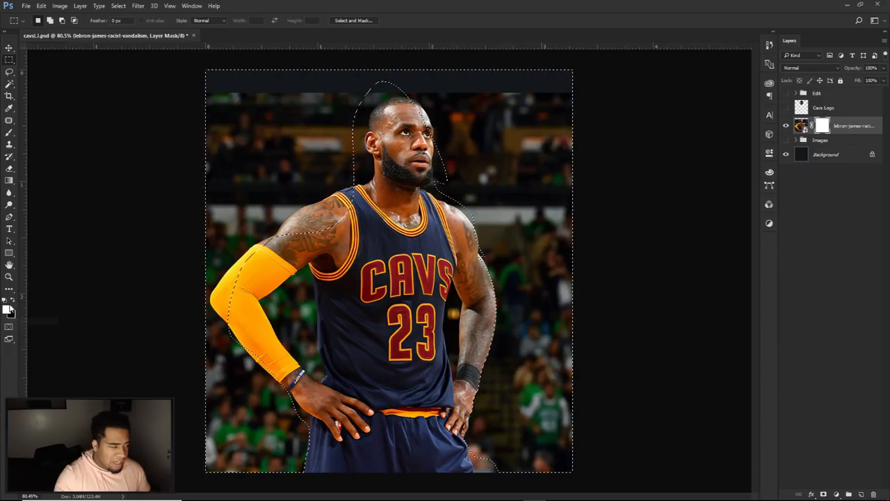
click(12, 302)
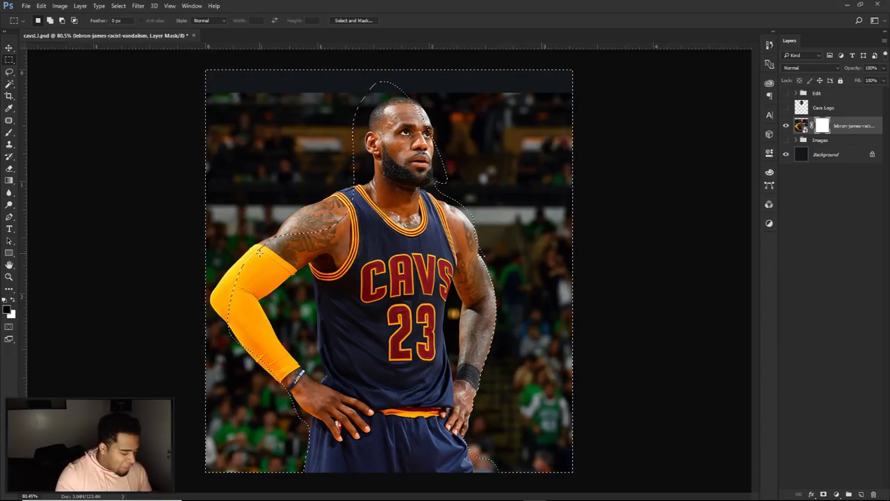
key(alt+BackSpace)
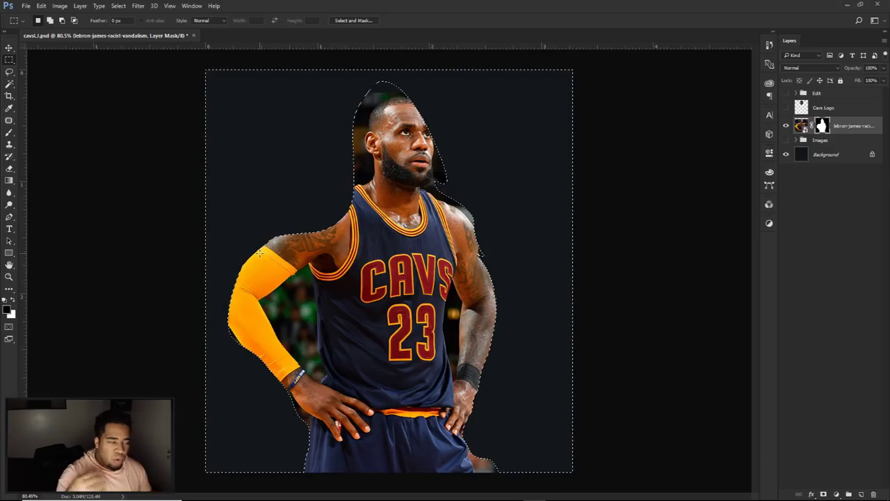
key(ctrl+d)
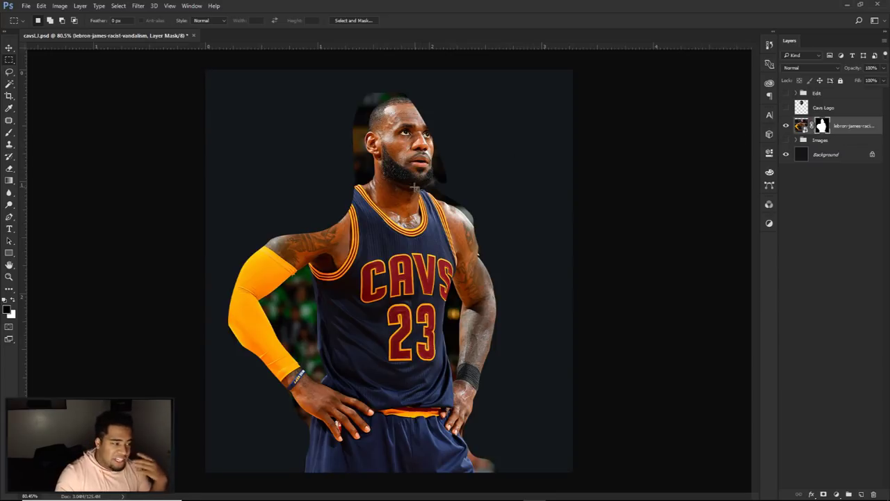
Set the Eraser to 218 px with 100% hardness and hide the tattooed shoulder on the mask, using white as the foreground color
key(e)
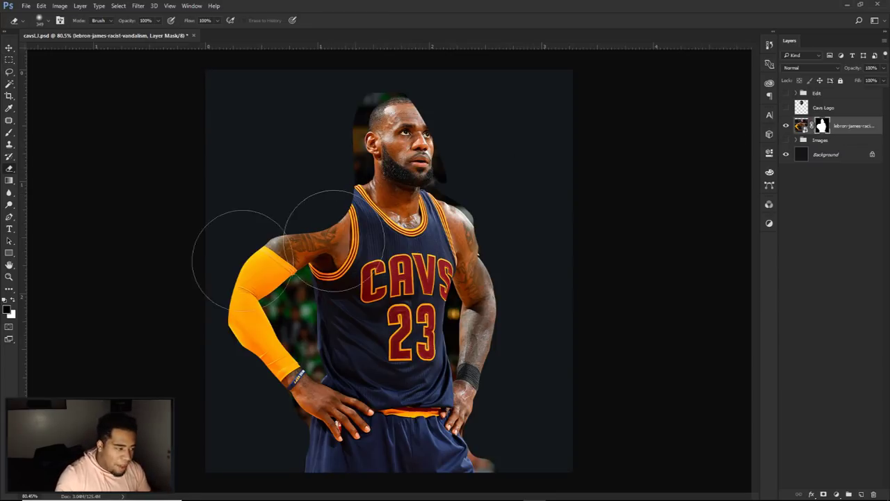
click(13, 300)
mouse_move(360, 278)
mouse_down()
mouse_move(335, 278)
mouse_move(363, 208)
mouse_up()
drag(366, 189, 373, 391)
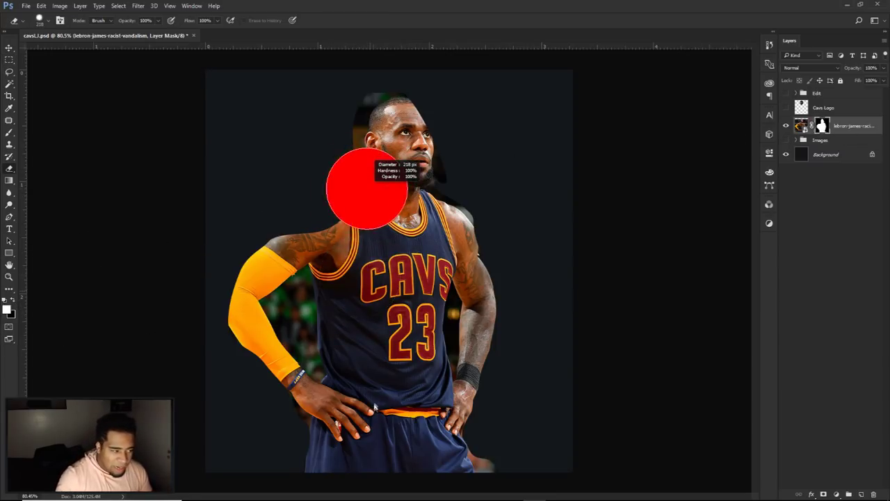
mouse_move(348, 242)
mouse_down()
mouse_move(327, 235)
mouse_move(306, 249)
mouse_up()
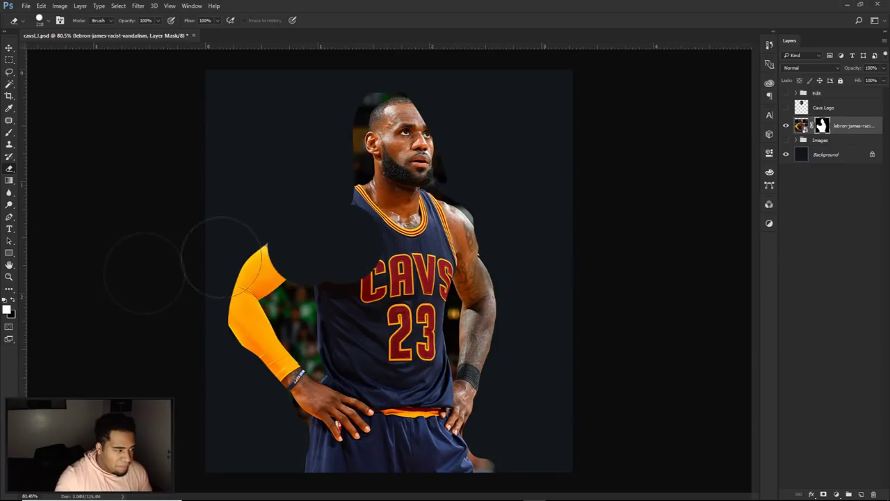
Make black the foreground color and erase on the mask to restore the tattooed shoulder and yellow sleeve
click(15, 300)
mouse_move(243, 282)
mouse_down()
mouse_move(313, 262)
mouse_move(292, 288)
mouse_move(375, 245)
mouse_move(379, 226)
mouse_move(292, 283)
mouse_move(359, 214)
mouse_move(271, 270)
mouse_move(356, 210)
mouse_up()
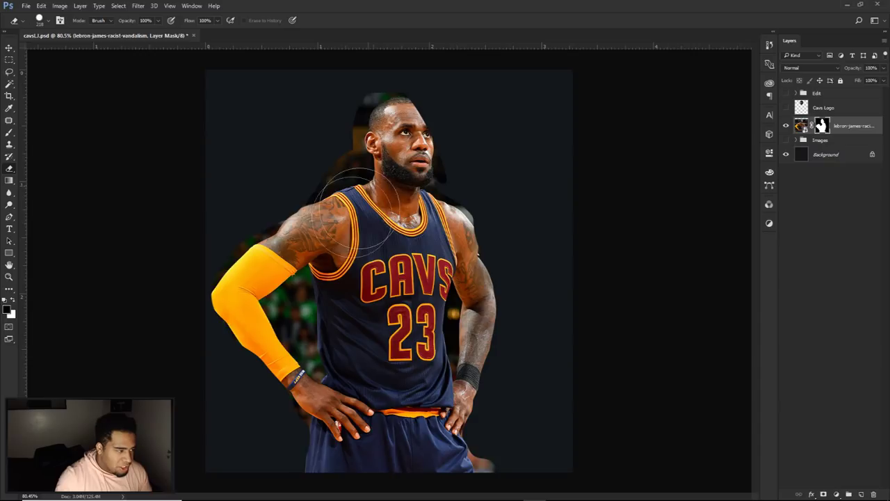
Try hiding the shoulder, sleeve and chest on the mask with a white foreground color, undoing each Eraser stroke
click(14, 301)
mouse_move(334, 185)
mouse_down()
mouse_move(249, 298)
mouse_move(378, 225)
mouse_move(401, 225)
mouse_up()
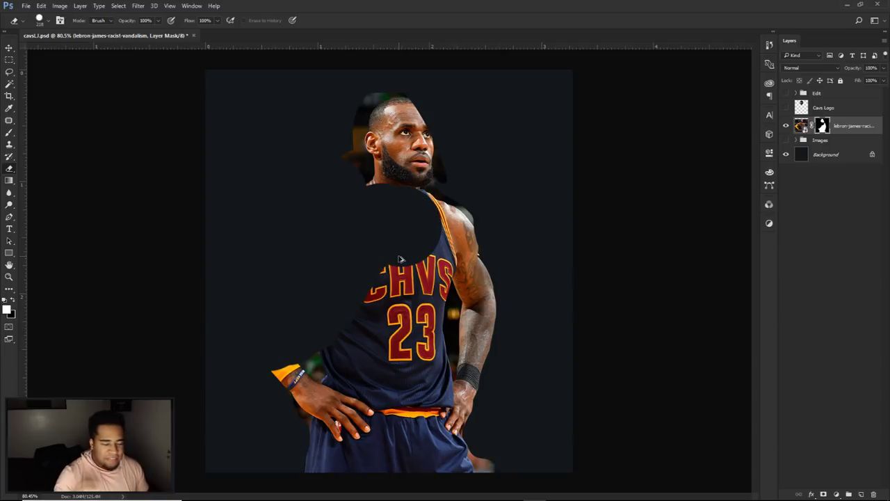
key(ctrl+z)
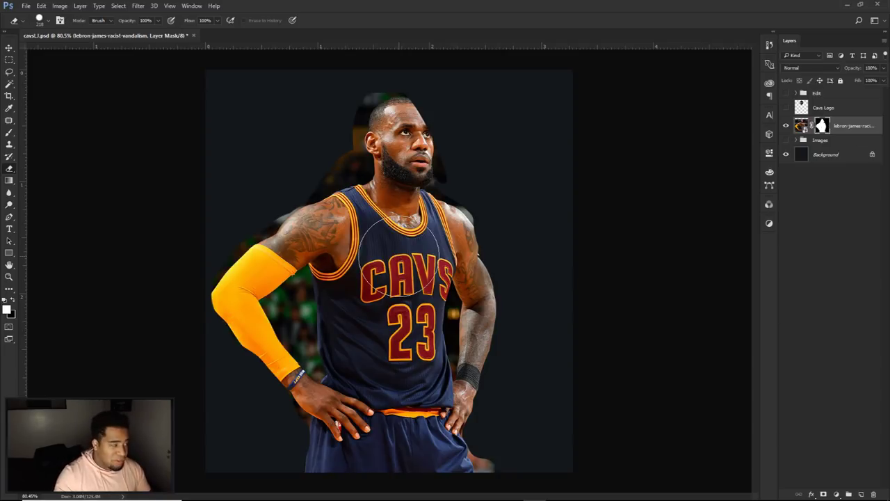
drag(365, 195, 318, 284)
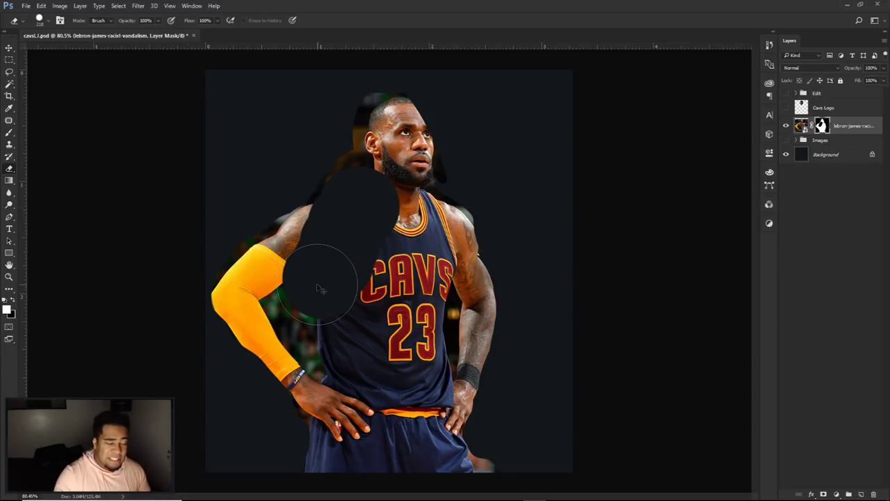
key(ctrl+alt+z)
Switch the foreground color back to black and reveal the photo background beside the head and above the tattooed shoulder
click(12, 299)
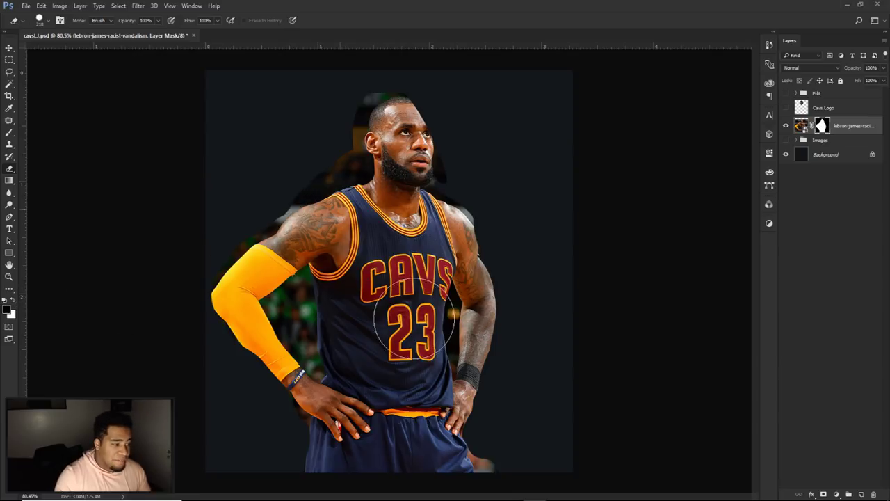
drag(300, 169, 337, 254)
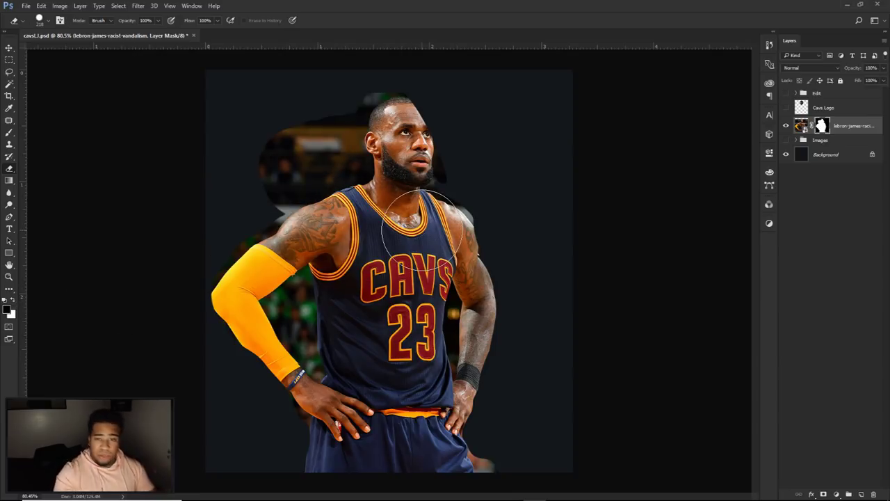
Delete the practice player layer, check the logo layer and leave only the Images group visible above the background
drag(802, 126, 802, 131)
click(786, 122)
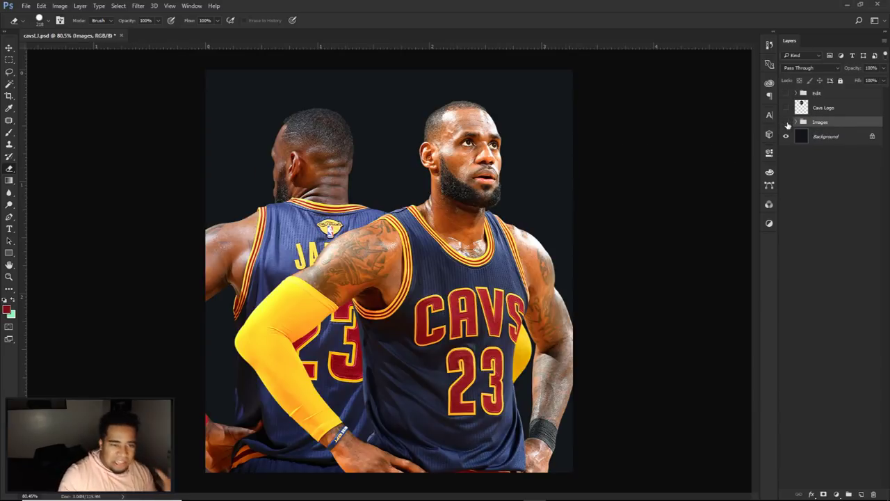
click(785, 122)
click(786, 108)
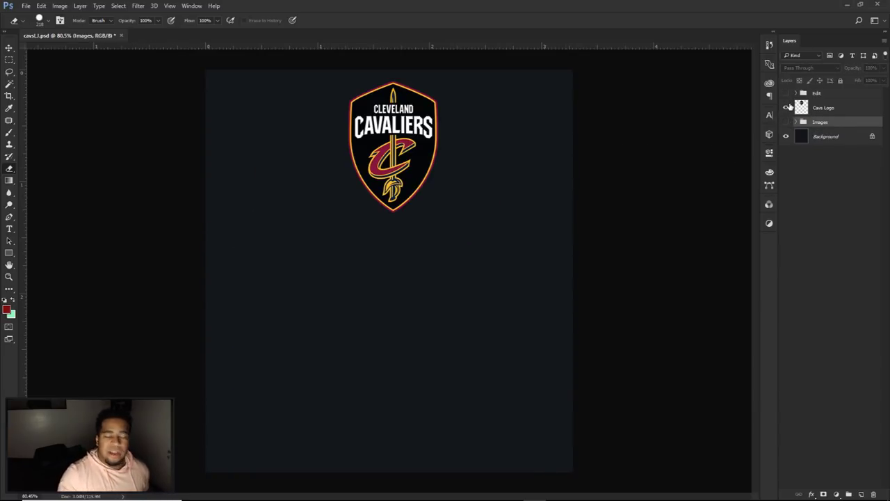
click(786, 108)
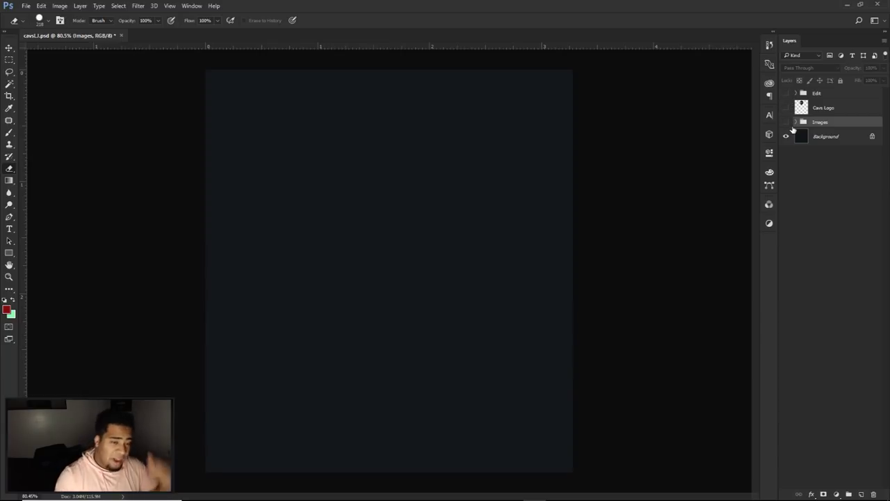
click(787, 123)
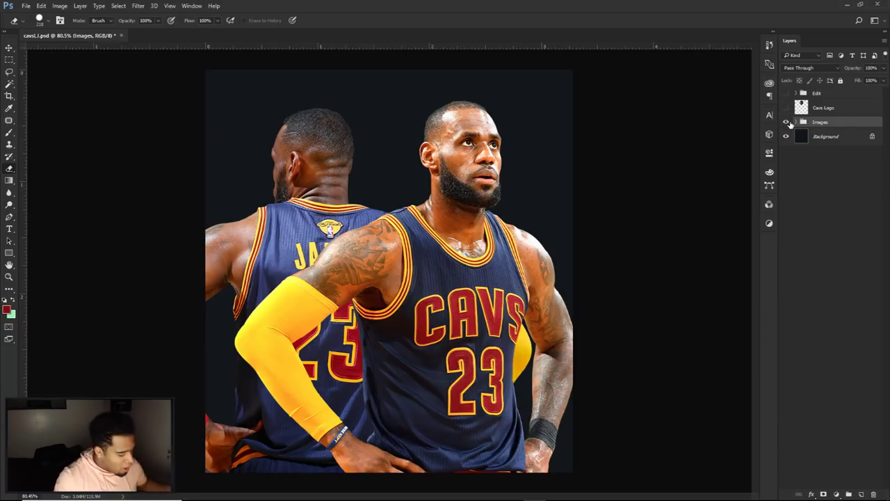
key(v)
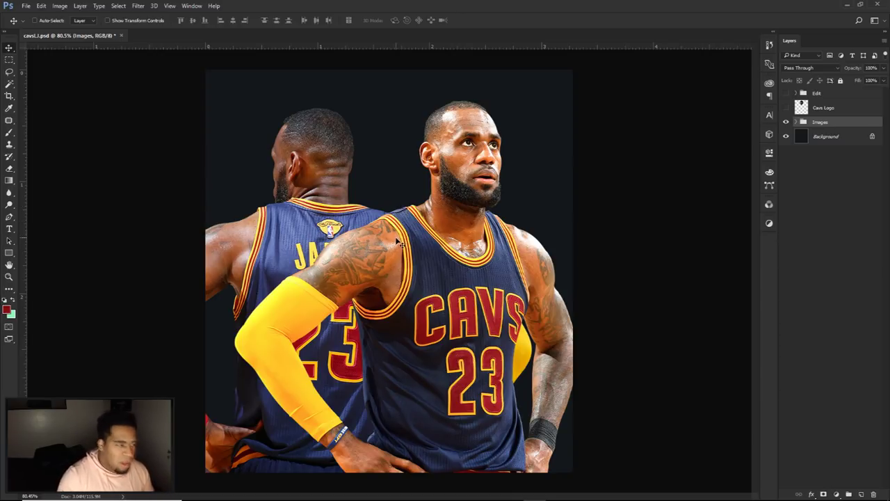
Expand the Images group and compare the front-facing player with its Vibrance and Levels smart filters off and on
click(796, 122)
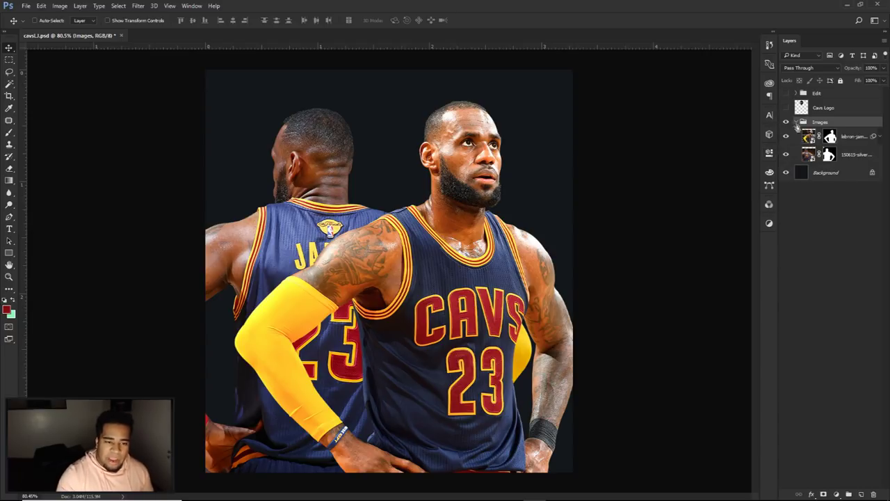
click(877, 137)
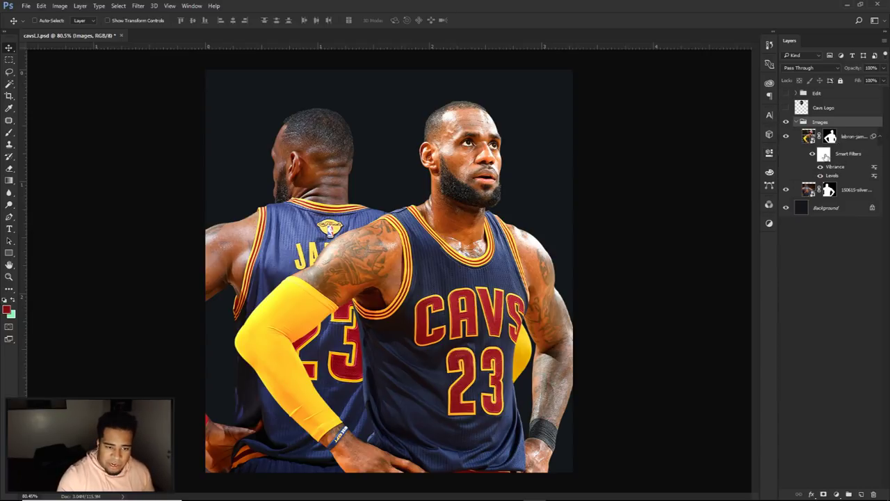
drag(819, 167, 819, 173)
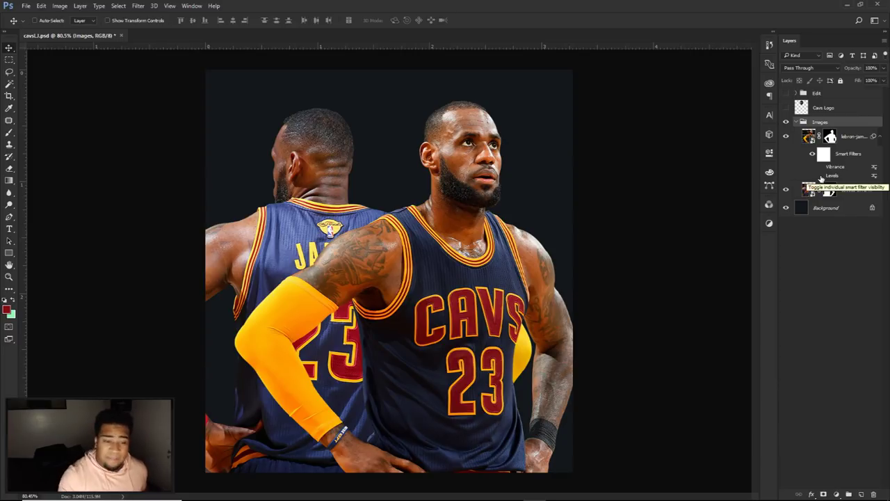
click(61, 6)
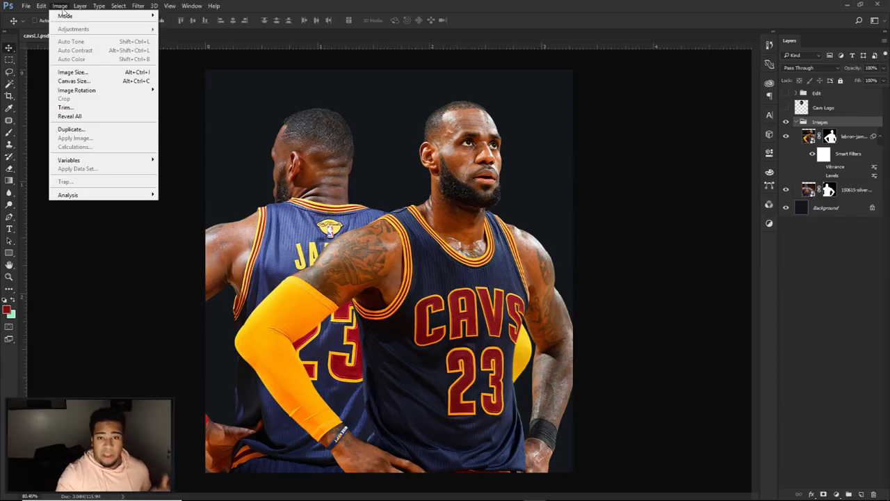
click(847, 137)
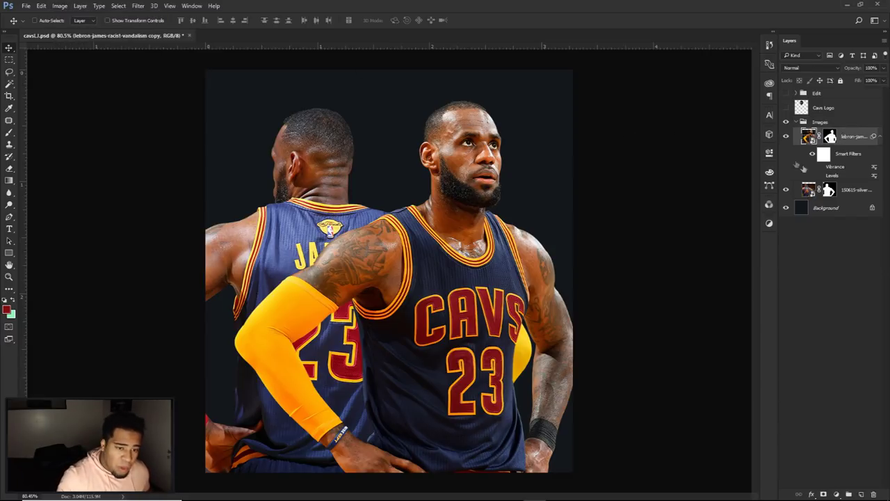
click(821, 175)
click(821, 168)
Toggle the front player's smart filters again and review the settings of its Vibrance filter without changing them
click(853, 192)
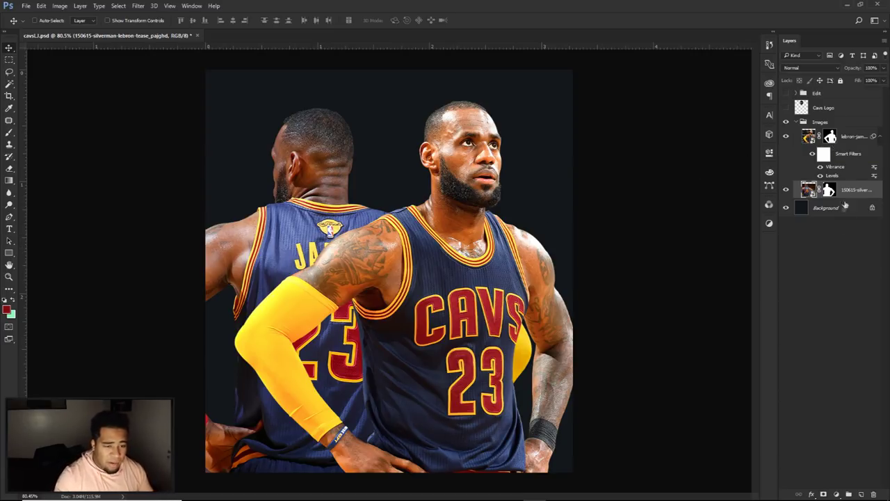
click(819, 167)
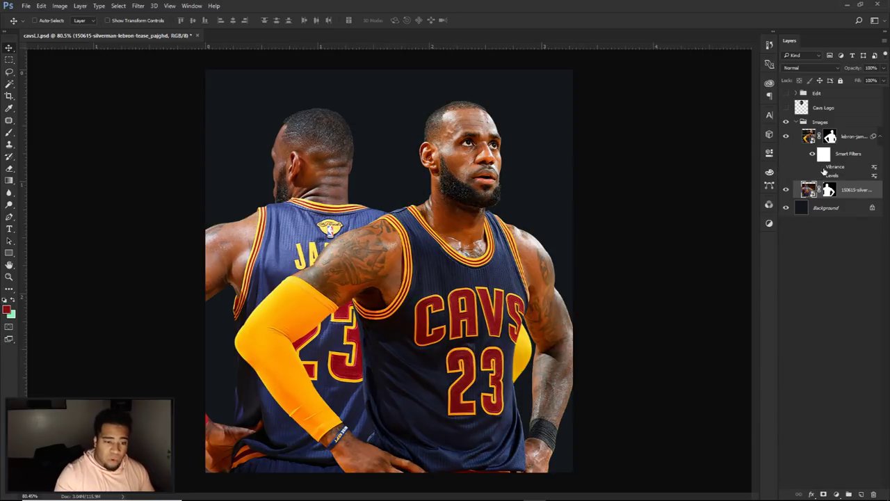
double_click(833, 167)
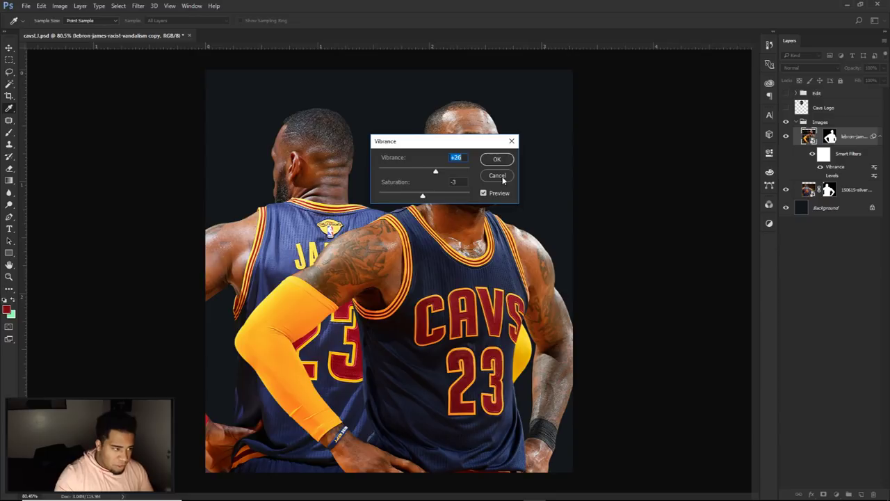
click(497, 176)
click(821, 176)
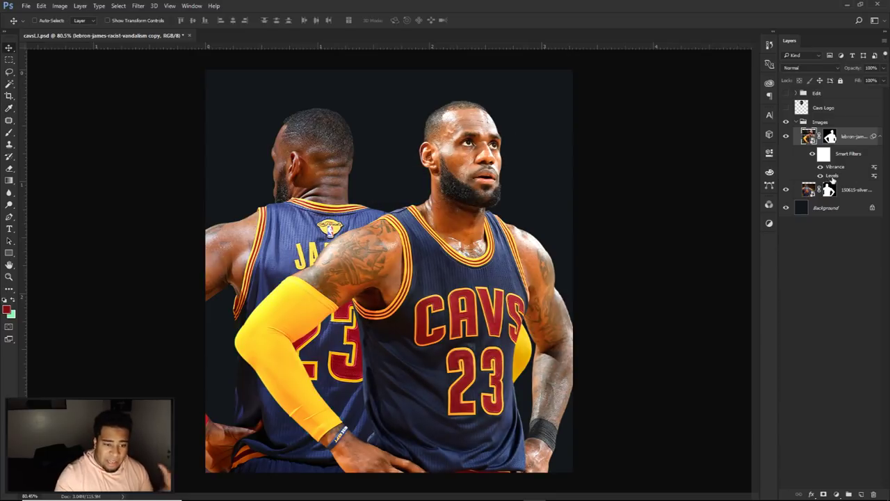
Try a Hue/Saturation adjustment layer on the back-view player photo and delete it
click(849, 192)
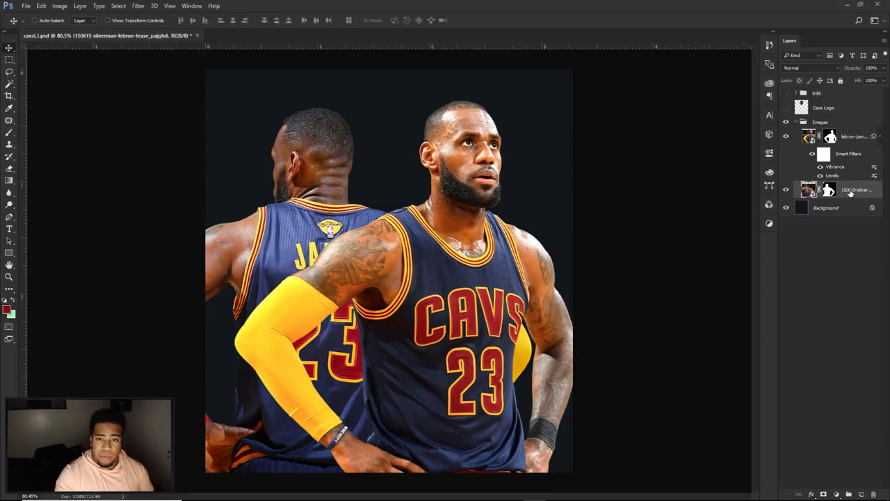
click(836, 494)
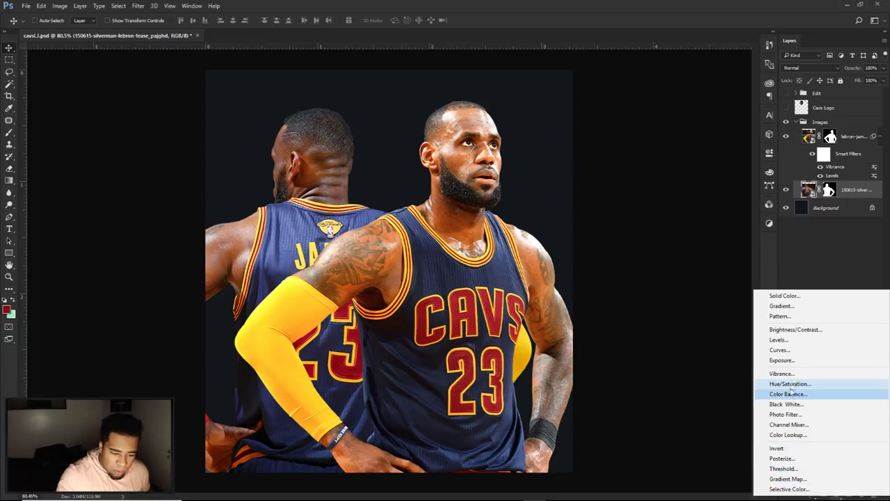
click(793, 384)
right_click(846, 189)
click(835, 246)
key(Delete)
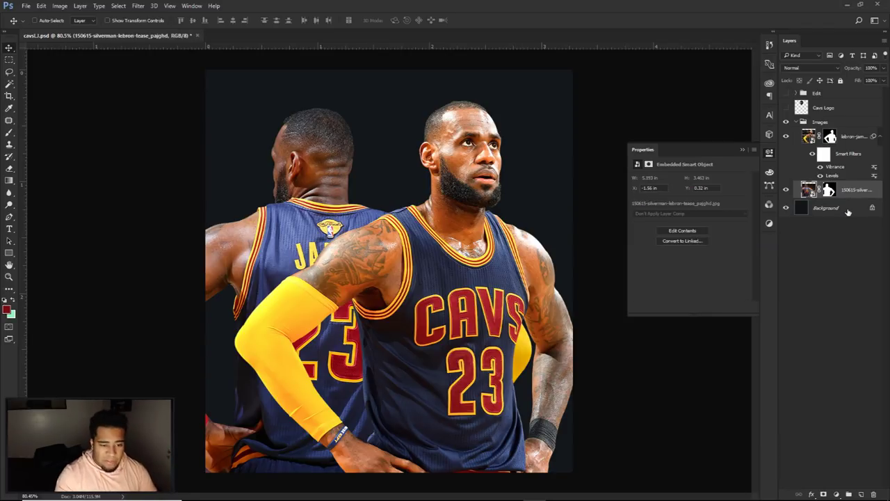
Try a Vibrance adjustment as a smart filter on the back-view player photo and cancel it
click(60, 6)
mouse_move(87, 29)
click(177, 68)
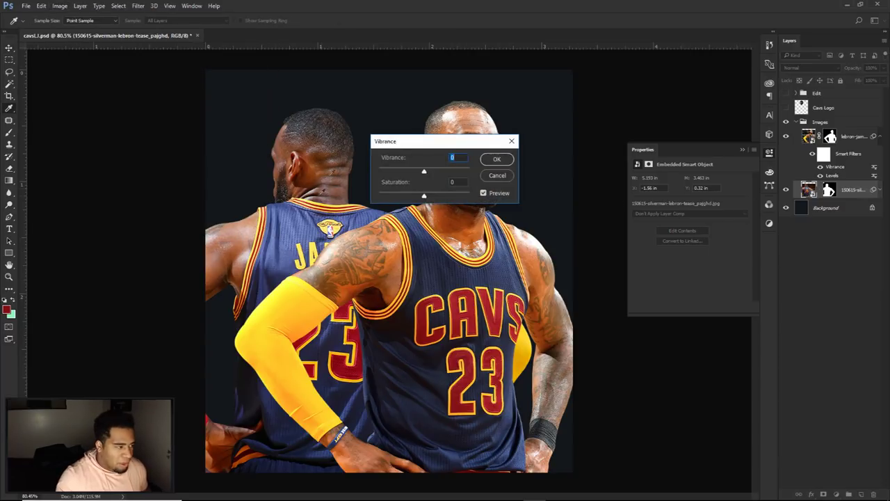
mouse_move(424, 172)
mouse_down()
mouse_move(412, 172)
mouse_move(457, 173)
mouse_move(437, 176)
mouse_up()
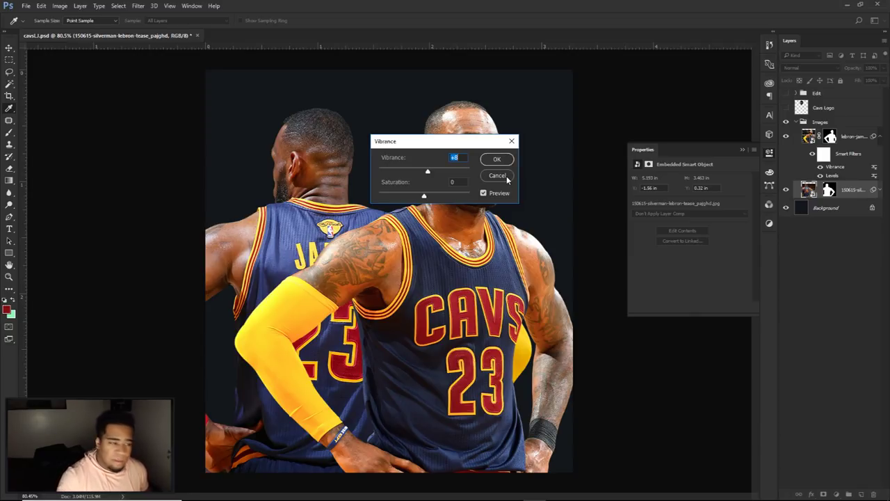
click(506, 176)
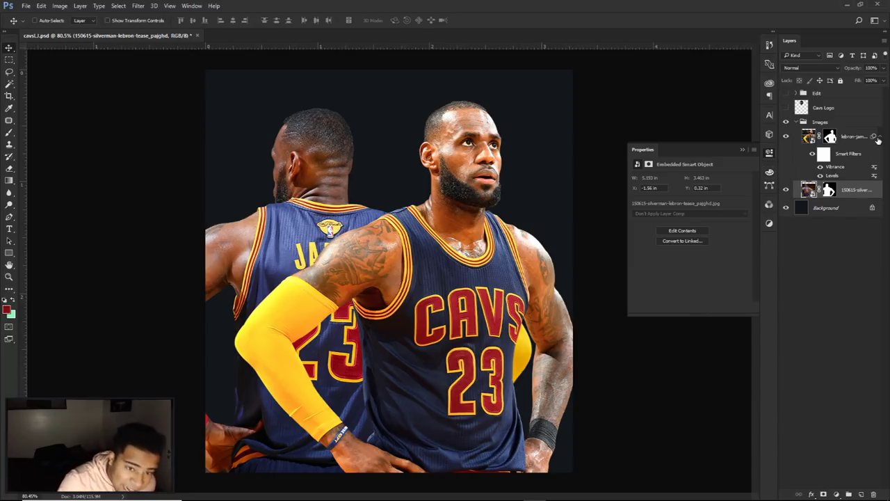
Collapse the Images group, preview the finished poster in the Edit group, and switch back to showing Images
click(878, 138)
click(795, 122)
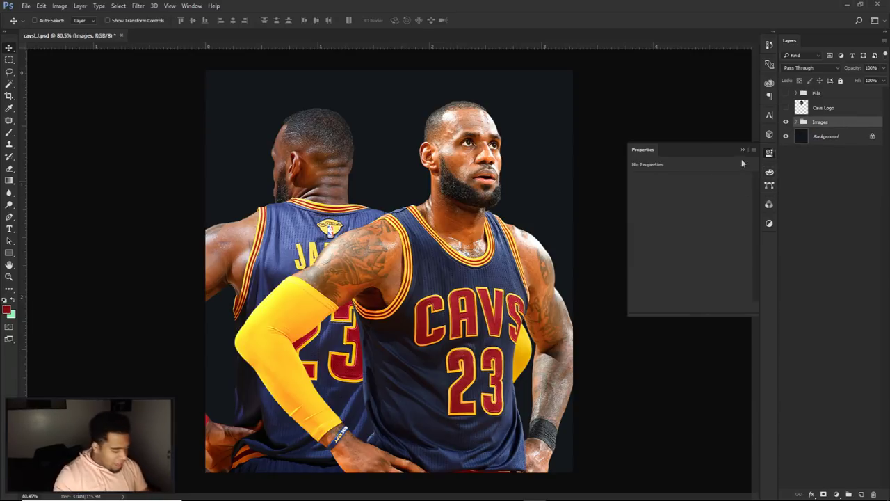
click(772, 155)
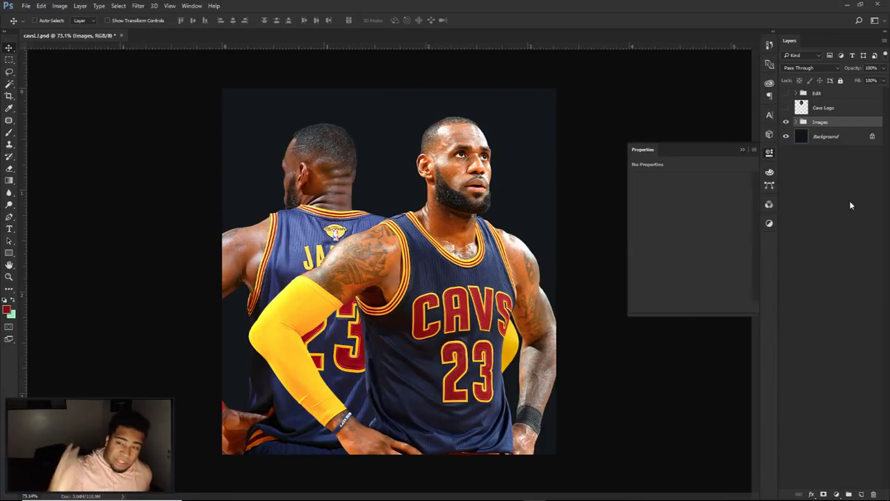
click(786, 122)
click(786, 93)
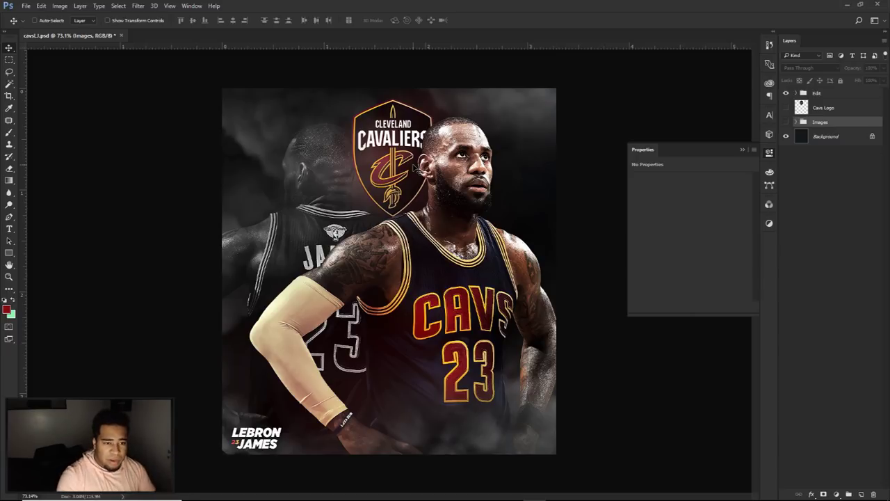
click(786, 93)
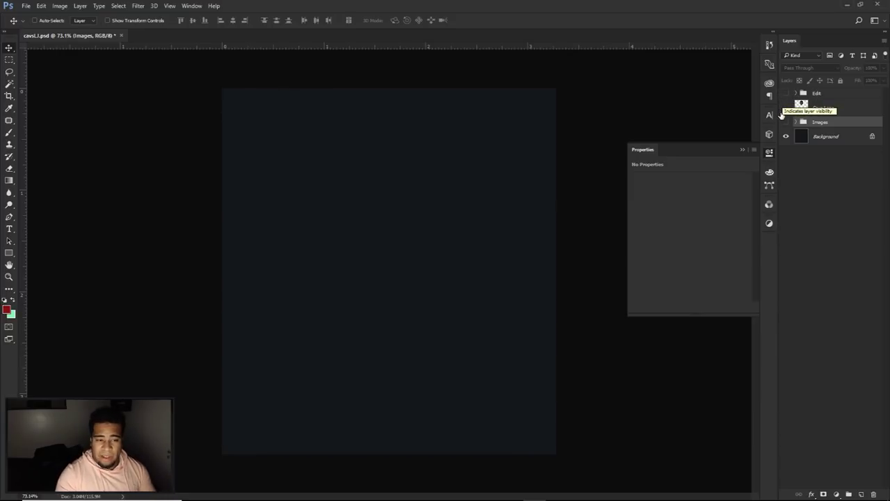
click(786, 122)
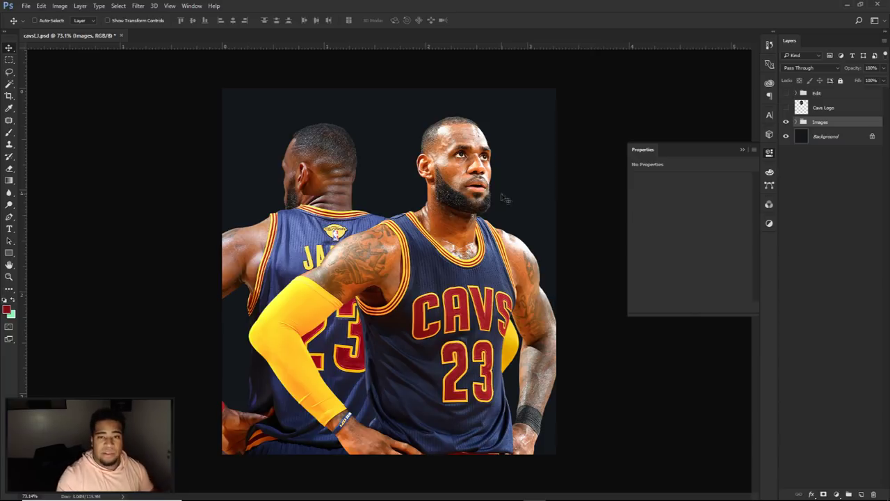
Add a Brightness/Contrast adjustment layer above the Images group with brightness -19 and contrast 19
click(837, 493)
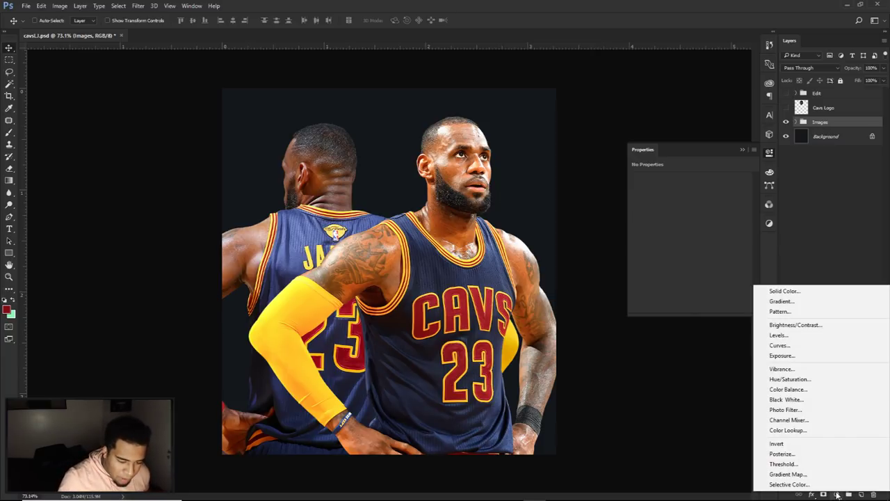
click(807, 326)
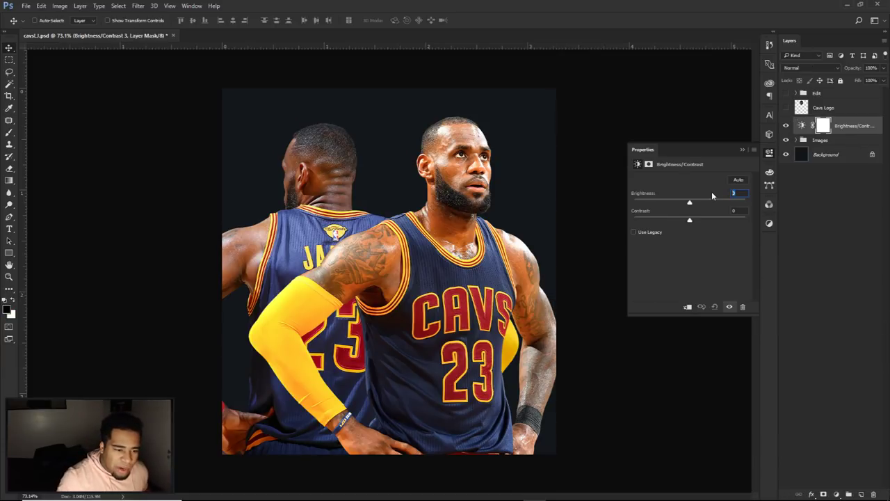
text(-15)
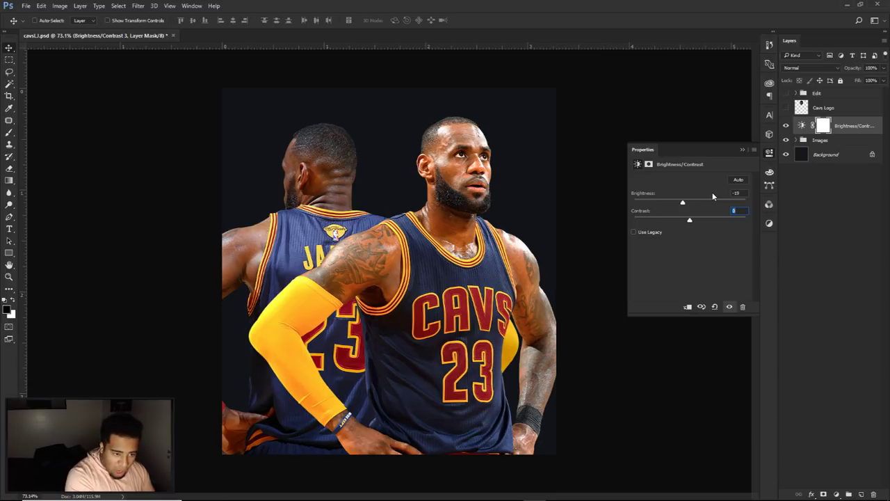
text(15)
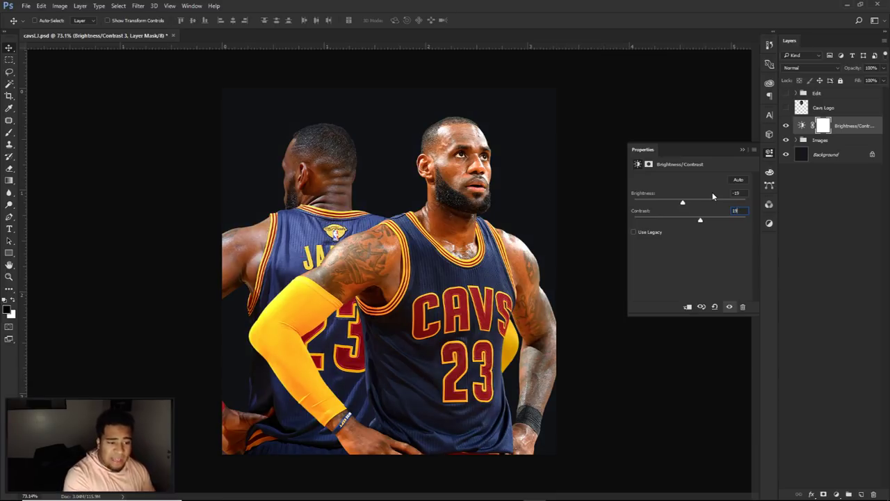
Compare the artwork with and without the Brightness/Contrast adjustment and leave that layer hidden
click(786, 126)
click(787, 126)
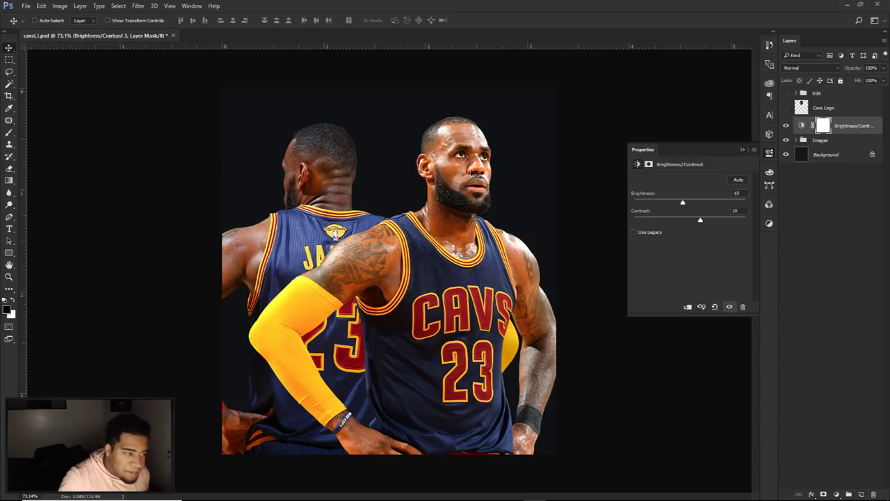
click(786, 125)
click(787, 126)
click(786, 126)
click(786, 126)
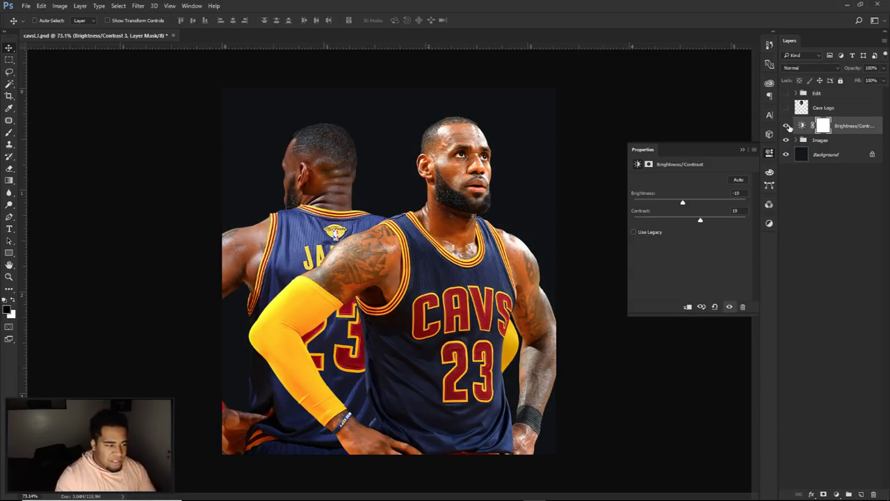
click(786, 126)
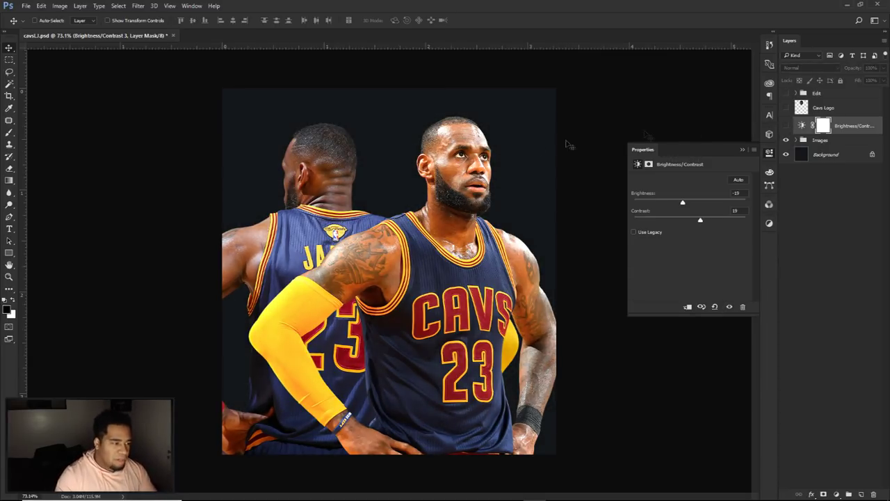
click(7, 309)
drag(694, 280, 674, 256)
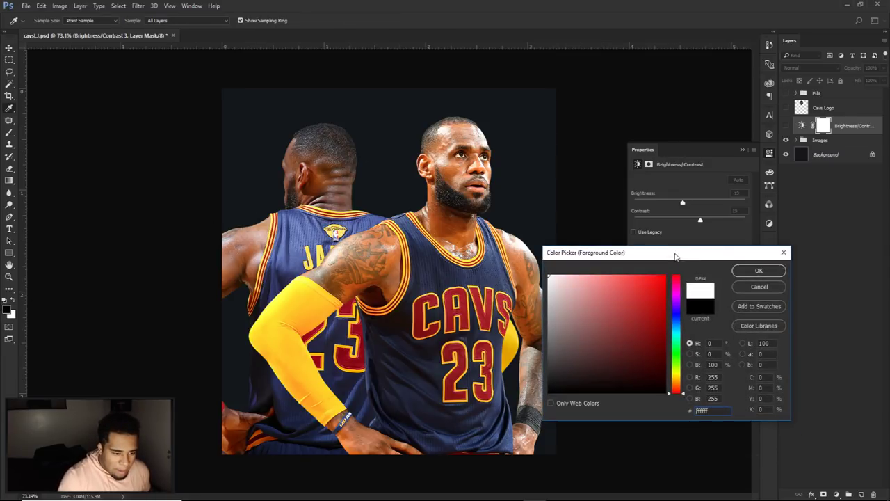
click(759, 270)
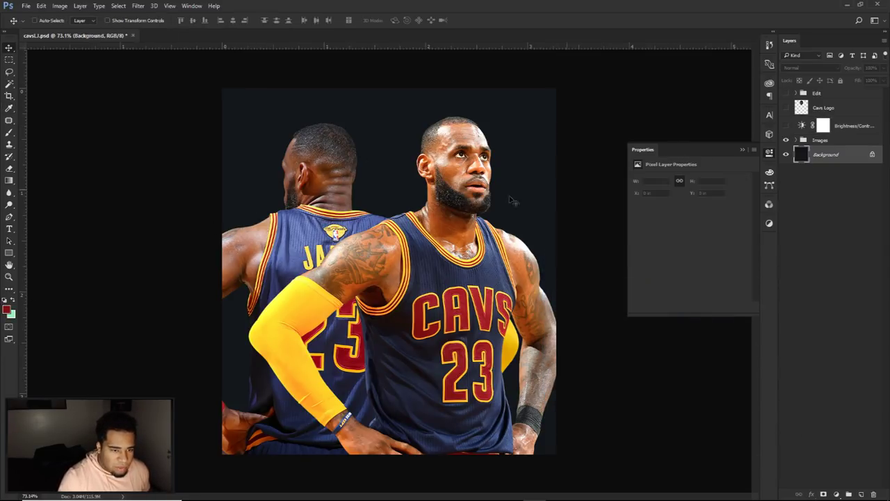
click(7, 309)
click(383, 168)
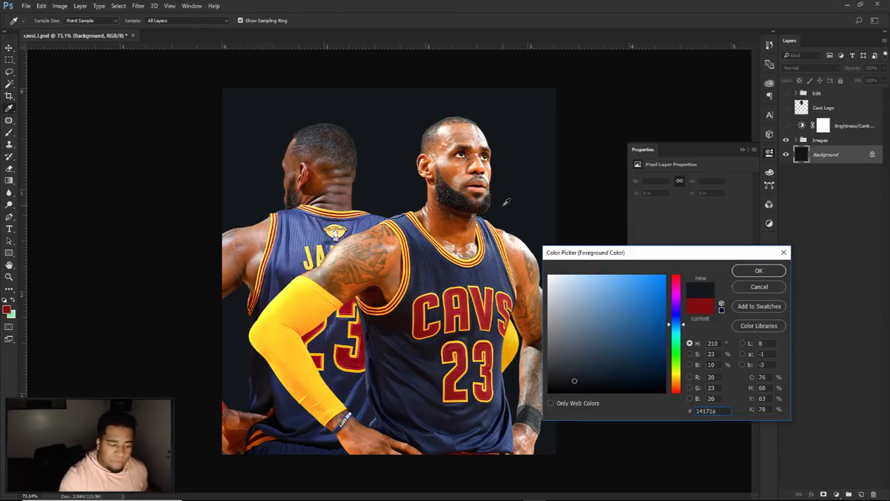
click(761, 286)
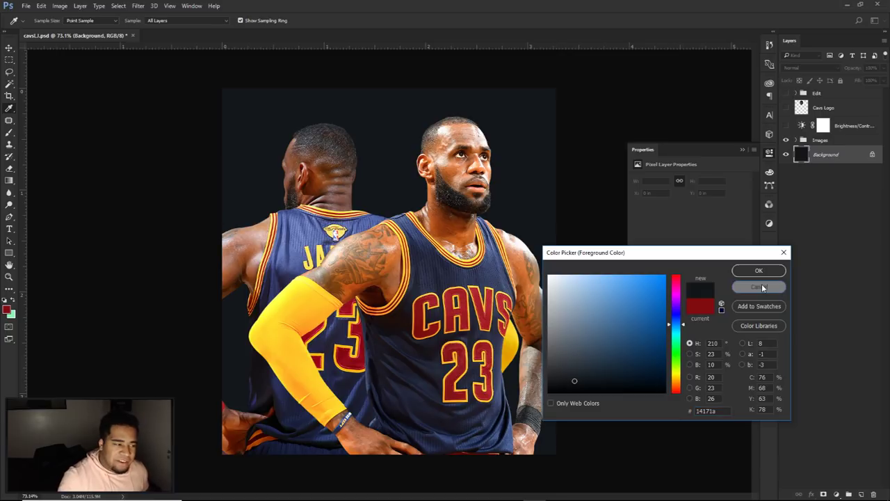
Show and select the Brightness/Contrast layer, comparing the artwork with and without it
click(785, 126)
click(803, 126)
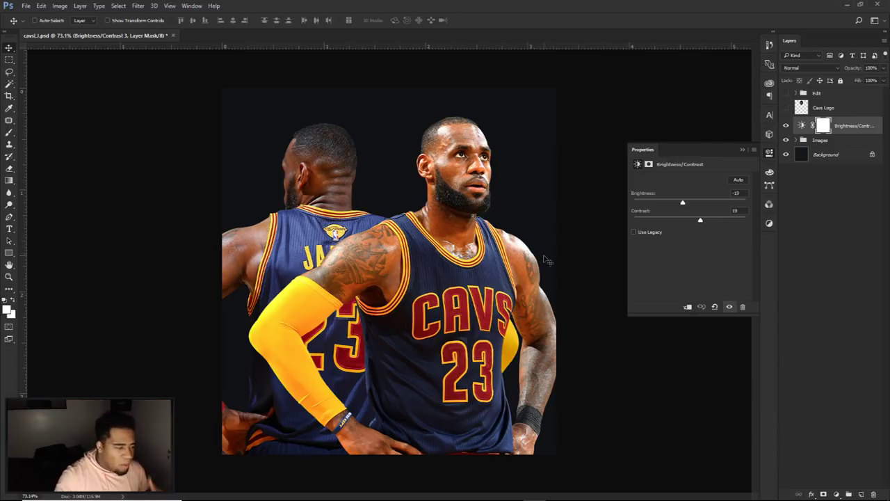
click(786, 125)
click(787, 125)
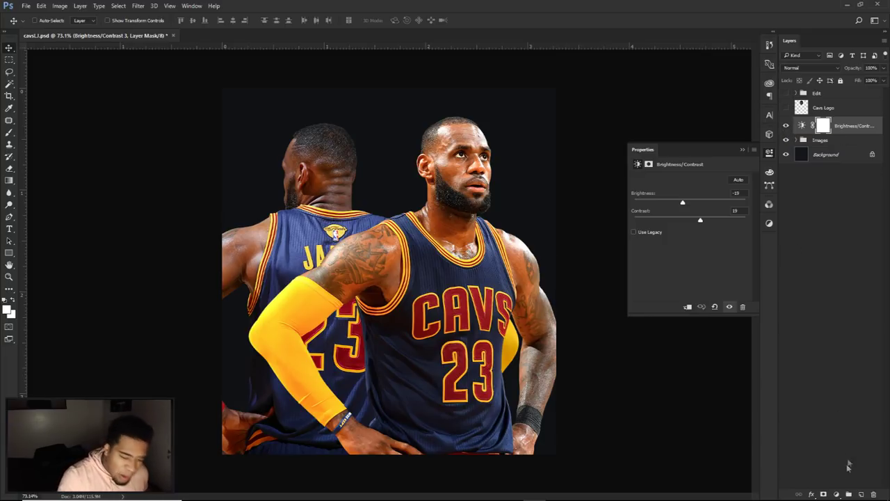
Add a Gradient Map adjustment layer above the Brightness/Contrast layer and apply the Black, White preset
click(837, 493)
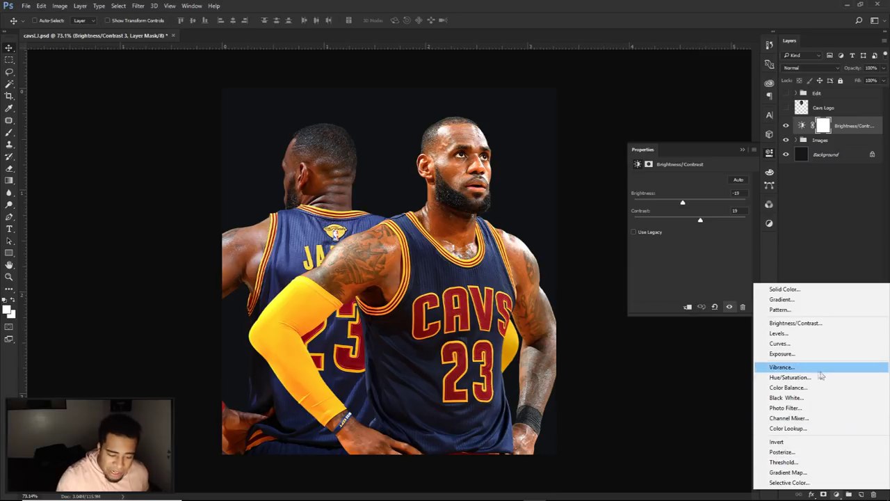
click(790, 472)
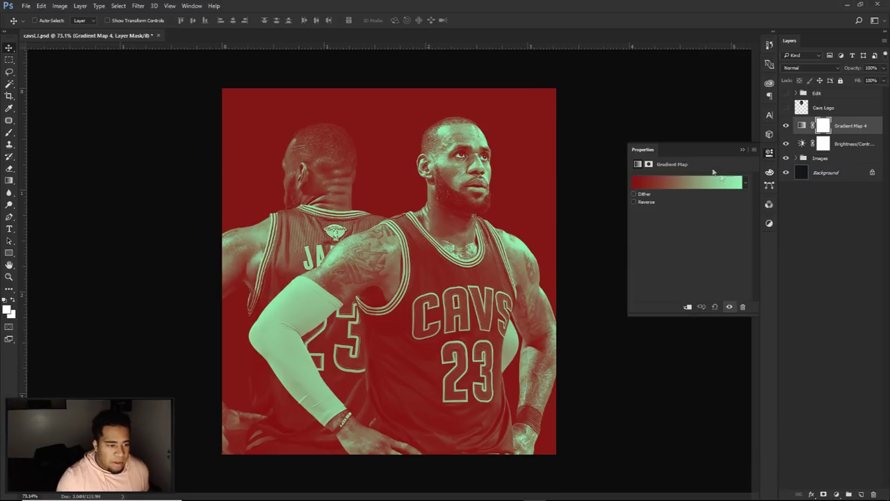
click(674, 185)
drag(673, 184, 690, 152)
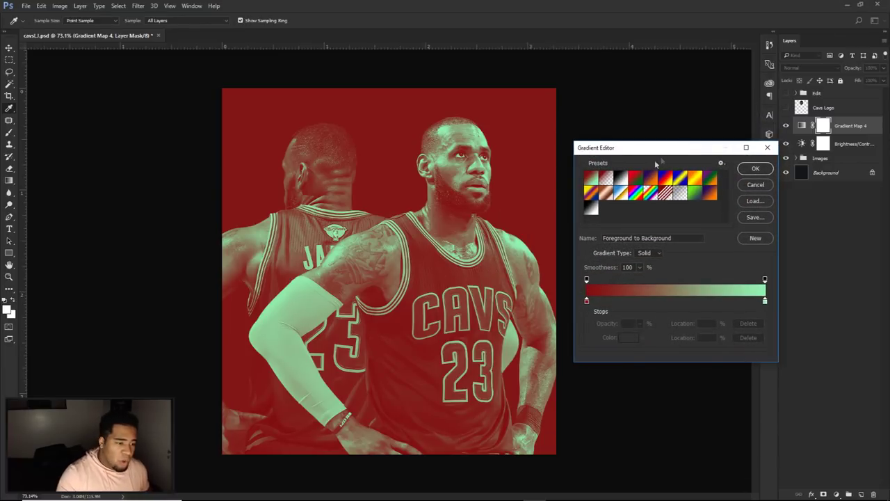
click(624, 179)
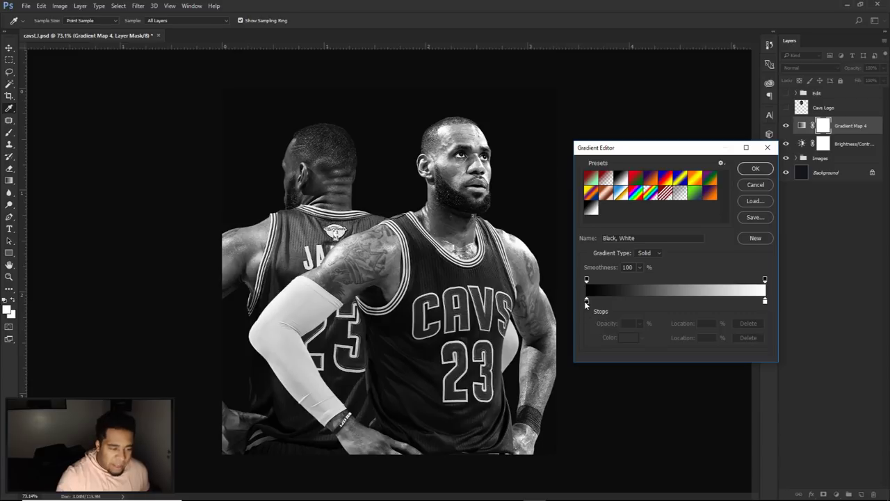
Check that the gradient's two end stops are 000000 and ffffff, and accept the gradient
click(586, 301)
double_click(587, 300)
drag(594, 261, 614, 153)
drag(648, 226, 497, 351)
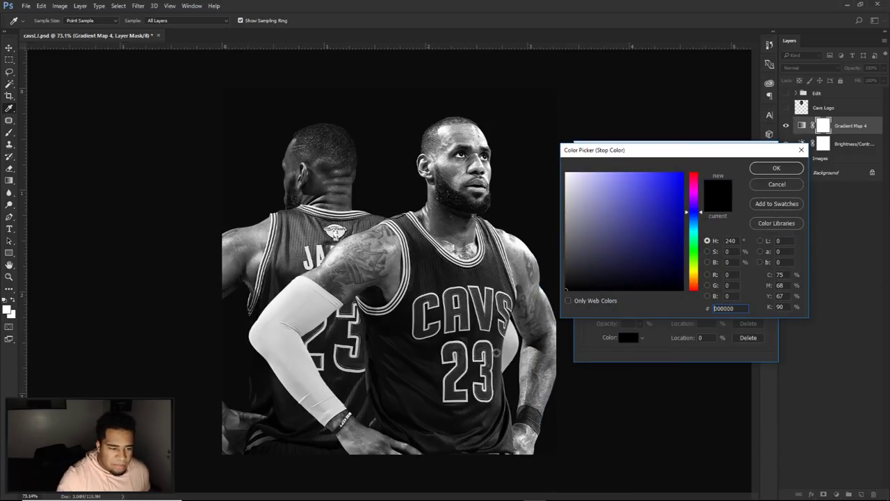
click(765, 173)
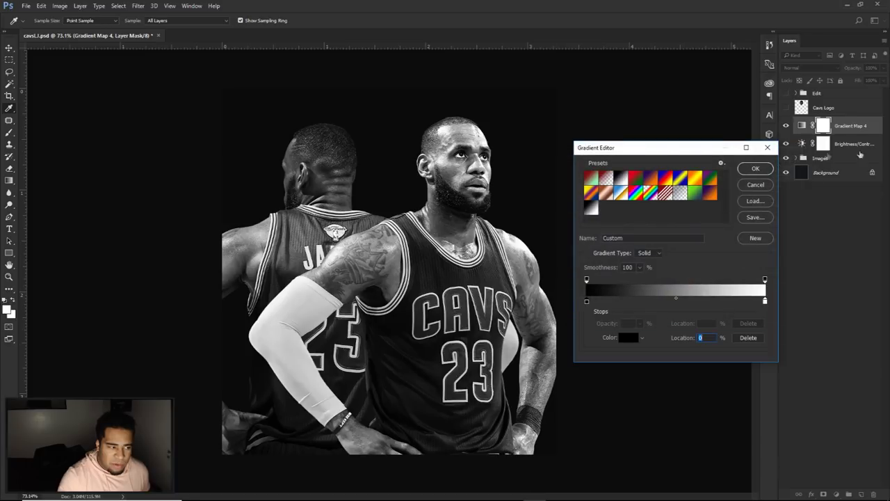
click(765, 304)
double_click(765, 303)
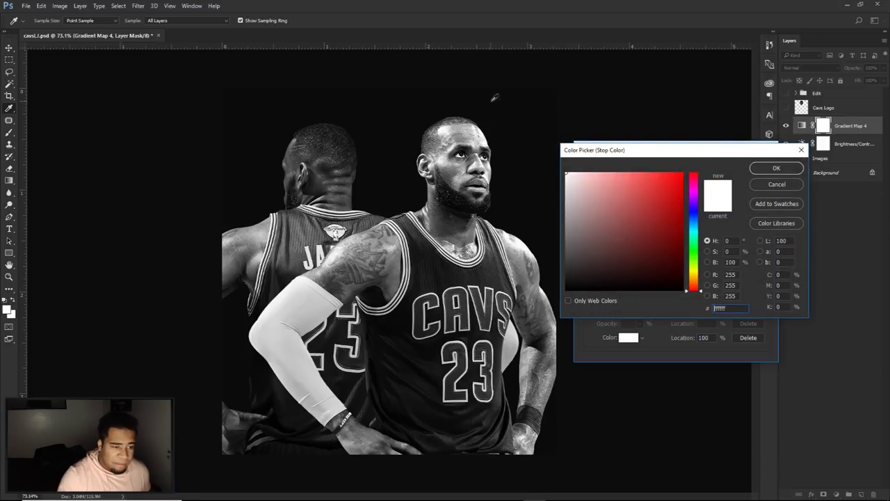
click(772, 169)
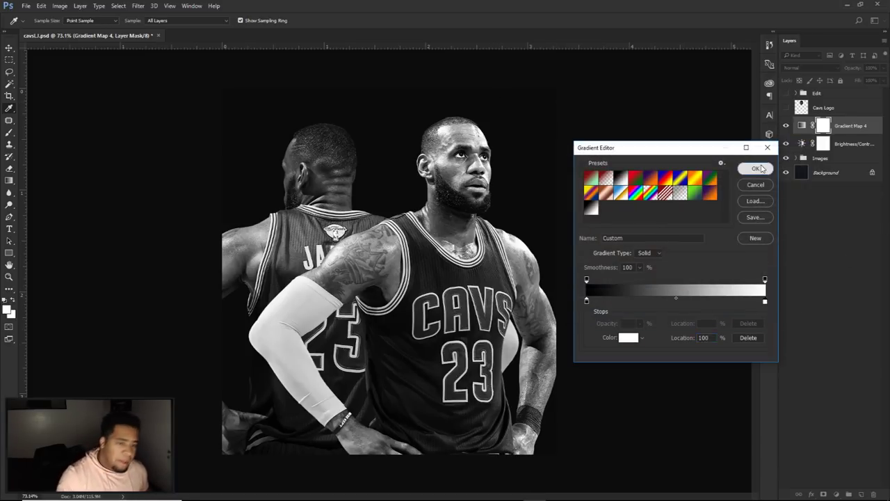
click(756, 169)
Set the Gradient Map layer's blend mode to Multiply and compare the artwork with and without it
click(787, 126)
click(787, 126)
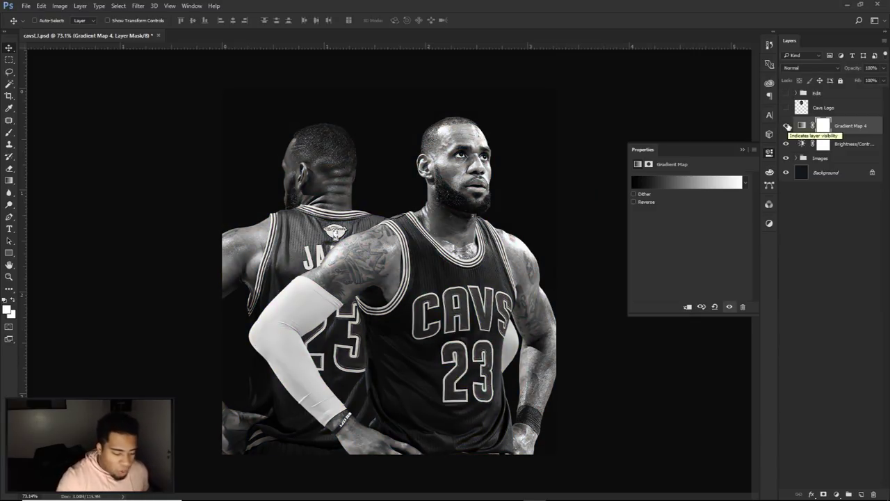
click(803, 67)
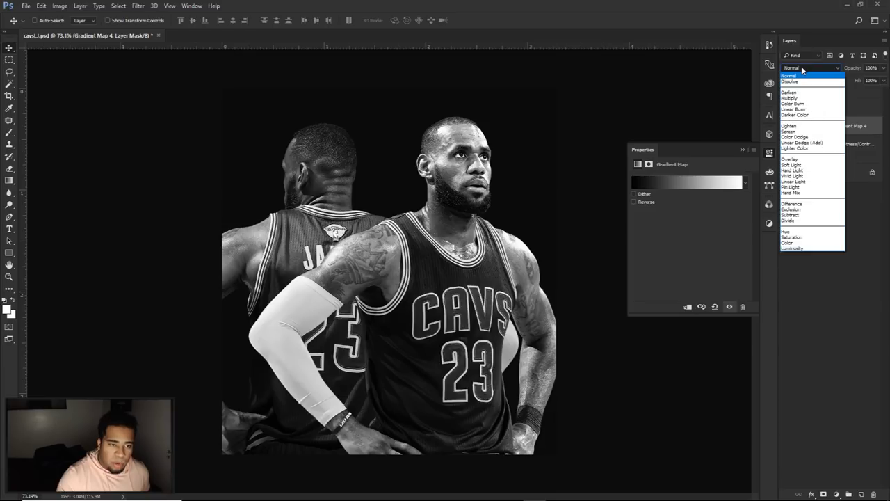
click(792, 98)
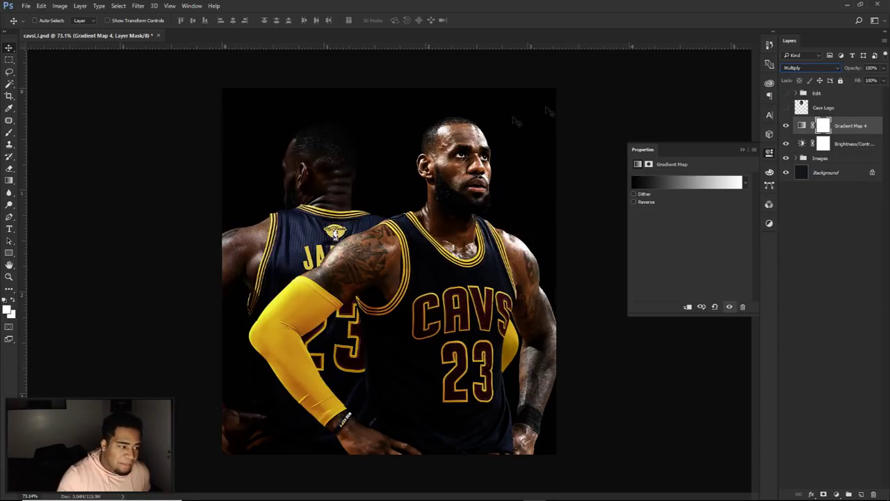
click(786, 125)
click(786, 125)
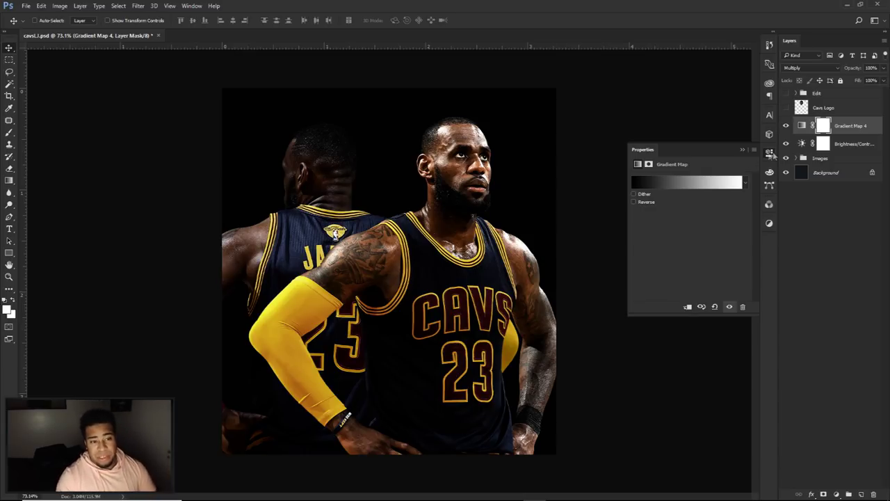
Try 45% opacity on the Gradient Map layer, settle on 75%, and compare the artwork with and without it
click(870, 68)
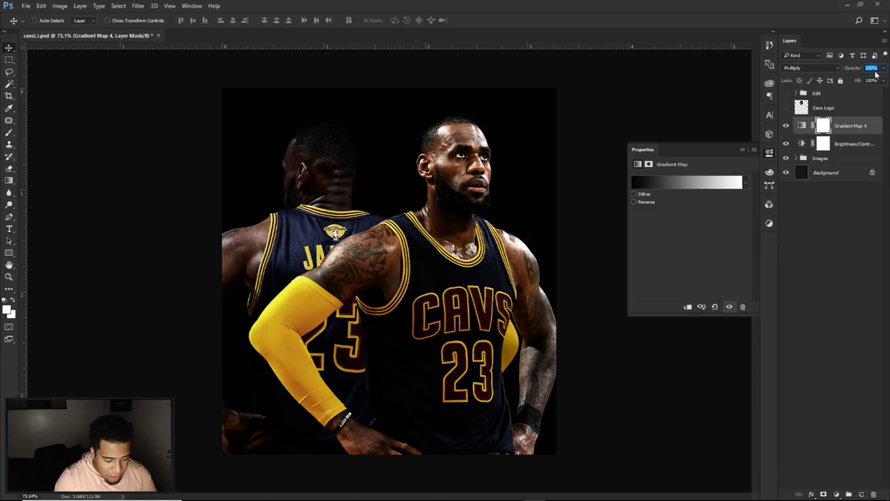
text(45)
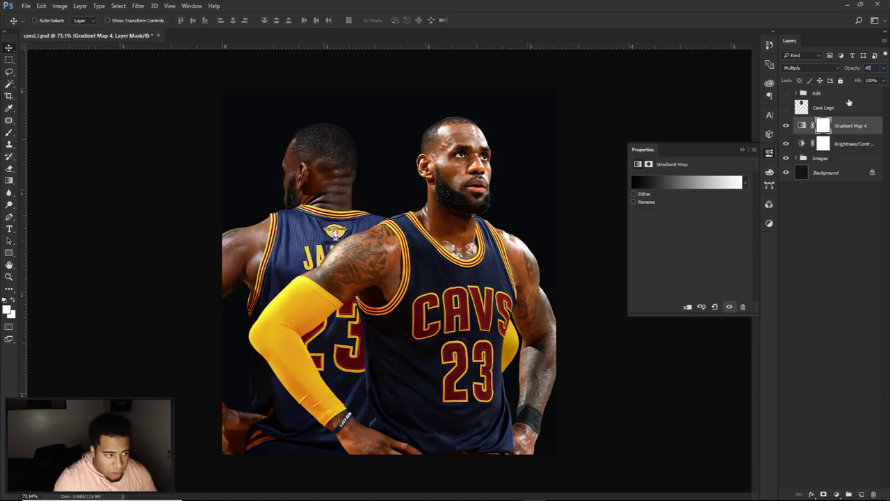
key(Return)
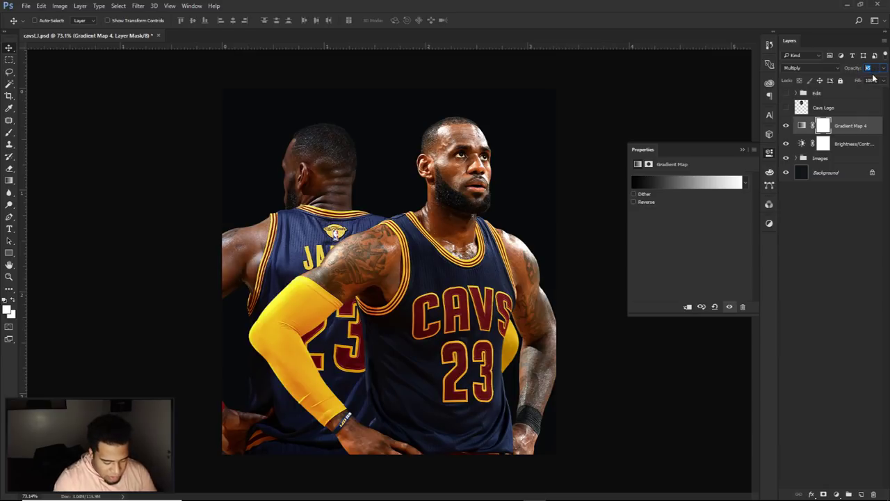
text(75)
click(786, 126)
click(785, 126)
click(785, 126)
click(786, 126)
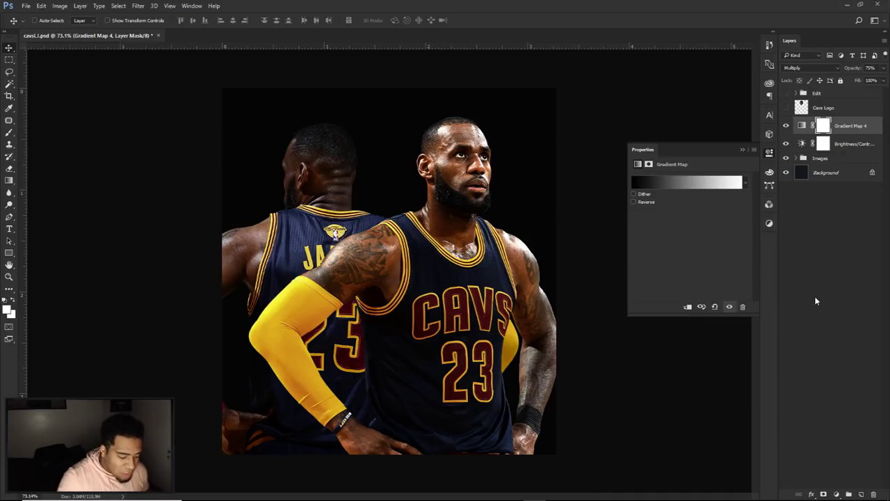
Add a second Gradient Map adjustment layer on top of the first one, using the Black, White preset
click(836, 494)
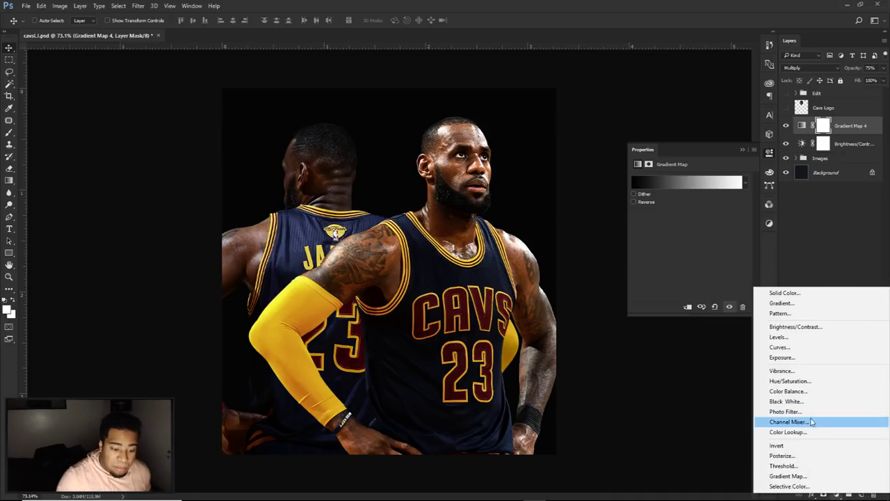
click(788, 475)
click(663, 186)
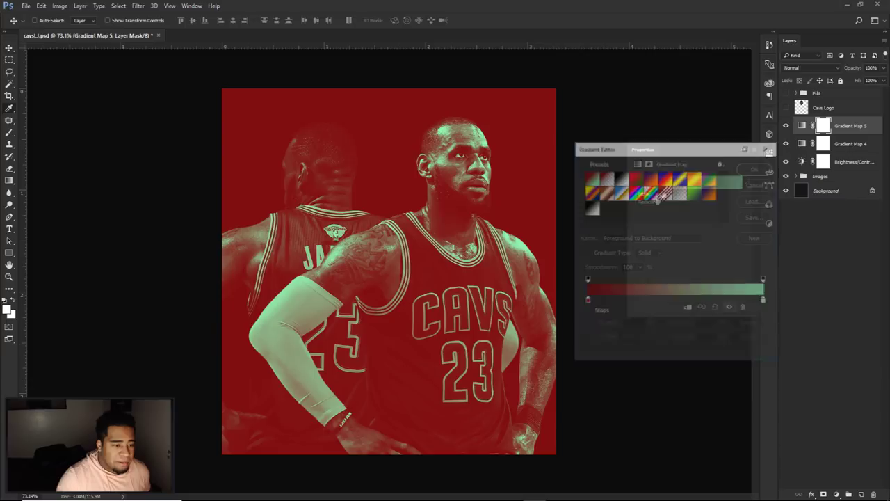
click(621, 178)
click(754, 169)
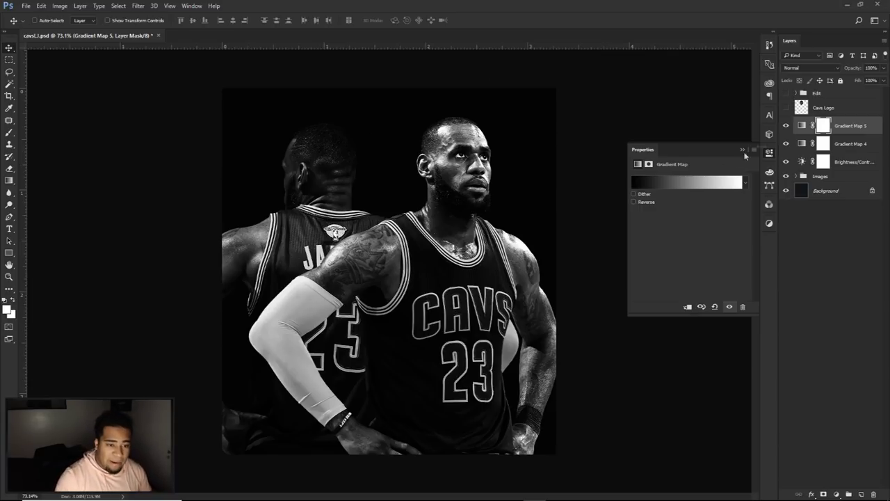
Switch to the Eraser and give it a large round brush with soft edges
key(e)
drag(436, 274, 447, 275)
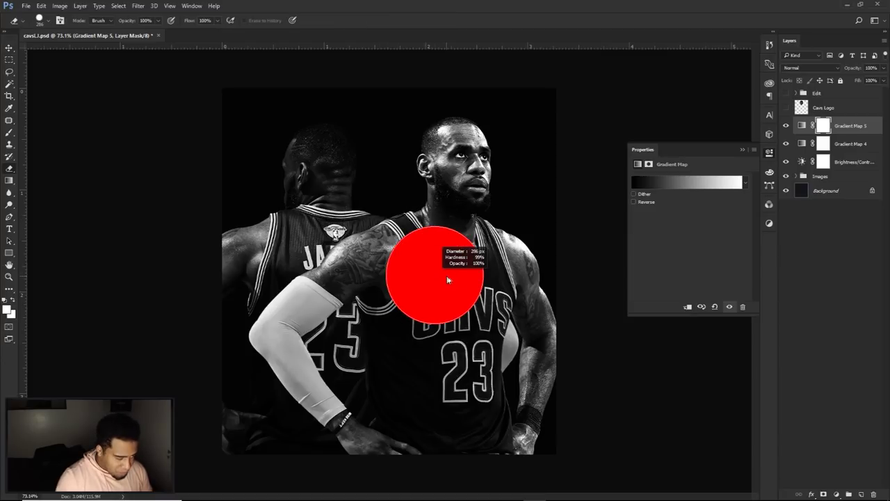
drag(437, 312, 437, 281)
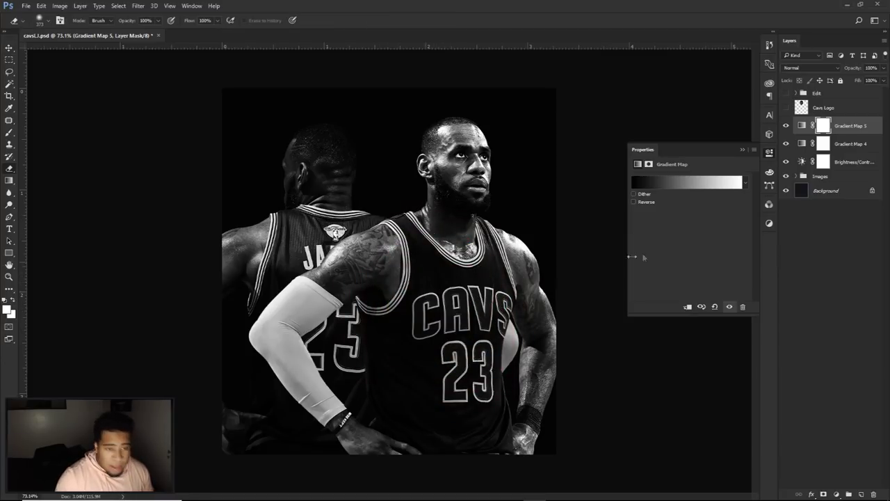
Select the second Gradient Map's layer mask and set white as foreground and black (000000) as background colour
click(823, 127)
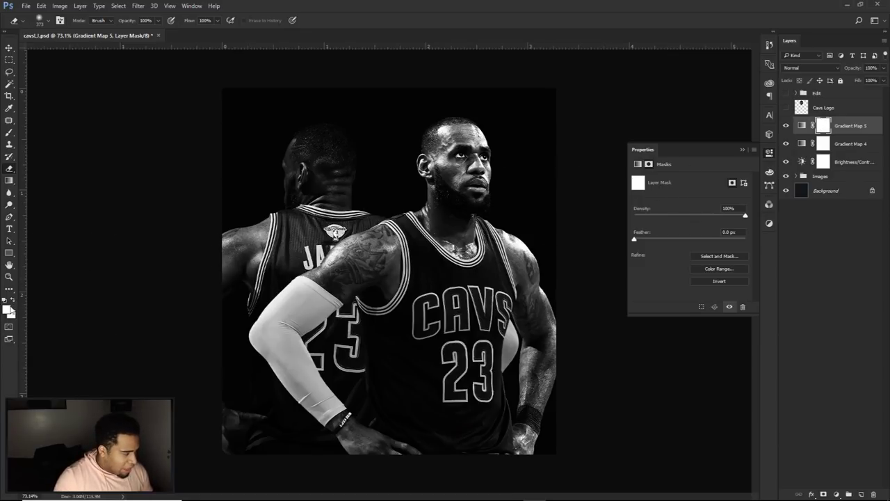
click(8, 309)
text(000000)
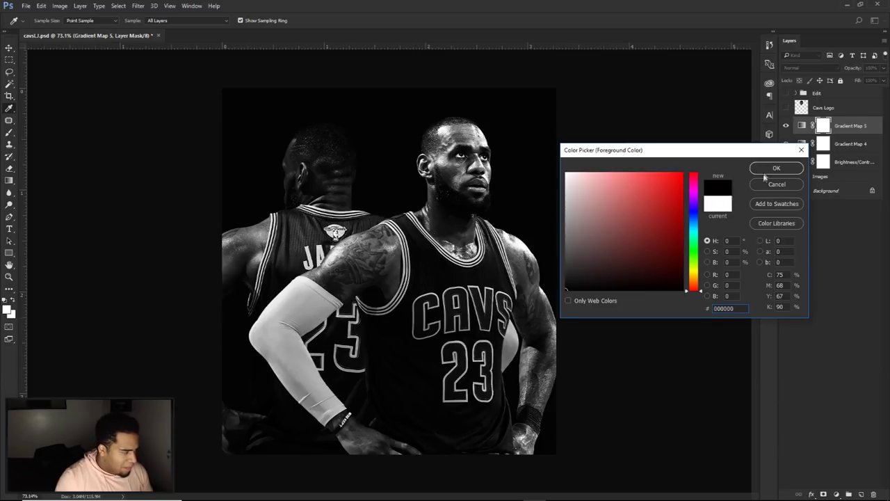
click(776, 167)
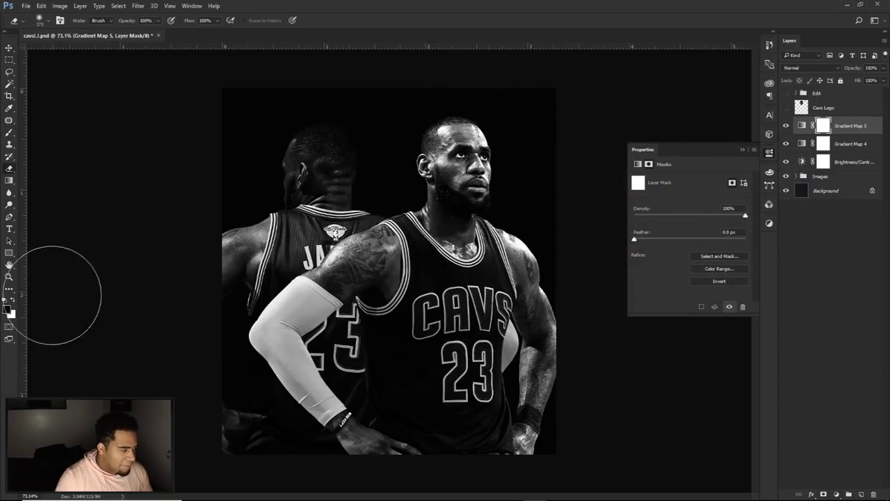
click(13, 300)
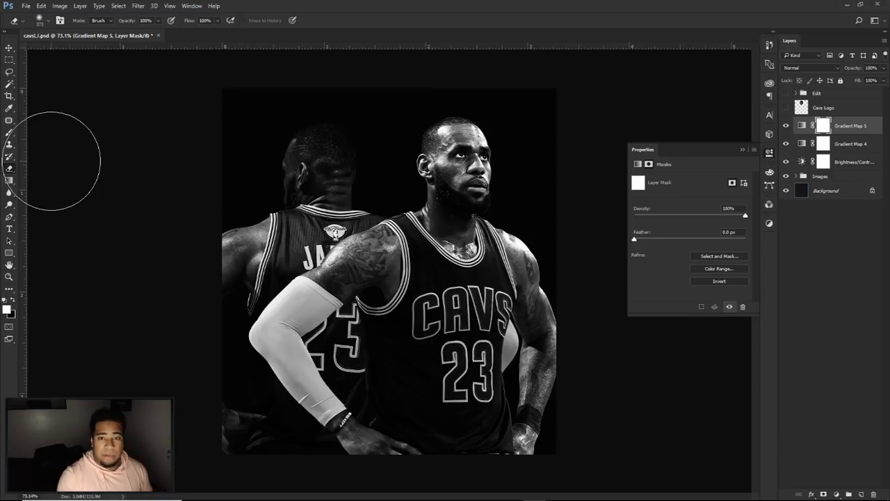
Adjust the soft eraser's size and erase the second Gradient Map's mask beside the front player's head, on his shoulder and over his hand
mouse_move(464, 167)
mouse_down()
mouse_move(506, 188)
mouse_move(536, 423)
mouse_move(470, 453)
mouse_move(464, 376)
mouse_move(512, 167)
mouse_move(477, 178)
mouse_move(561, 144)
mouse_up()
key(ctrl+alt+z)
alt+right_click(494, 237)
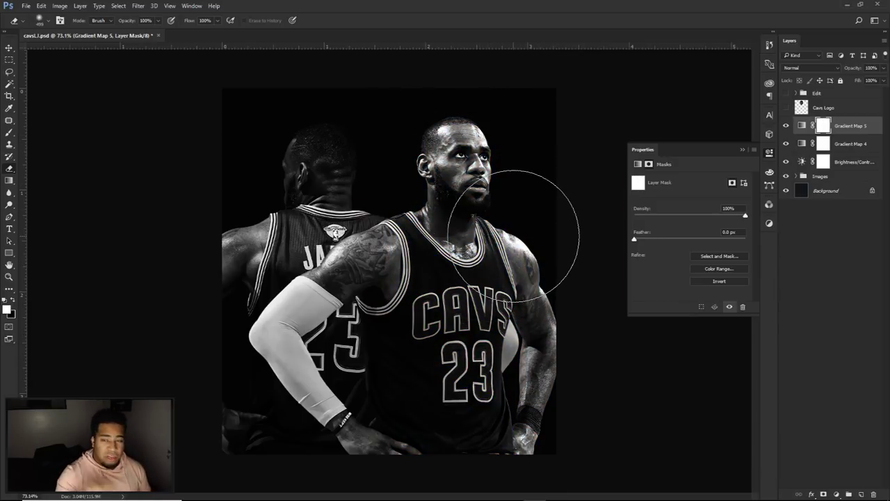
alt+right_click(337, 139)
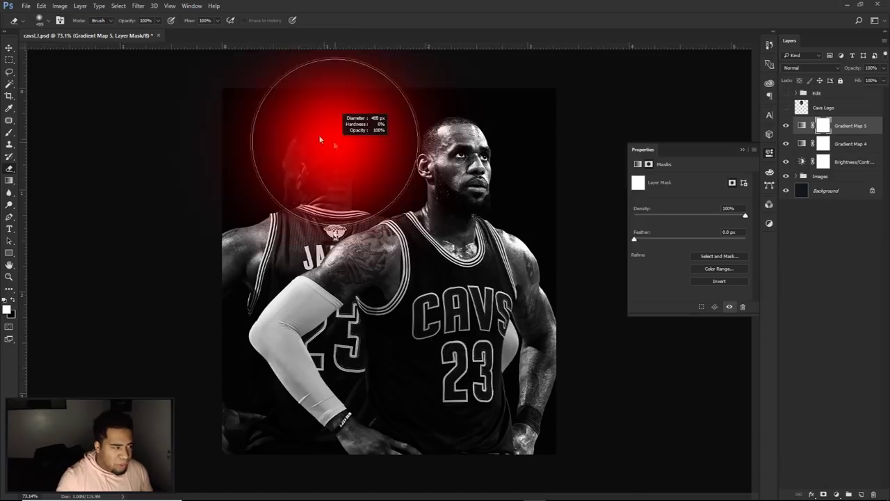
alt+right_click(512, 137)
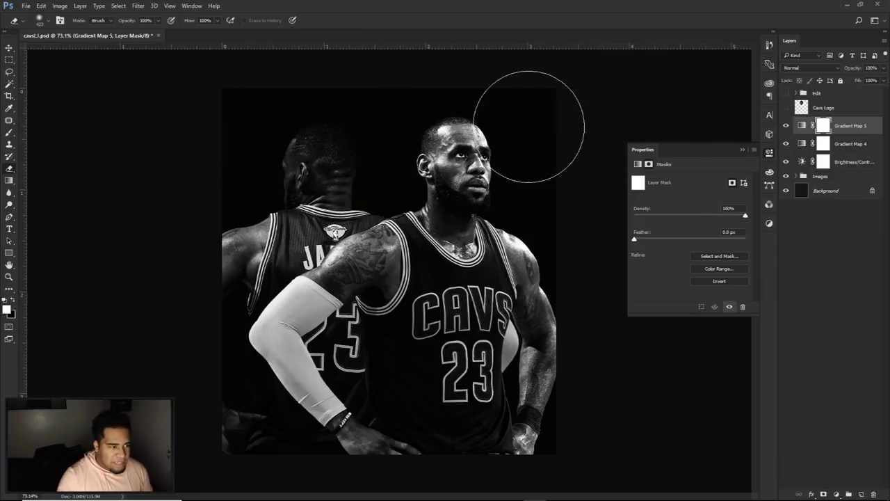
drag(546, 121, 556, 174)
alt+right_click(556, 186)
click(558, 216)
drag(389, 125, 384, 125)
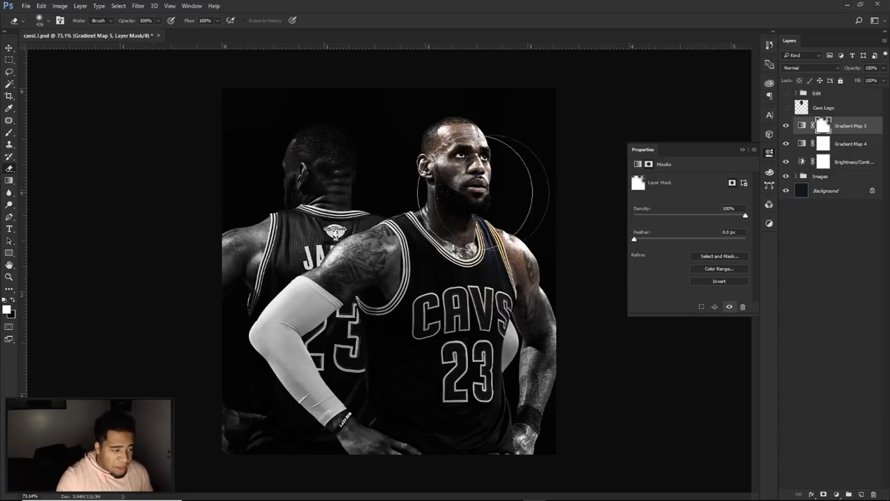
drag(536, 427, 526, 435)
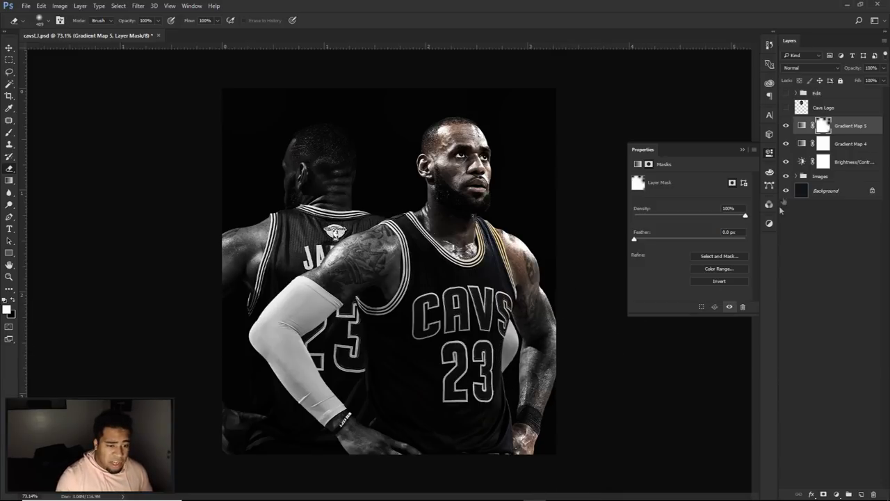
Expand the Images group and hide and show each of the two player photos to check them
click(802, 177)
click(786, 209)
click(786, 208)
click(786, 191)
click(786, 190)
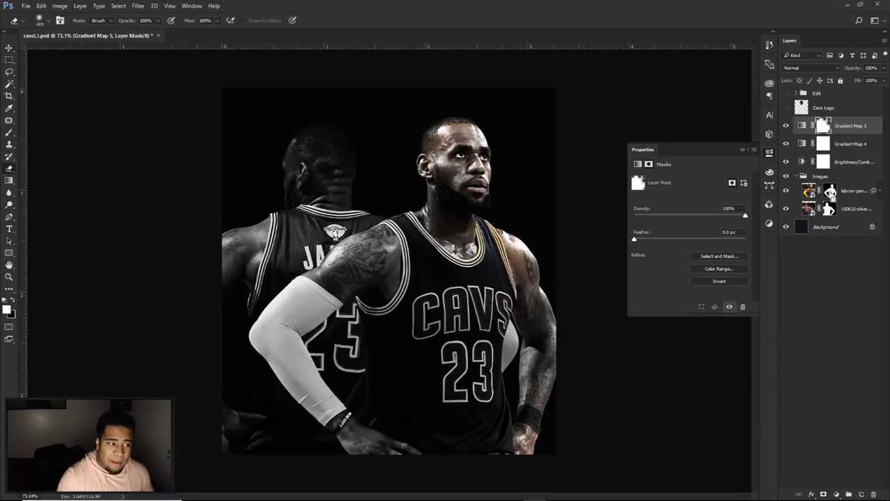
Load the front player's mask as a selection, erase the second Gradient Map's mask inside it, and deselect
ctrl+click(830, 191)
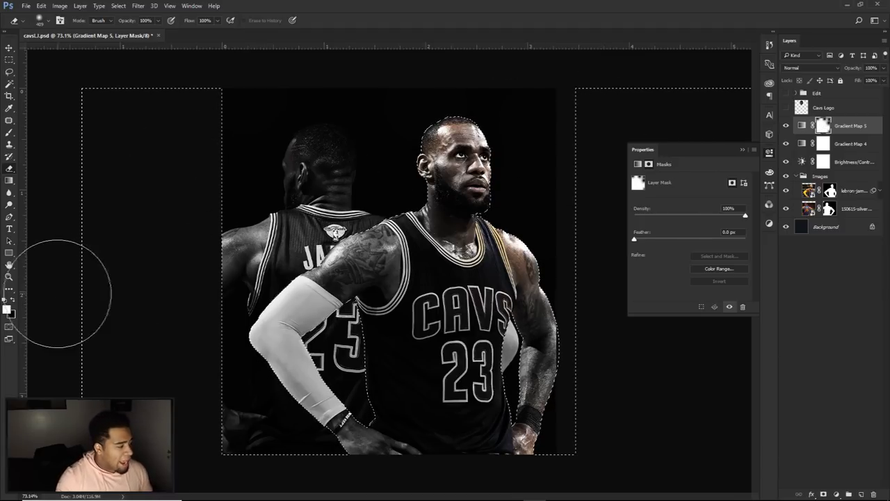
drag(421, 241, 445, 241)
mouse_move(453, 149)
mouse_down()
mouse_move(437, 417)
mouse_move(451, 236)
mouse_move(436, 226)
mouse_move(517, 282)
mouse_move(546, 390)
mouse_move(464, 428)
mouse_move(461, 476)
mouse_move(451, 201)
mouse_move(434, 172)
mouse_move(473, 376)
mouse_up()
key(ctrl+d)
key(ctrl+d)
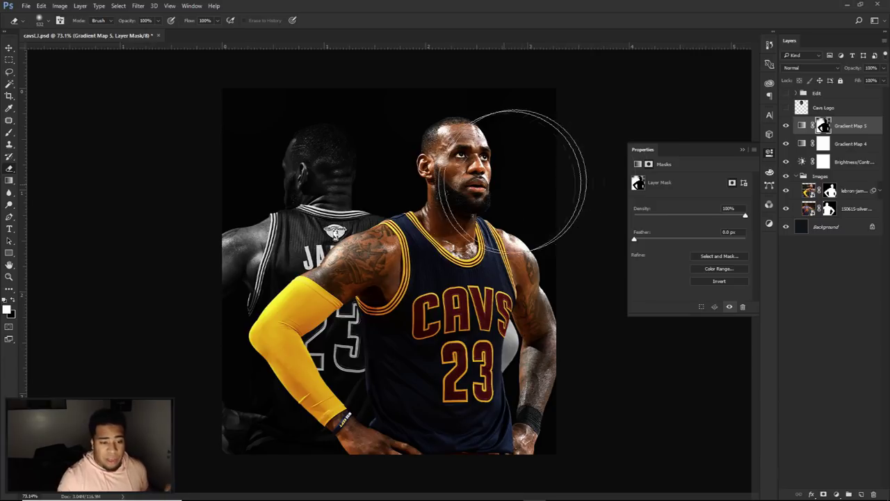
Erase the grey patch between the front player's torso and arm on the rear player photo's layer mask, using a smaller eraser
scroll(516, 378, up, 3)
scroll(525, 363, up, 2)
key(alt+v)
key(v)
click(527, 364)
click(786, 208)
click(787, 209)
click(829, 210)
key(e)
alt+drag(485, 351, 355, 335)
click(12, 299)
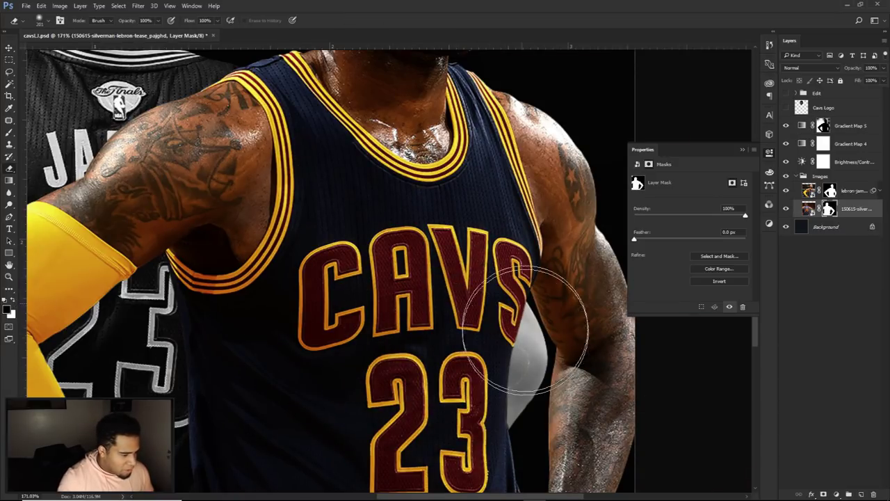
click(13, 301)
alt+drag(507, 332, 479, 334)
mouse_move(514, 312)
mouse_down()
mouse_move(531, 301)
mouse_move(536, 401)
mouse_up()
scroll(535, 400, down, 6)
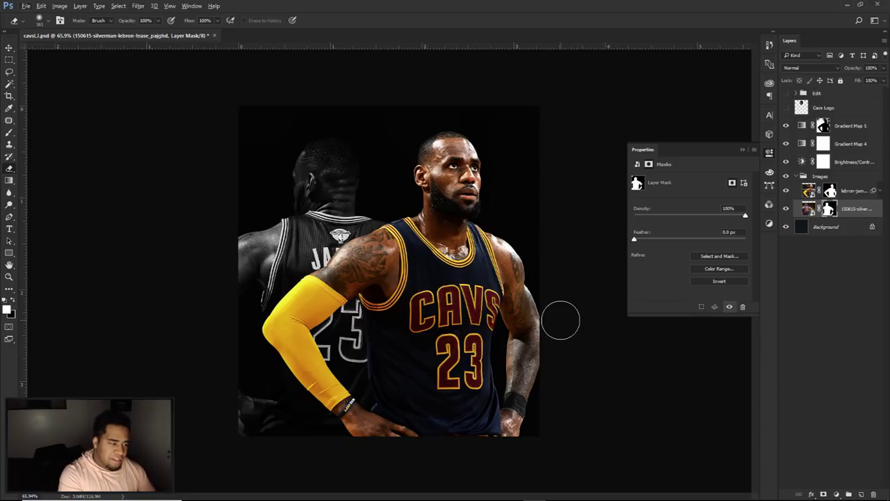
key(v)
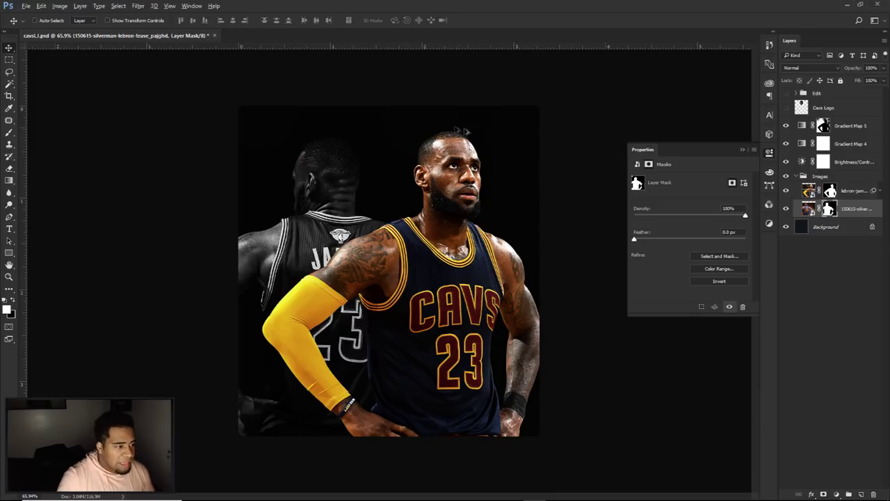
alt+scroll(425, 174, up, 8)
scroll(391, 121, up, 3)
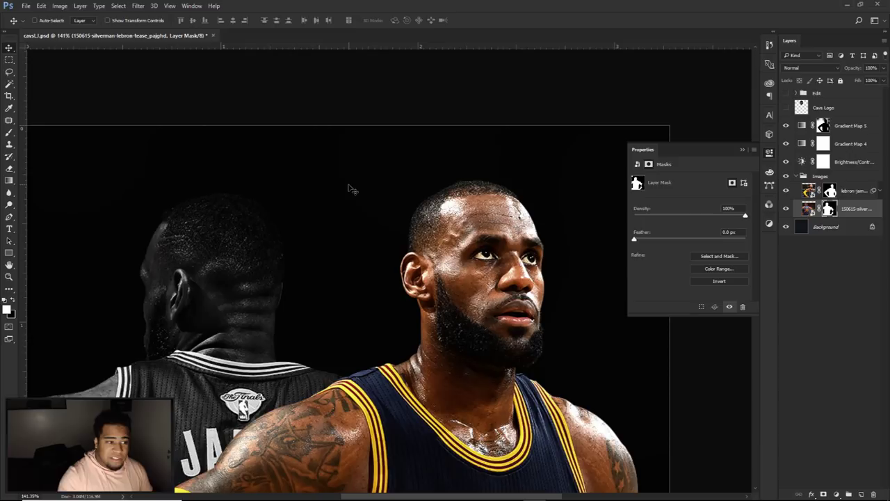
key(ctrl+0)
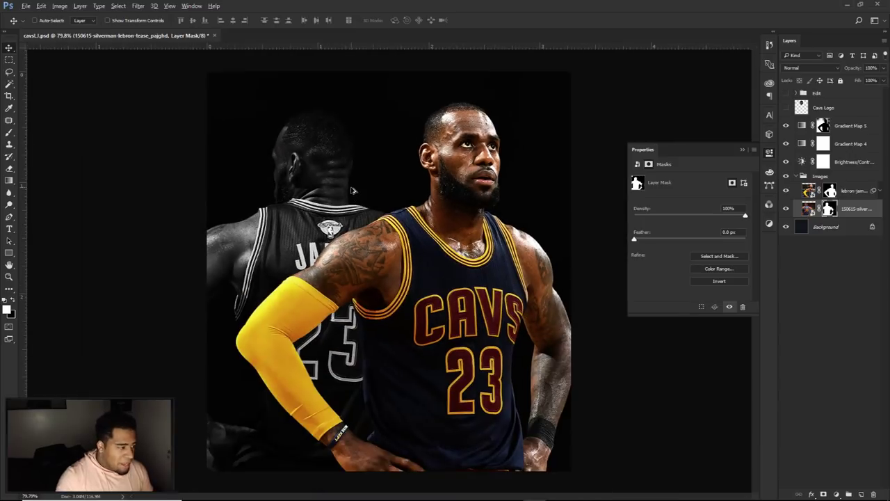
Add a Curves adjustment above the second Gradient Map with a highlight point and a slightly lowered shadow point, and compare it off and on
click(764, 152)
click(850, 126)
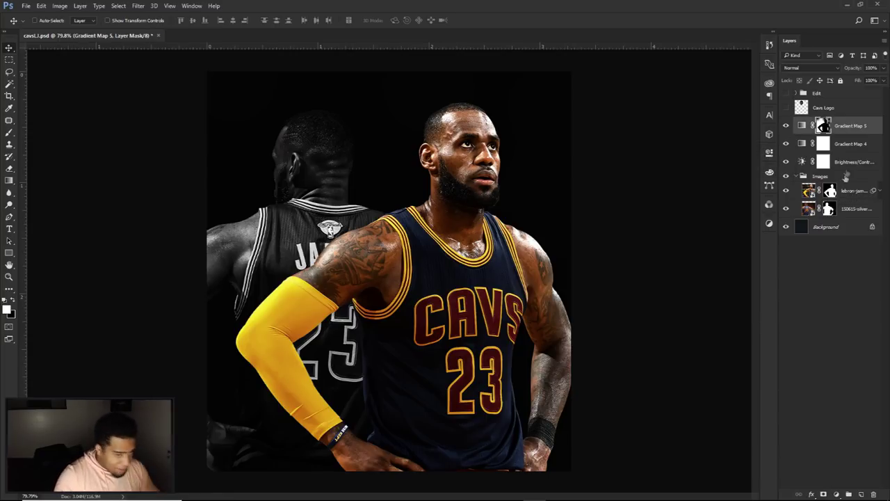
click(836, 494)
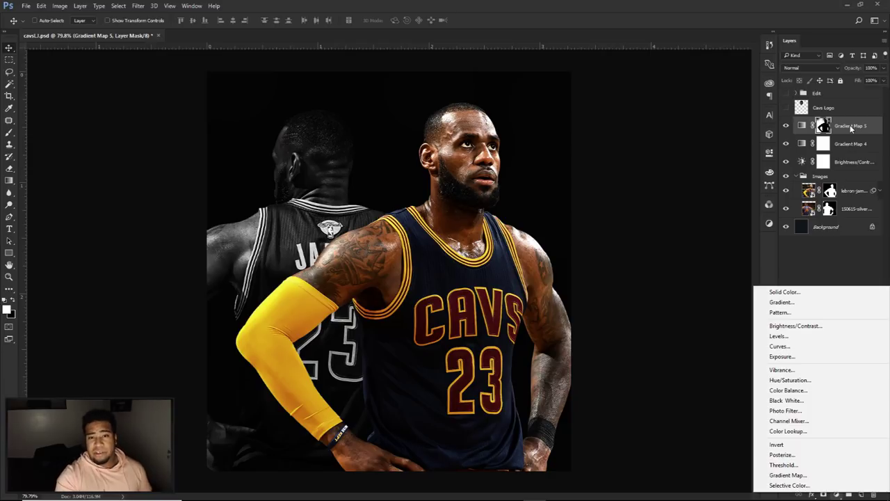
click(793, 348)
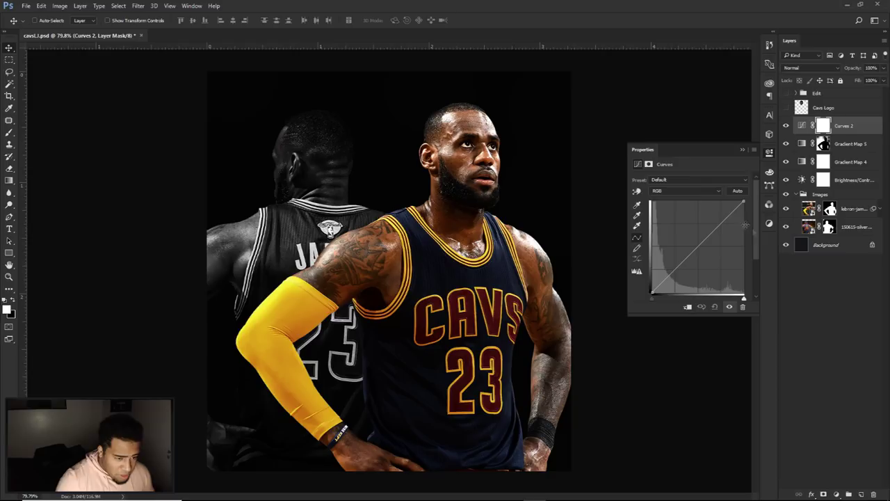
click(721, 219)
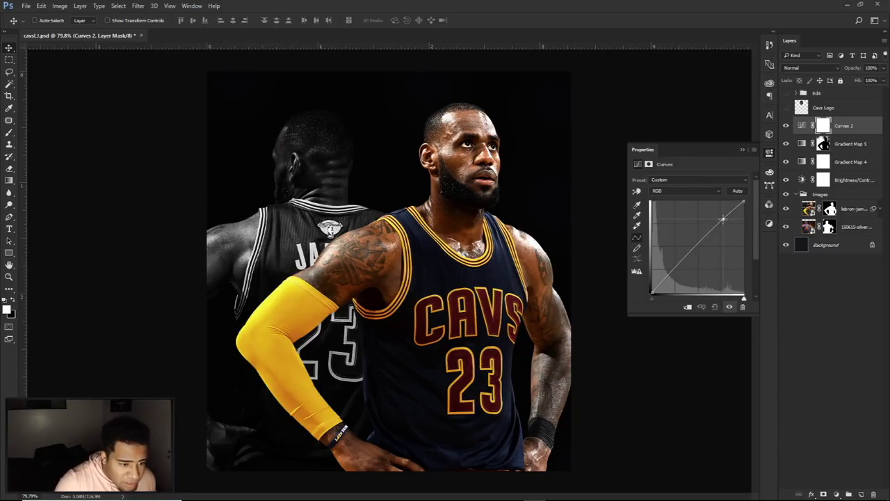
drag(670, 270, 674, 272)
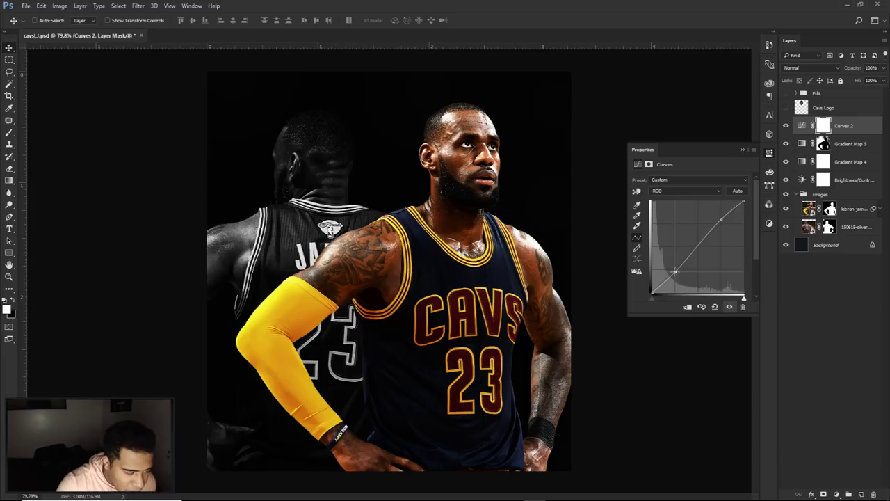
click(787, 127)
click(786, 127)
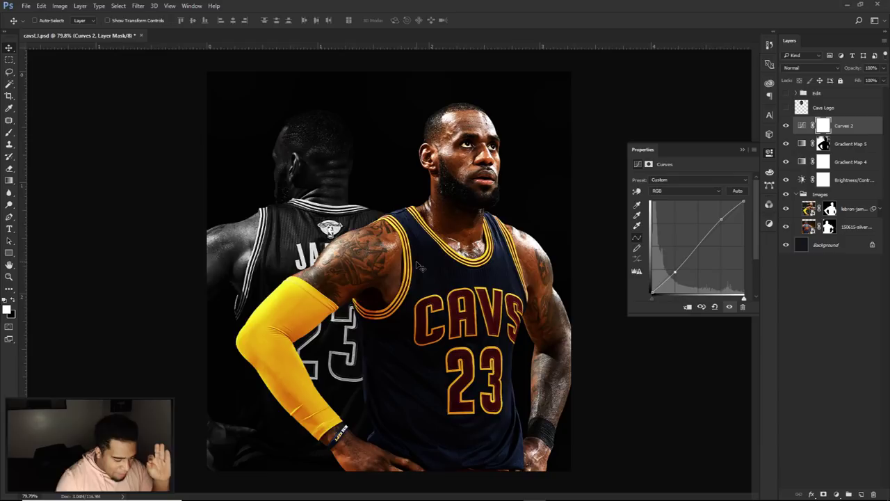
Create a new empty layer above the Curves adjustment and enlarge the soft round Brush to 674 px
click(862, 494)
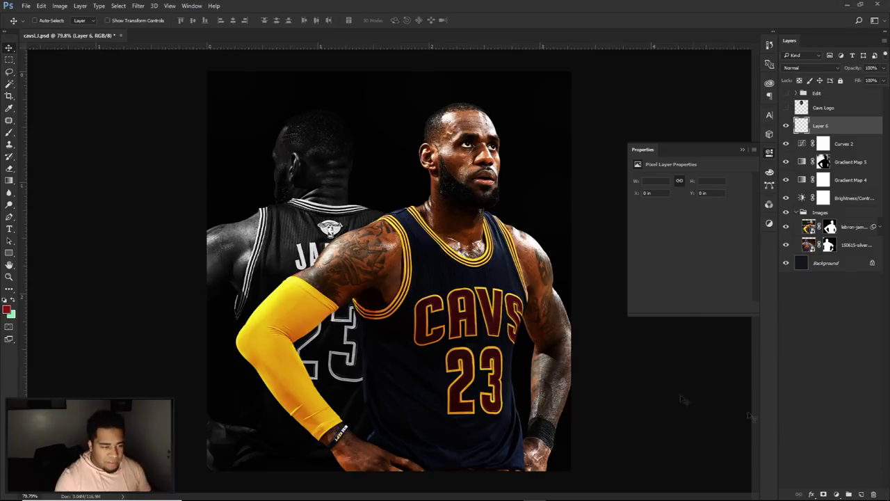
key(b)
alt+right_click(376, 332)
drag(386, 334, 470, 337)
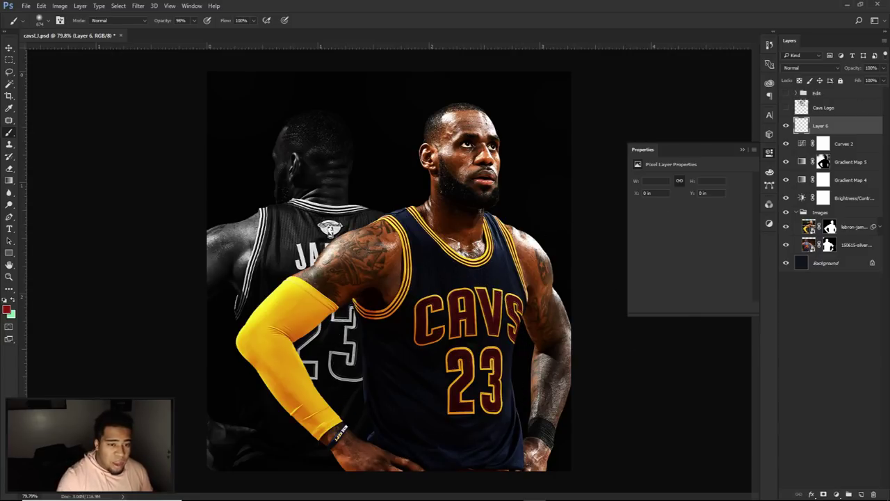
Show the Cavs Logo layer and move it into the Images group between the front and rear player photos
click(786, 108)
click(828, 107)
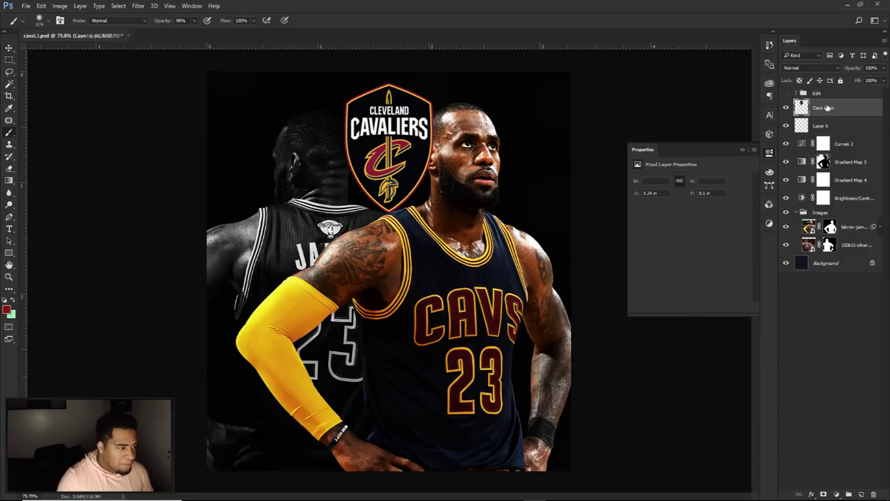
drag(824, 181, 822, 240)
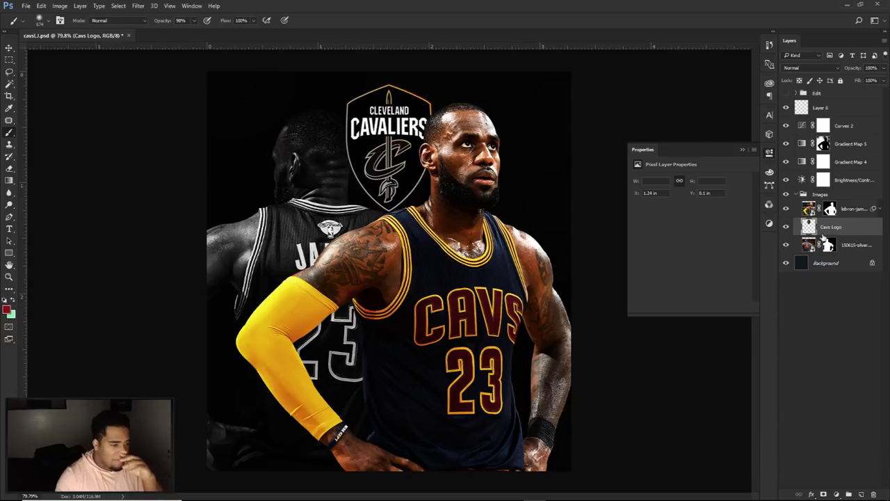
Load the Cavs Logo as a selection, paint black inside it on the second Gradient Map's mask to restore the logo's colour, and deselect
click(822, 144)
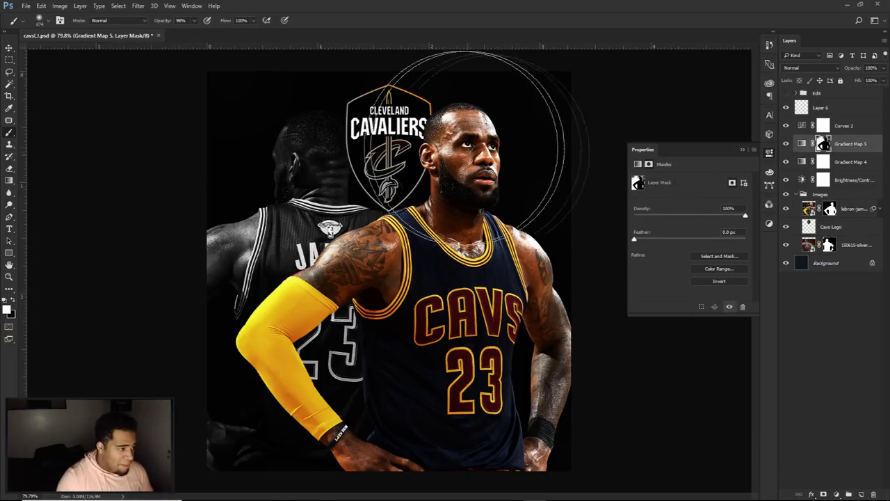
scroll(382, 171, up, 3)
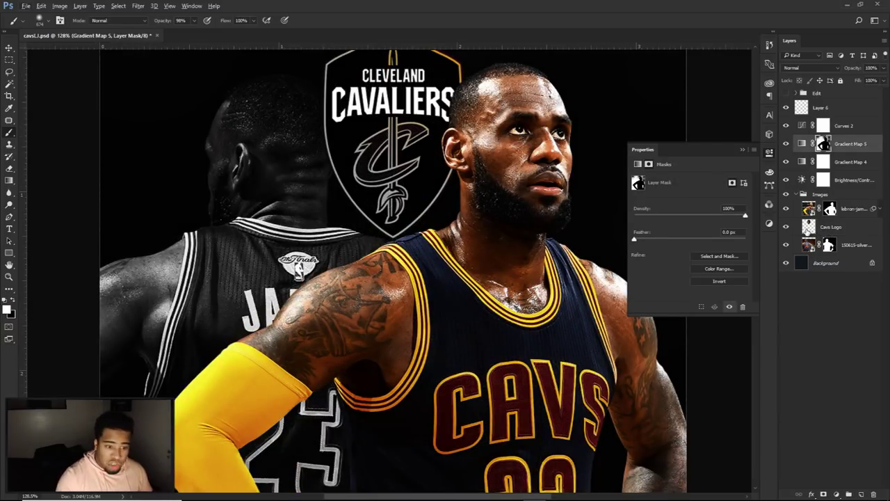
ctrl+click(809, 230)
drag(396, 172, 404, 272)
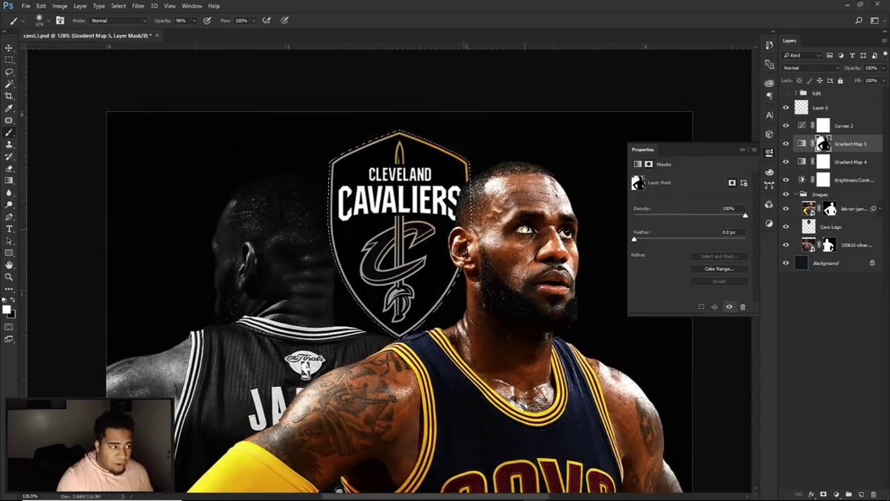
alt+right_click(477, 230)
drag(474, 152, 395, 266)
key(x)
mouse_move(437, 178)
mouse_down()
mouse_move(328, 209)
mouse_move(533, 221)
mouse_up()
key(ctrl+d)
Examine the coloured Cavaliers logo and its edges up close and within the whole poster
key(v)
key(ctrl+0)
scroll(352, 164, up, 3)
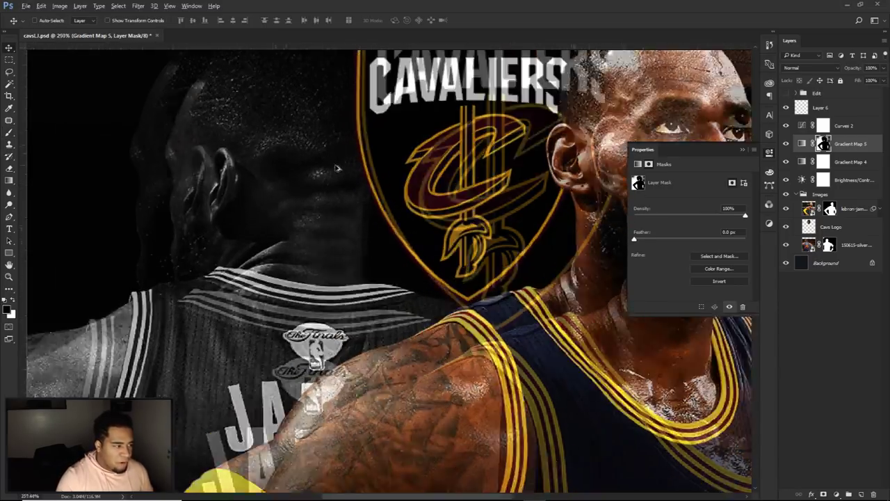
scroll(371, 188, down, 1)
drag(509, 136, 486, 204)
scroll(486, 203, down, 4)
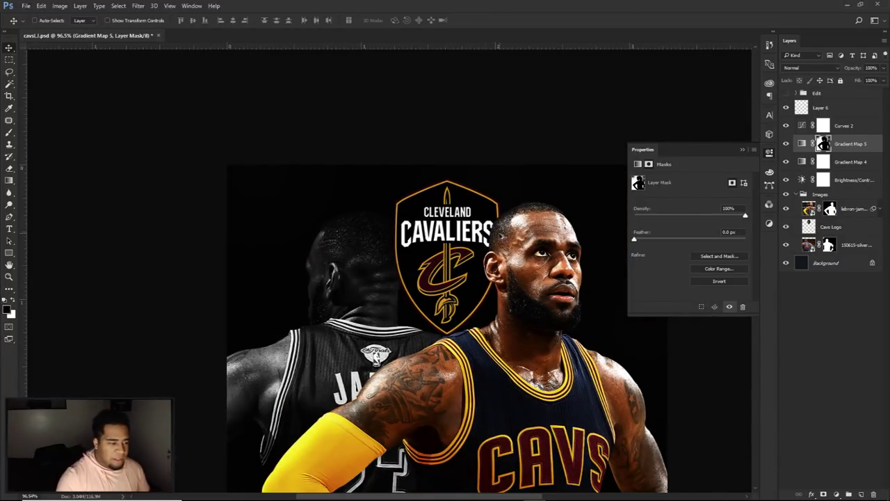
scroll(499, 237, down, 2)
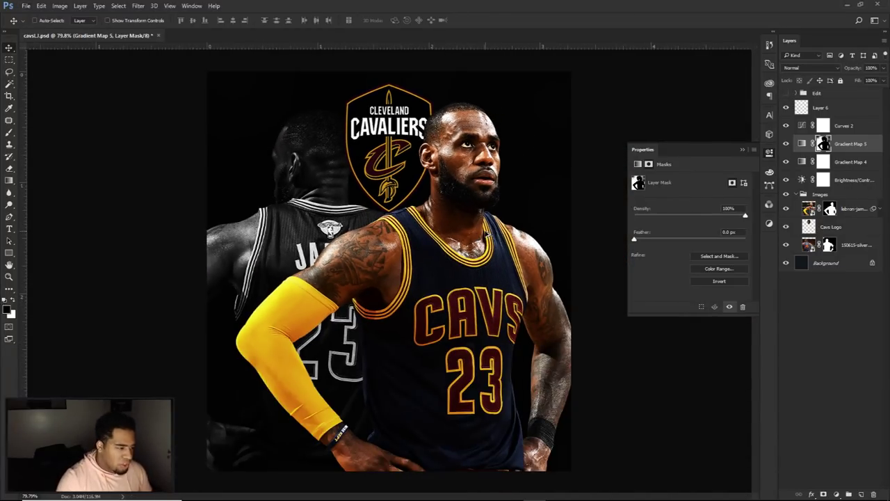
Select the empty top layer and sample the jersey's dark maroon as the Brush's foreground colour
click(843, 129)
click(833, 110)
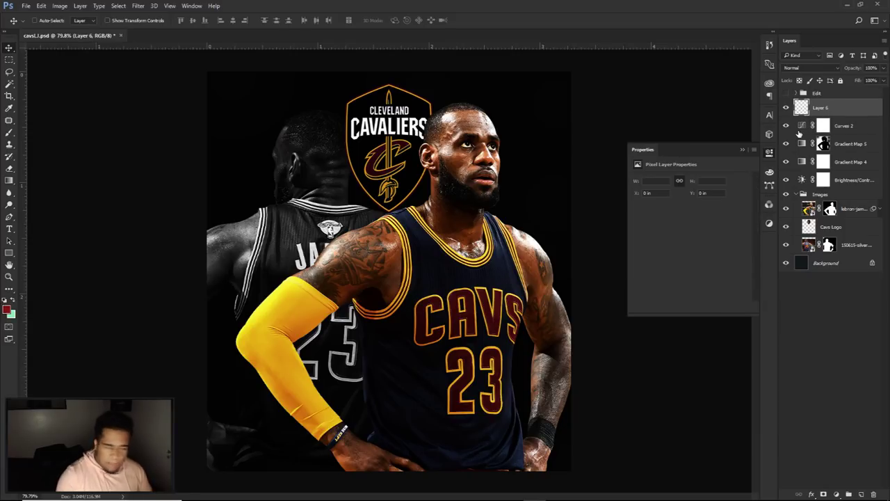
key(b)
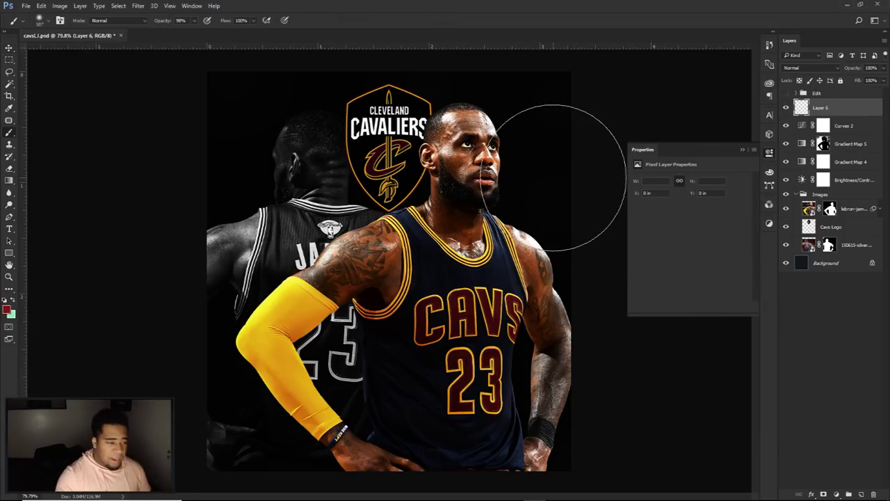
alt+right_click(467, 357)
alt+right_click(468, 355)
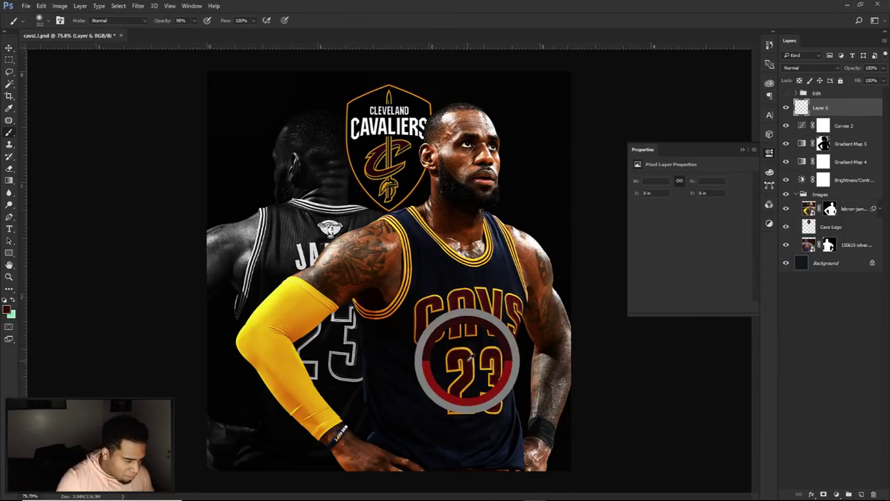
alt+right_click(458, 312)
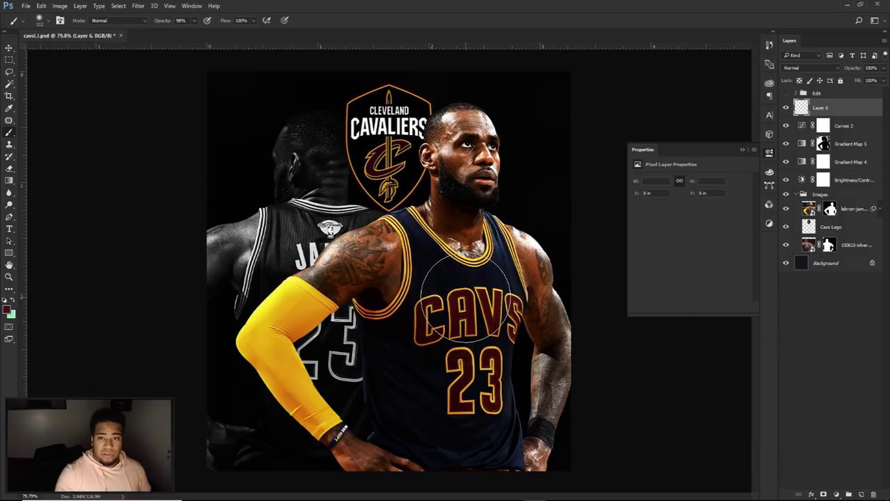
Paint soft maroon glows with a 688 px brush beside the front player's wrist and a 328 px brush over the Cavaliers logo
alt+right_click(320, 344)
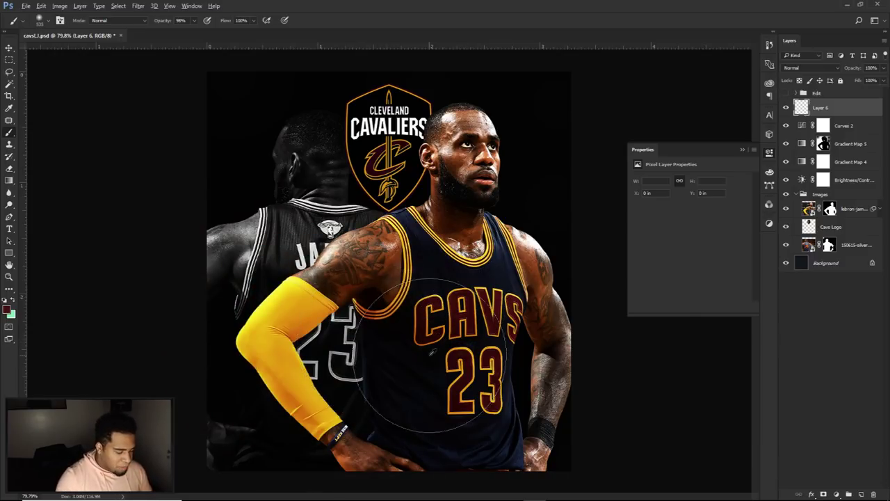
scroll(429, 355, down, 2)
scroll(418, 349, down, 2)
scroll(410, 362, up, 1)
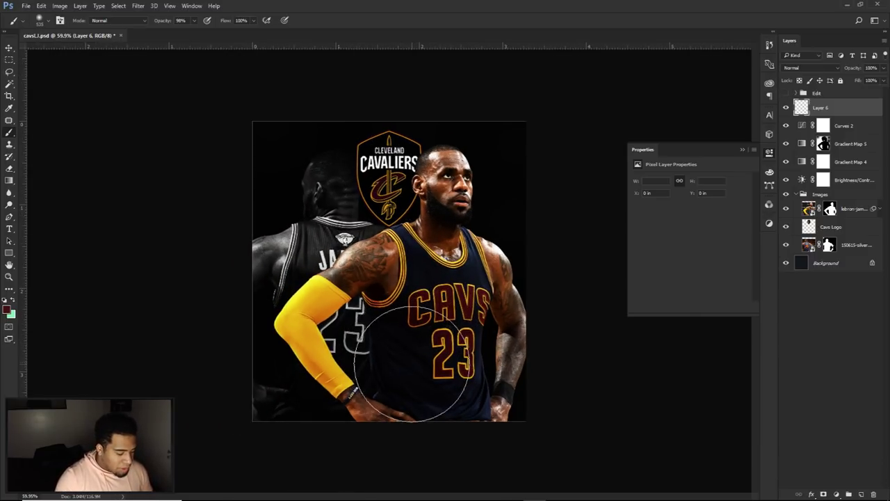
alt+right_click(376, 367)
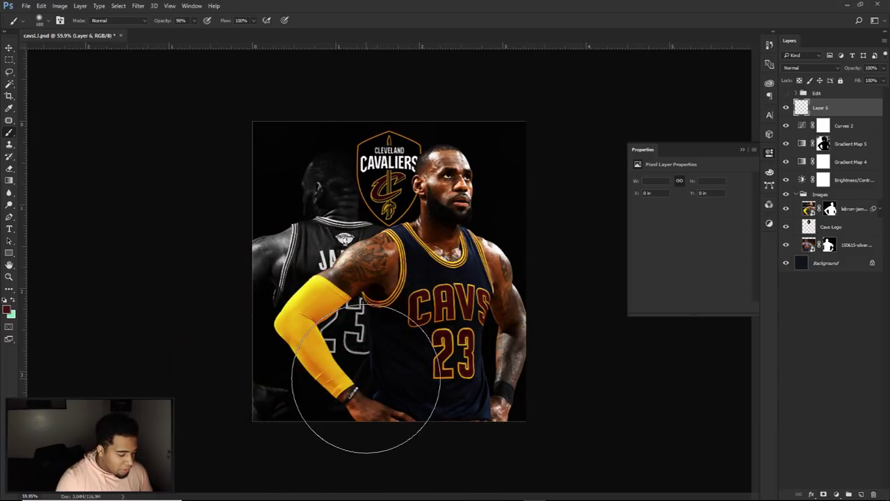
click(366, 378)
alt+right_click(416, 294)
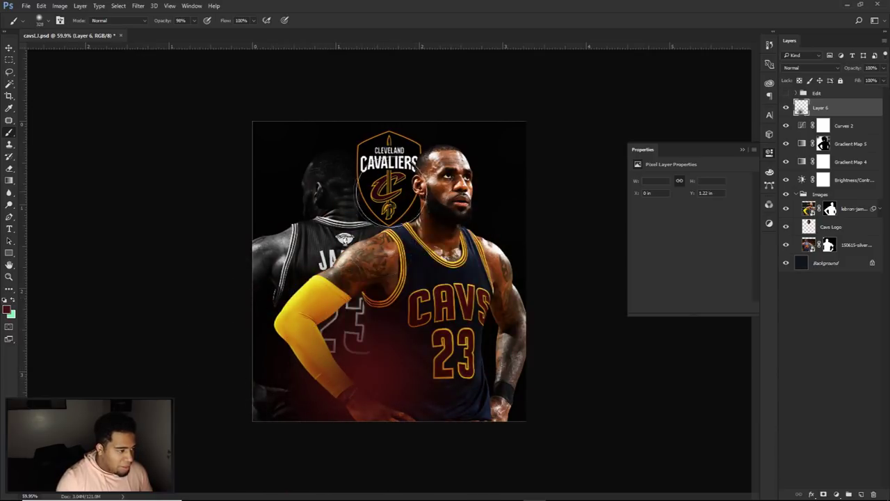
click(389, 182)
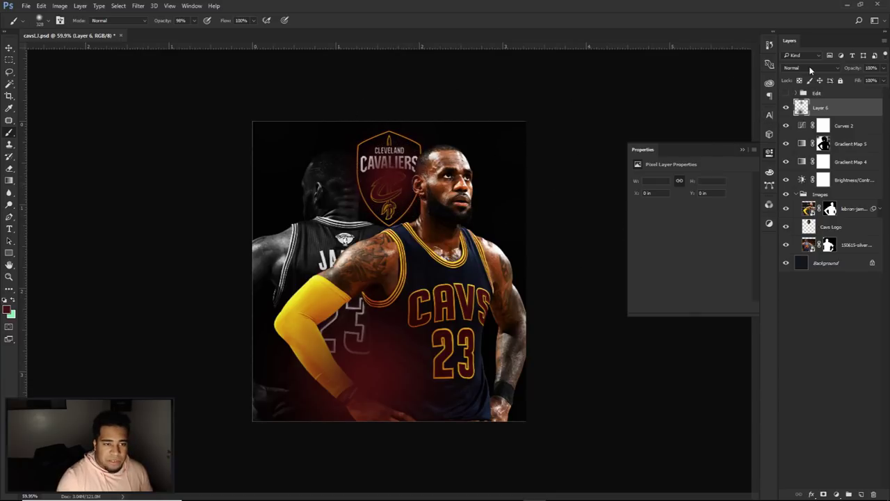
Set the maroon glow layer's blend mode to Linear Dodge (Add) and its opacity to 57%
click(810, 68)
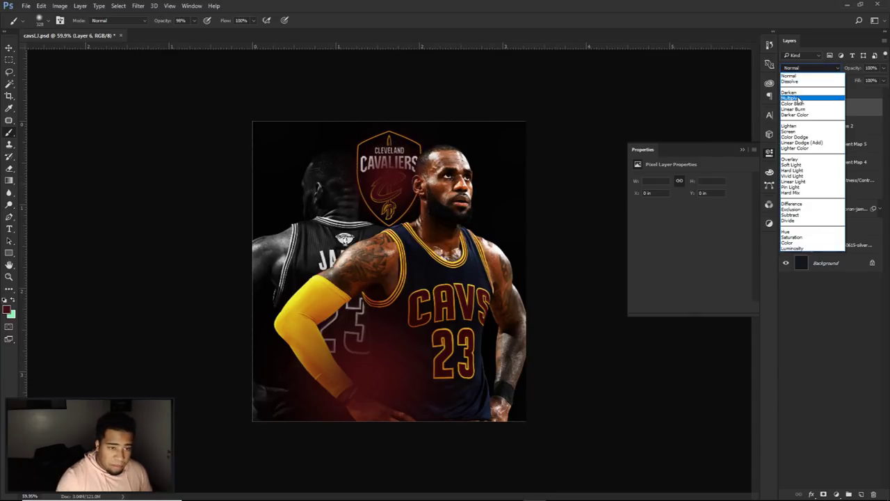
click(803, 142)
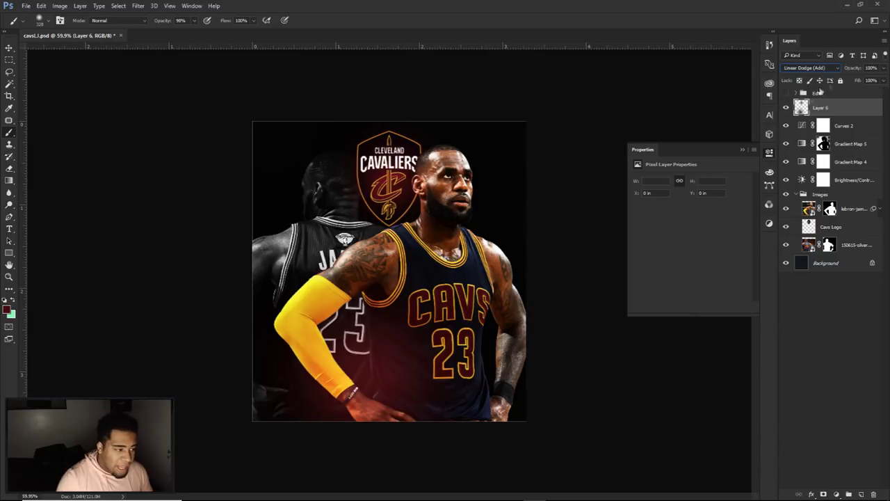
click(882, 68)
drag(872, 82, 864, 82)
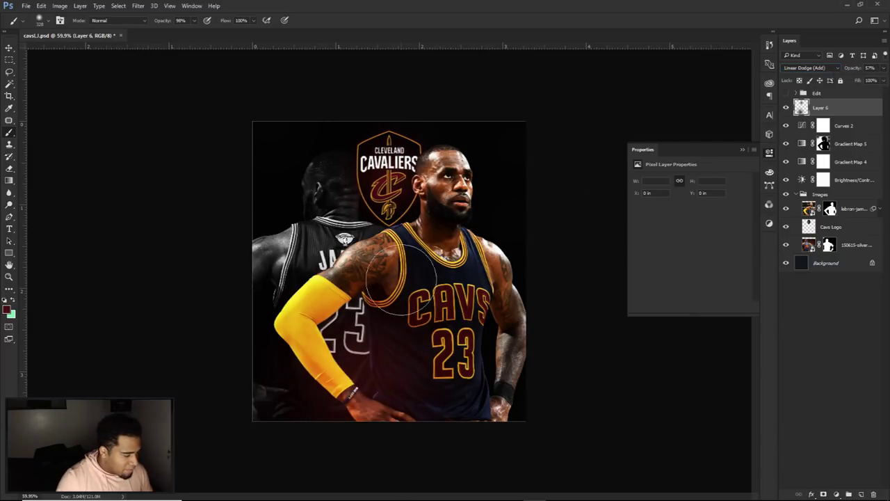
Set the maroon glow layer's opacity to 60%
scroll(391, 269, up, 5)
scroll(438, 296, down, 1)
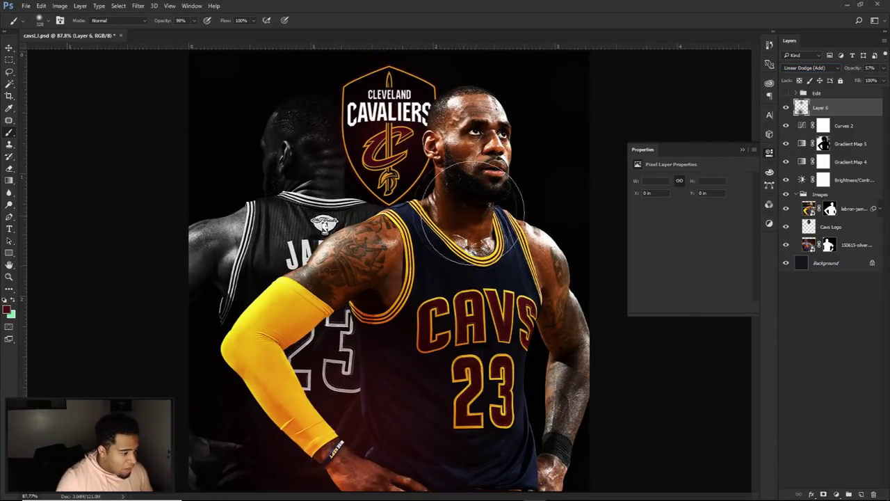
click(869, 67)
text(60)
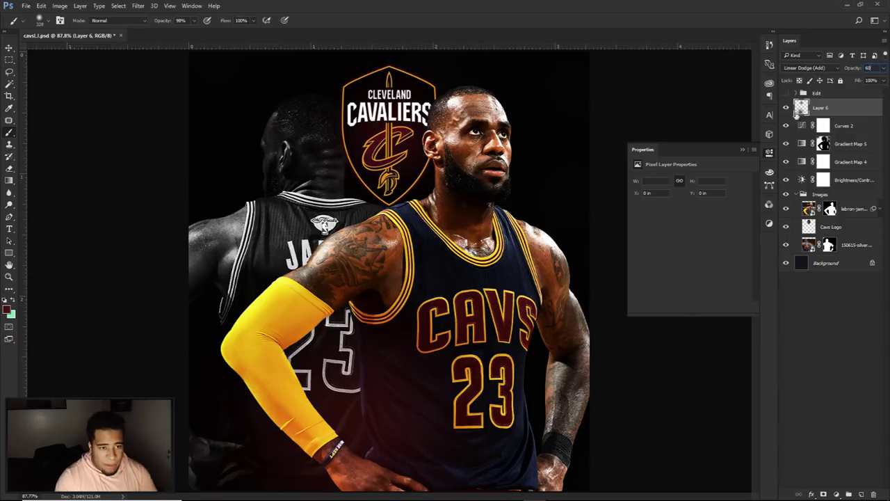
key(Return)
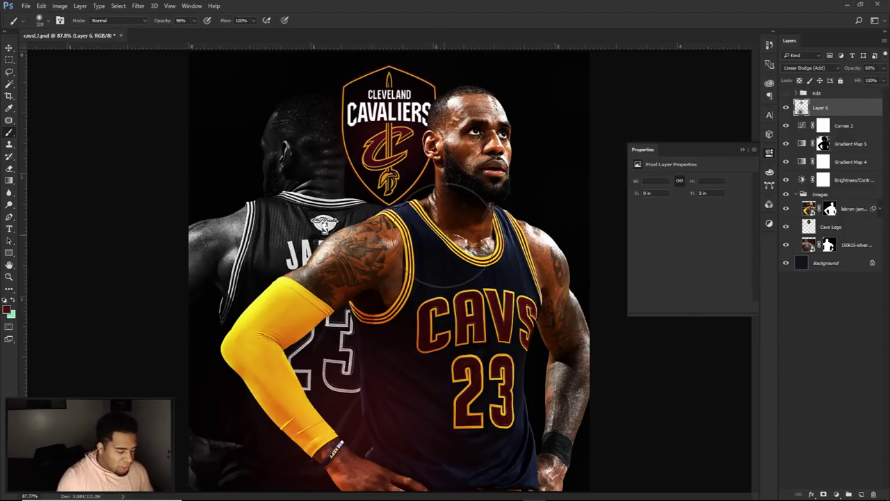
key(Escape)
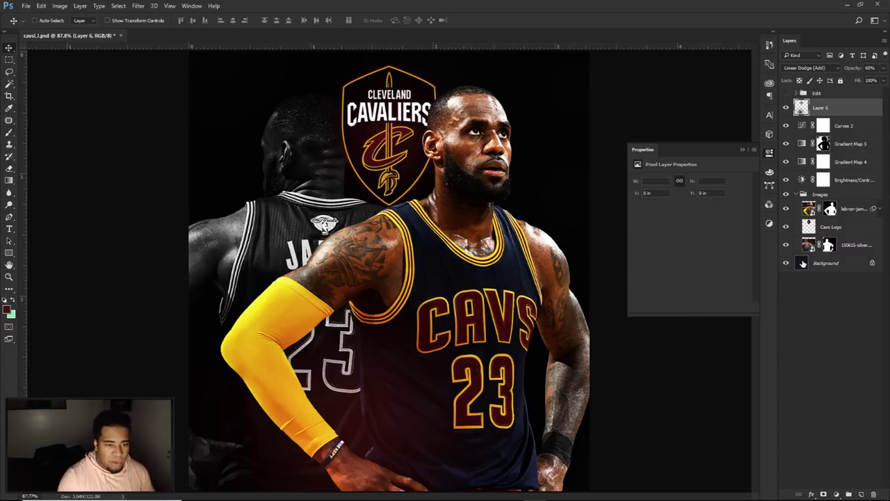
Add an Exposure adjustment layer above the maroon glow layer and leave its exposure at 0
click(838, 493)
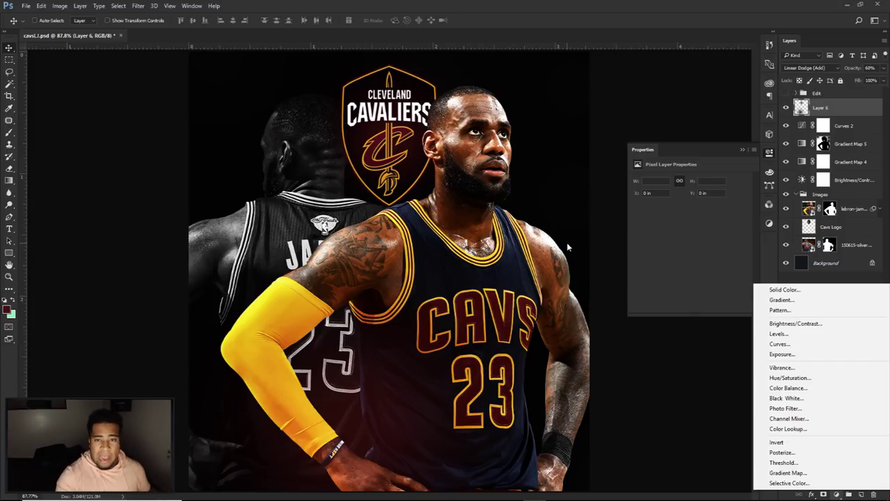
click(782, 354)
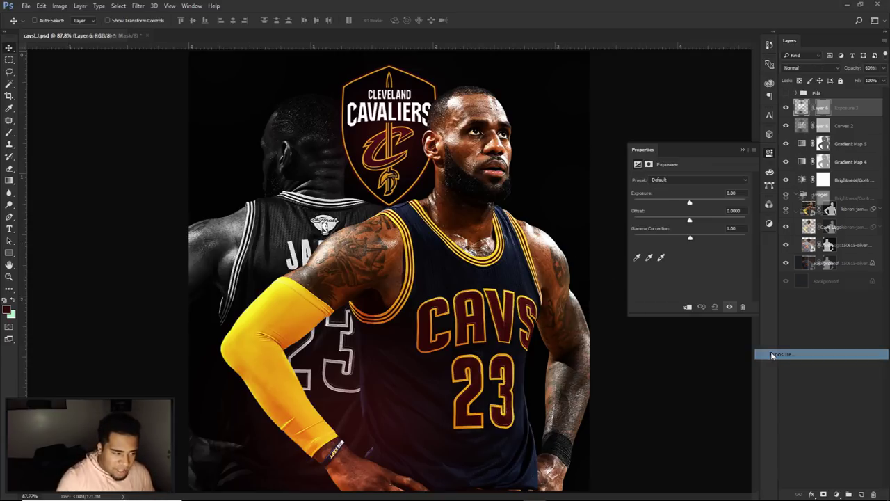
click(745, 193)
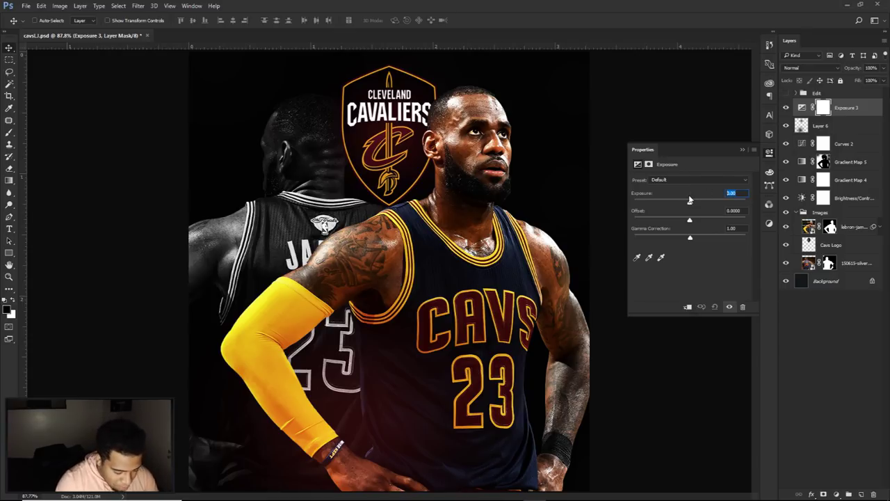
text(.01)
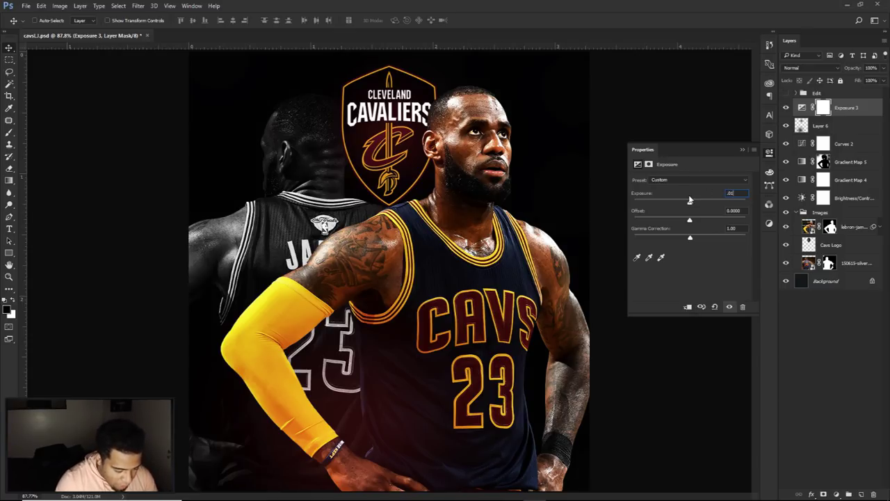
key(BackSpace)
key(BackSpace)
key(BackSpace)
key(BackSpace)
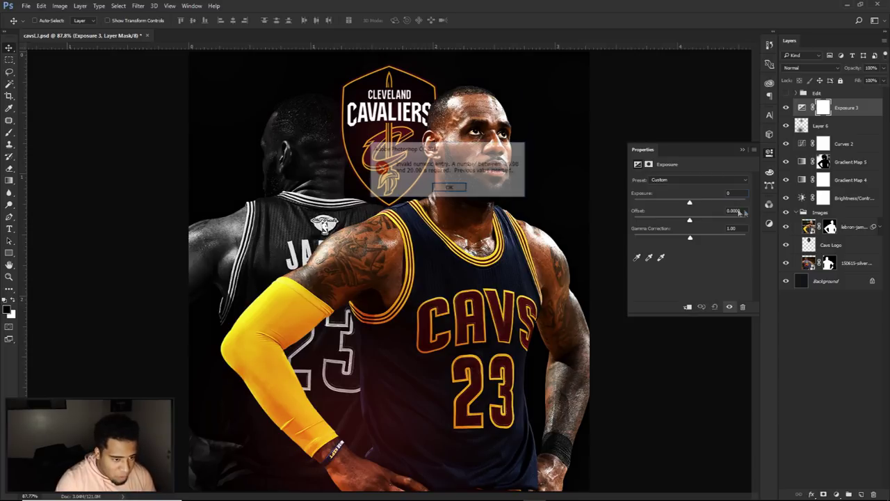
click(449, 187)
Set the Exposure adjustment's offset to 0.0125 and gamma correction to 1, and compare the poster with and without it
click(735, 211)
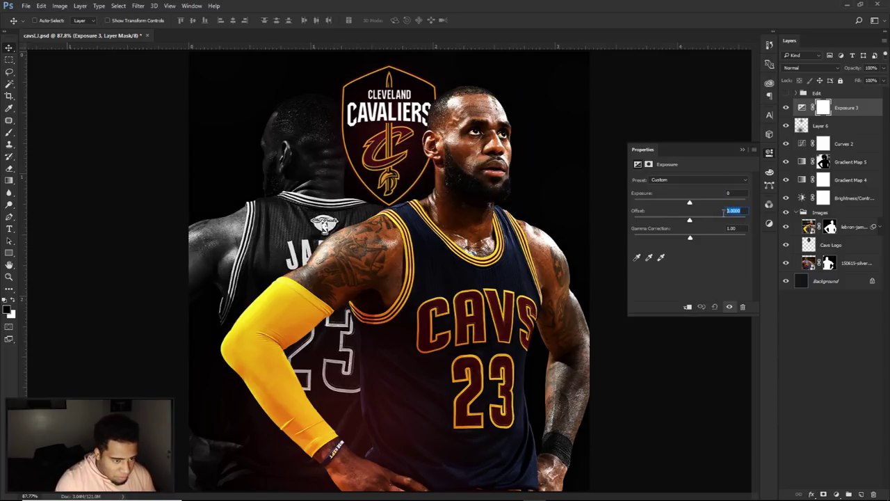
text(.0125)
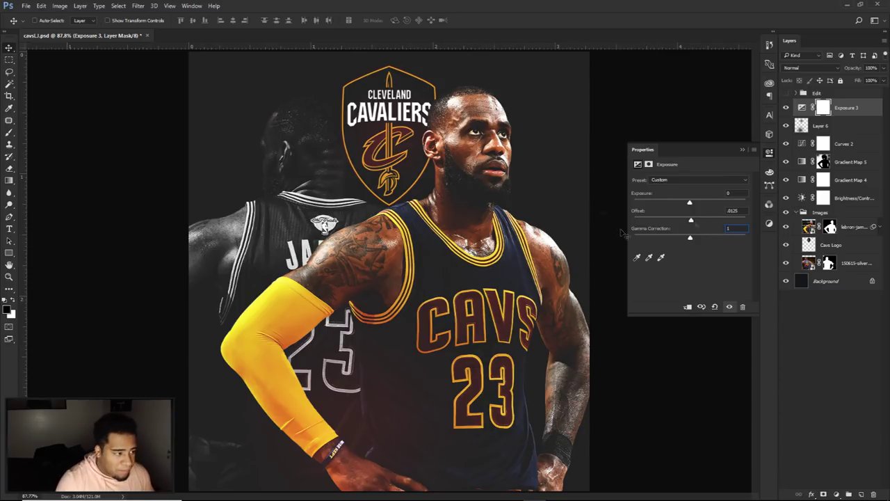
click(787, 109)
click(786, 109)
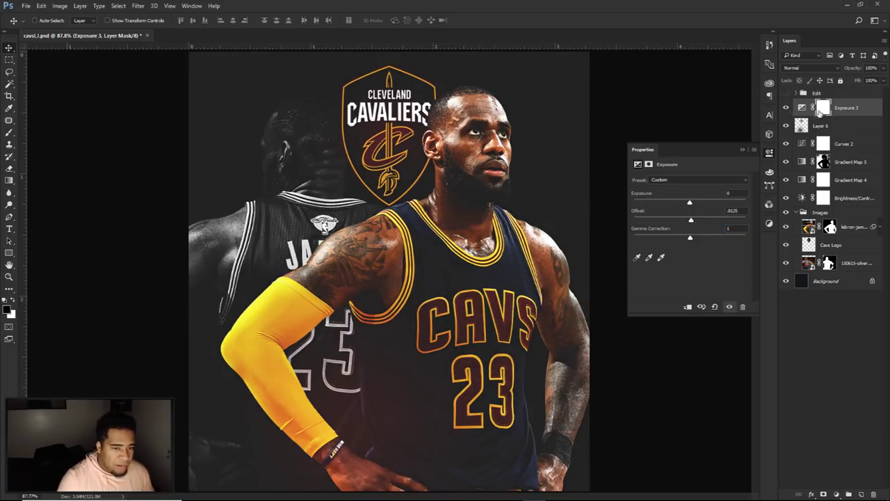
Lower the Exposure adjustment's offset to +0.0098, set gamma correction to 0.85, and compare the poster with and without it
key(Return)
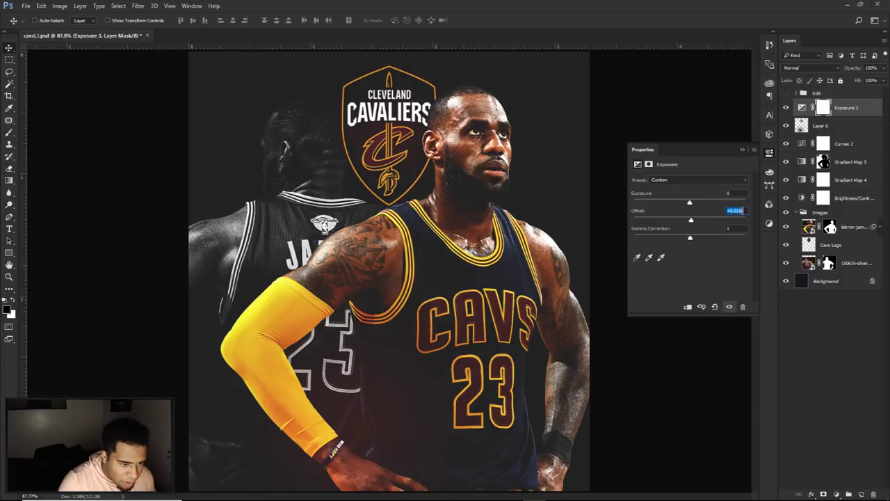
key(Down)
key(Down)
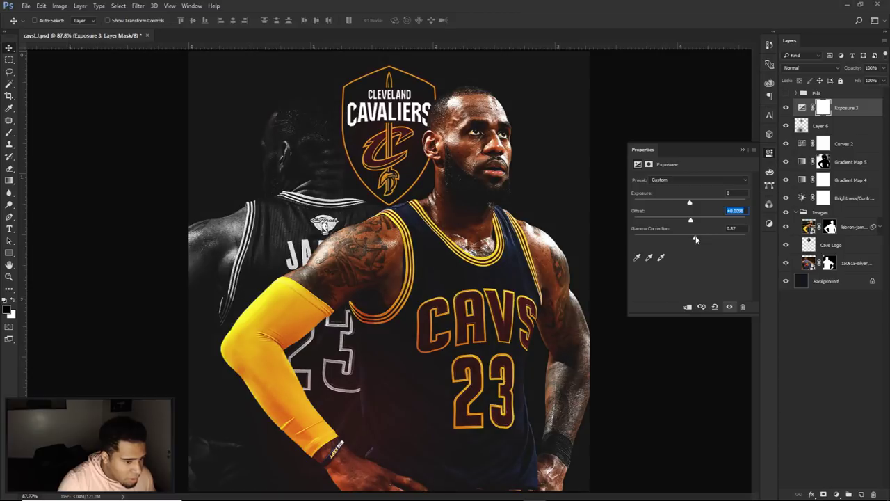
key(Tab)
text(.85)
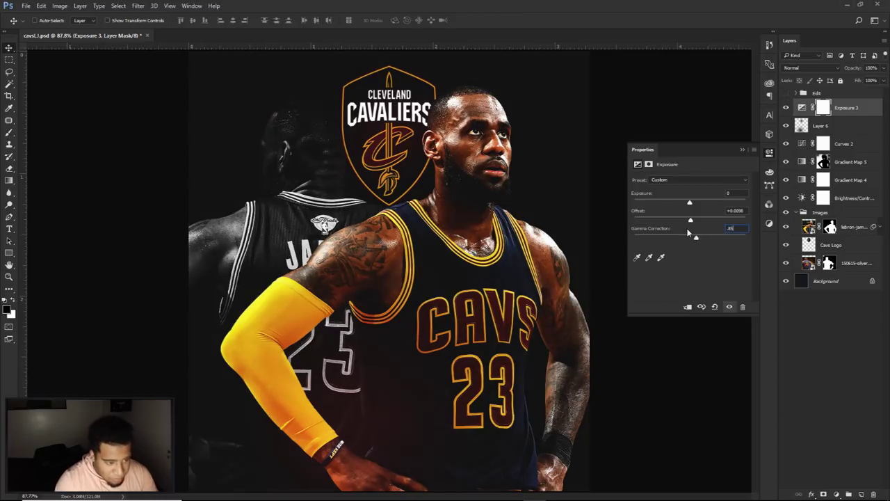
click(787, 108)
click(786, 108)
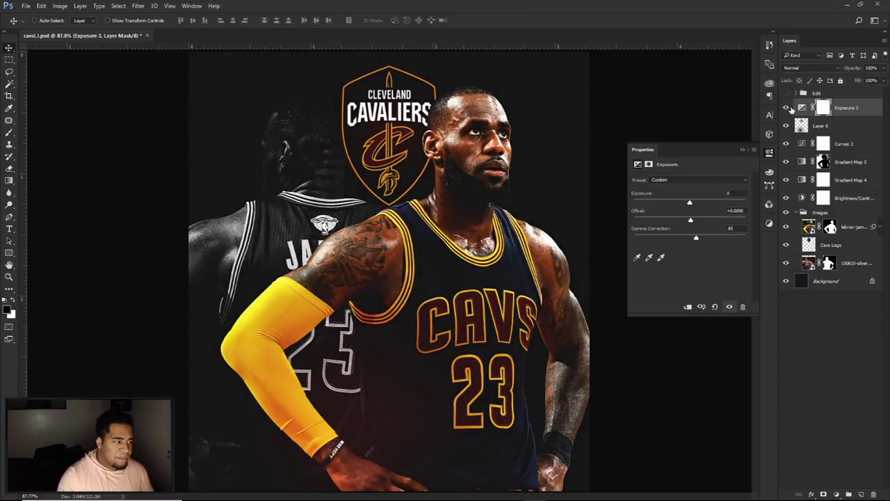
Paint black on the Exposure layer's mask over the front player's torso with a soft brush of about 629 px
click(822, 110)
key(b)
click(769, 152)
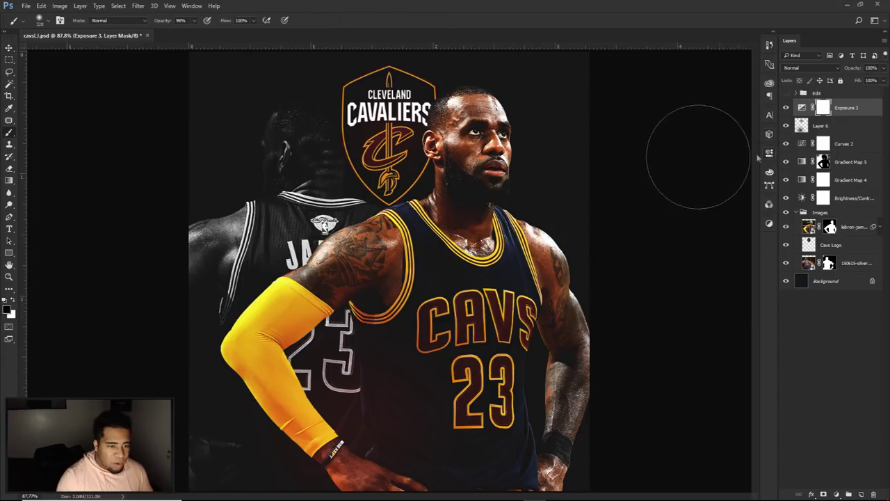
click(371, 404)
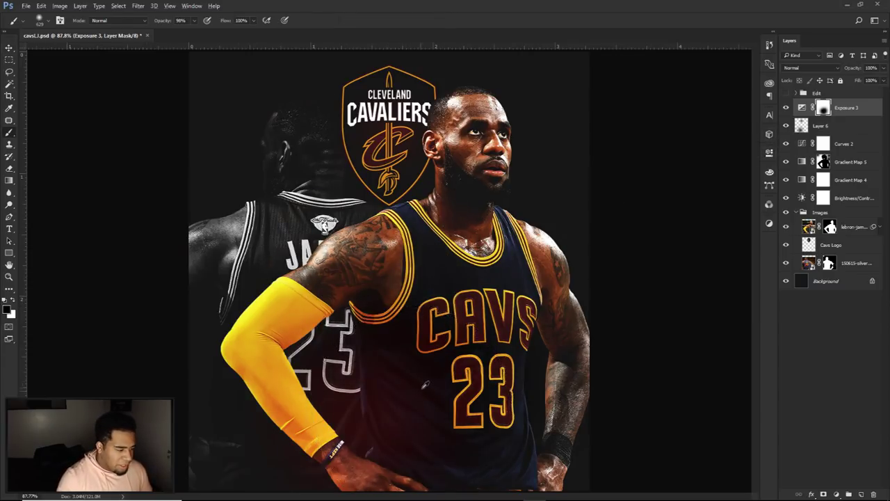
scroll(413, 389, down, 3)
drag(461, 266, 455, 371)
Paint black on the Exposure mask over the poster's upper corners and left side with soft brushes of about 522 and 674 px
alt+right_click(487, 212)
click(530, 95)
click(267, 123)
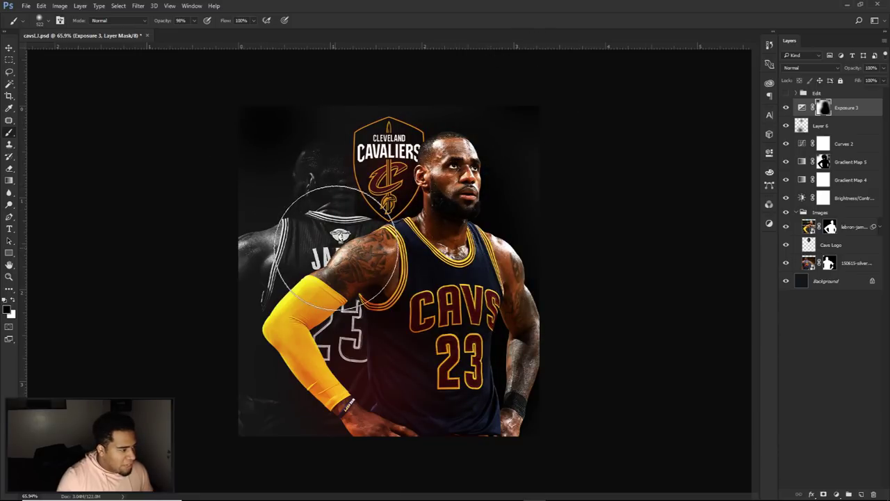
alt+right_click(412, 306)
click(221, 334)
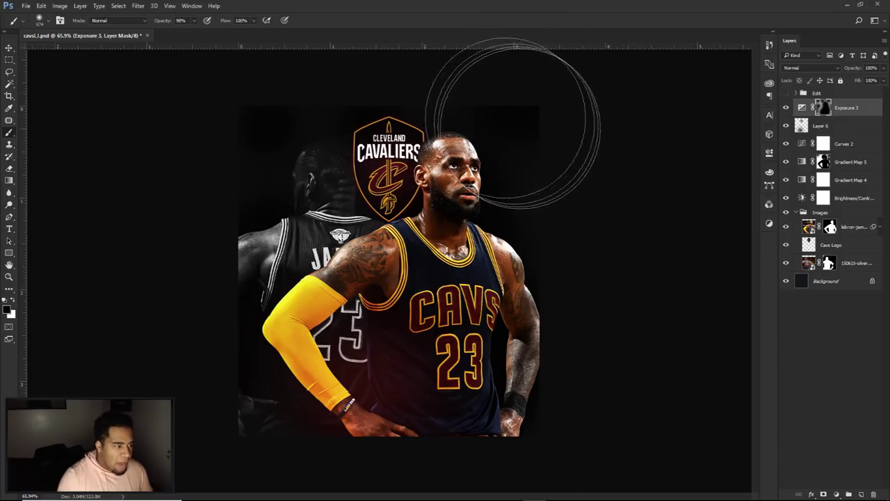
Compare the whole poster with and without the masked Exposure adjustment
click(784, 107)
click(785, 108)
click(786, 108)
click(786, 108)
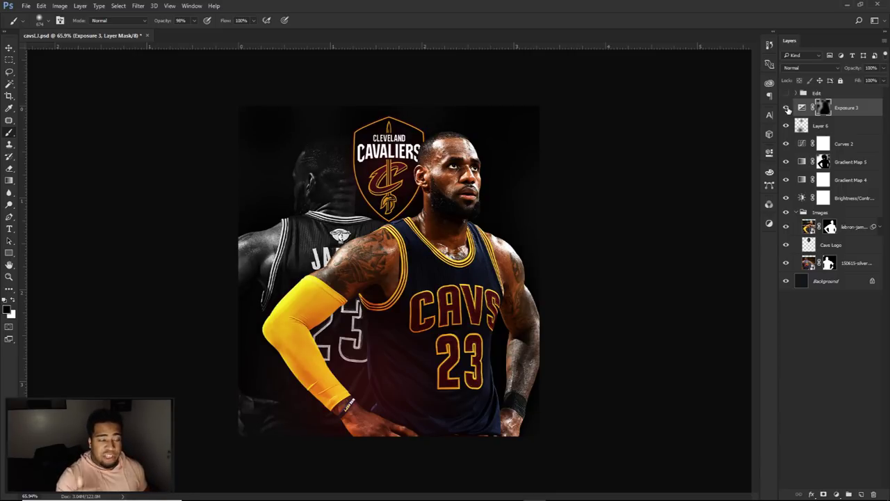
click(787, 109)
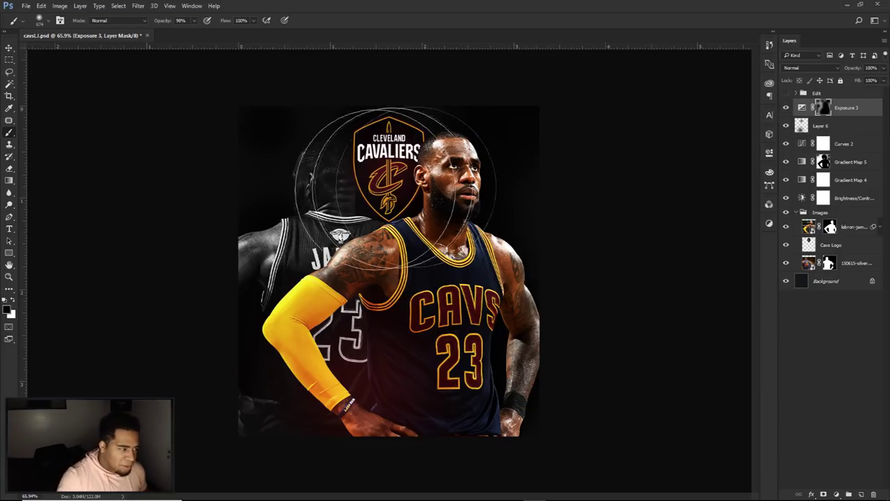
key(v)
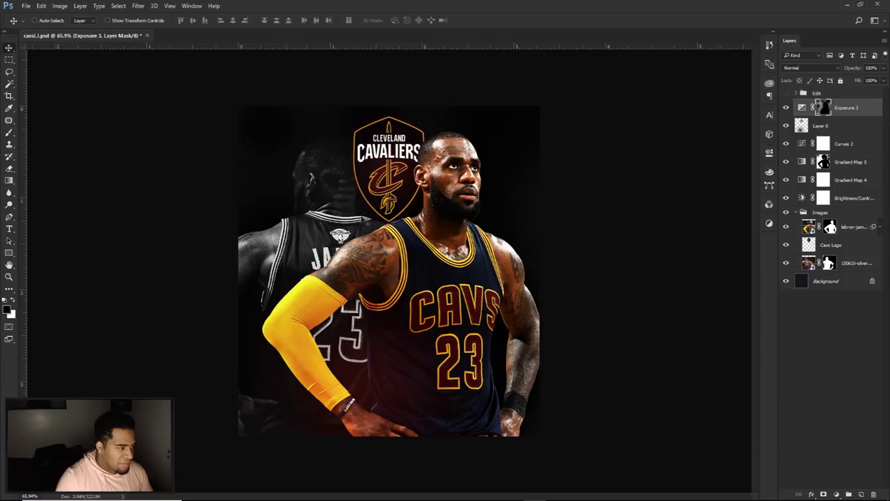
click(786, 109)
click(786, 109)
click(787, 109)
click(786, 108)
click(787, 109)
click(786, 109)
click(787, 109)
click(786, 109)
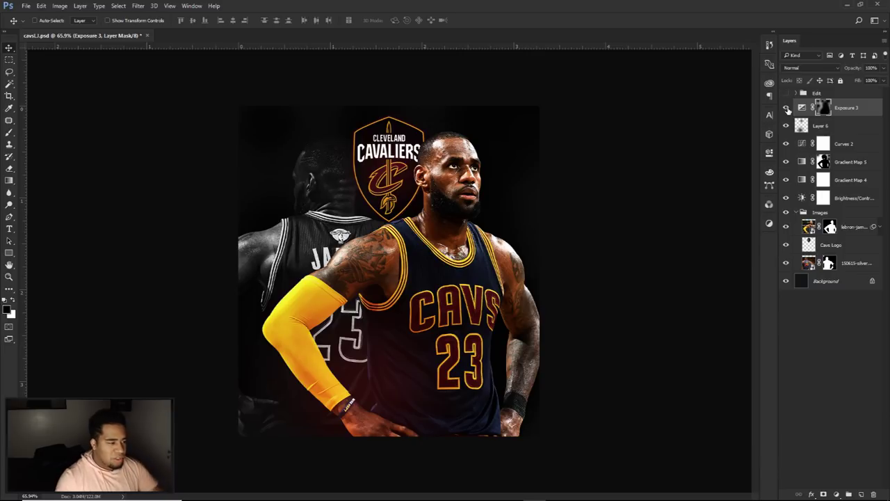
click(787, 110)
click(786, 110)
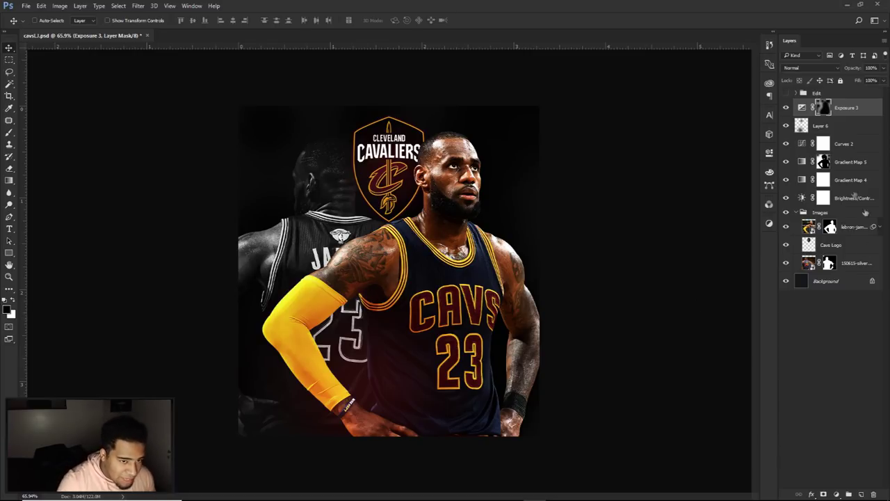
Add a Vibrance adjustment layer above the Exposure layer with vibrance +18 and saturation +11
click(848, 109)
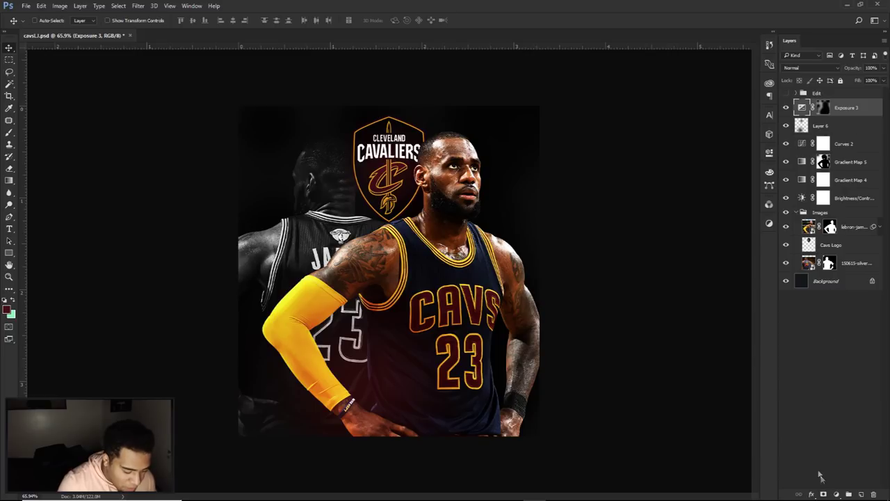
click(835, 494)
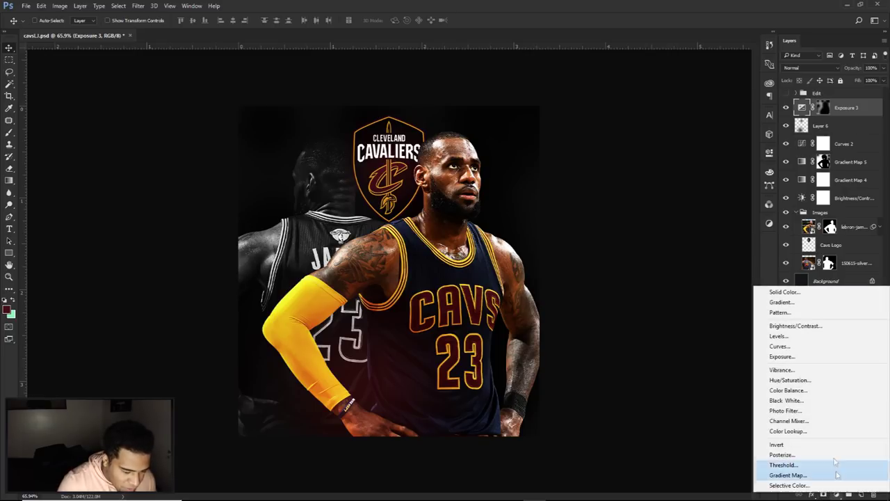
click(790, 370)
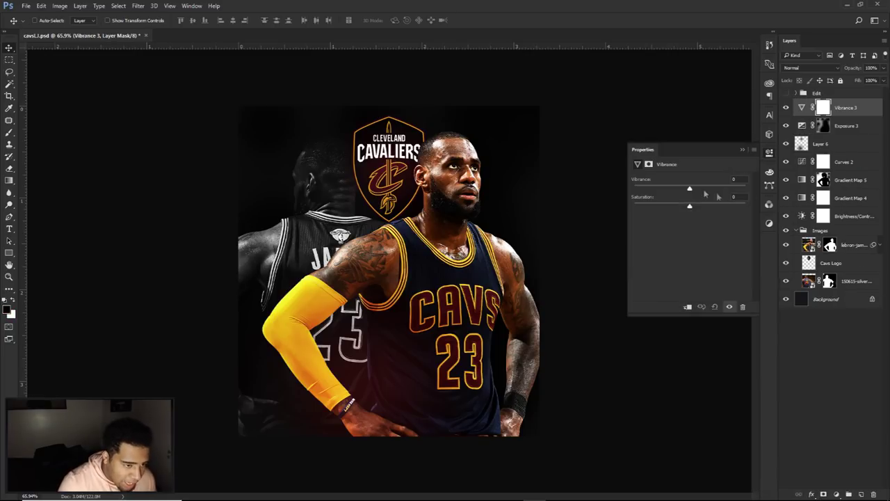
text(18)
key(Return)
text(11)
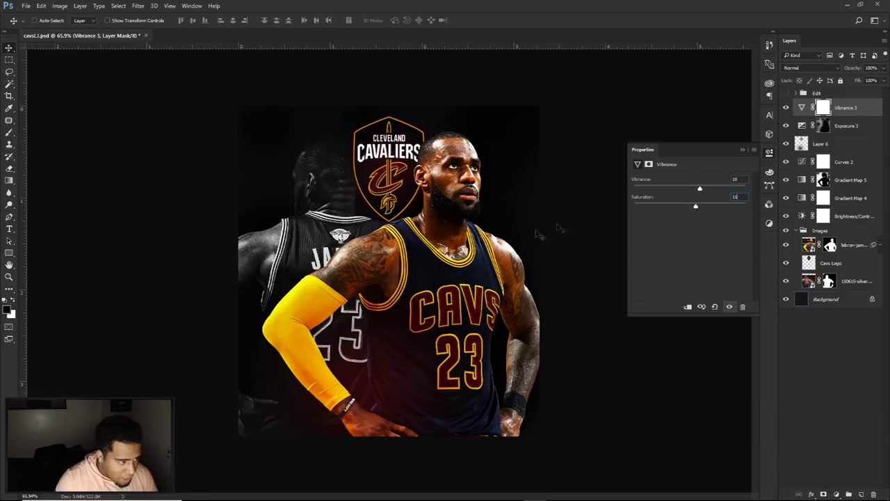
Compare the poster with and without the Vibrance adjustment and examine the overall result
click(785, 108)
click(785, 109)
click(785, 108)
click(785, 108)
click(847, 110)
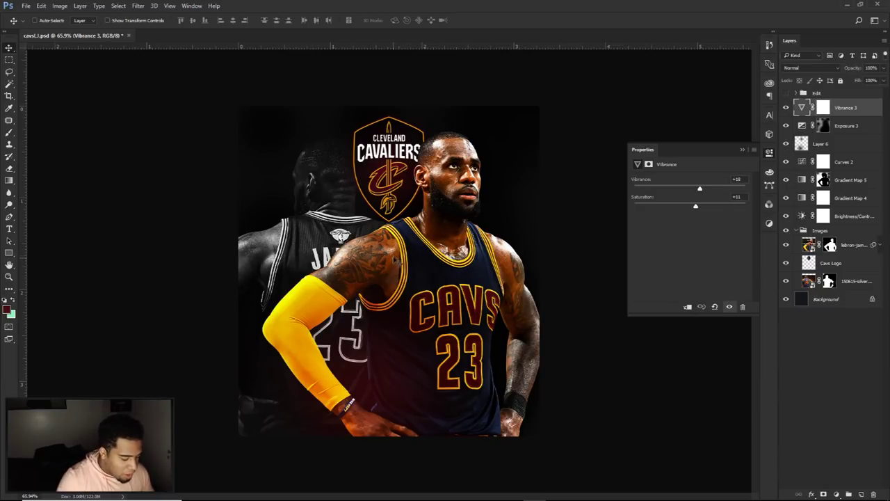
click(770, 154)
scroll(443, 280, down, 2)
scroll(442, 280, up, 3)
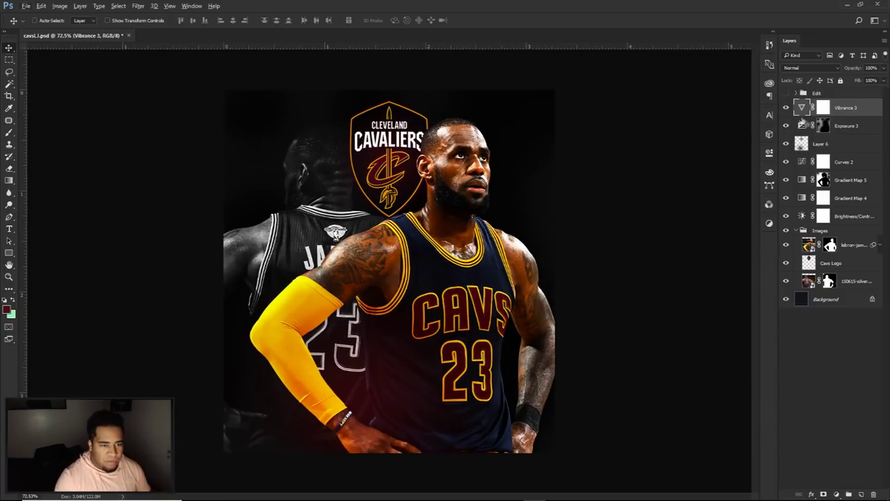
mouse_move(786, 217)
mouse_down()
mouse_move(787, 110)
mouse_move(785, 219)
mouse_up()
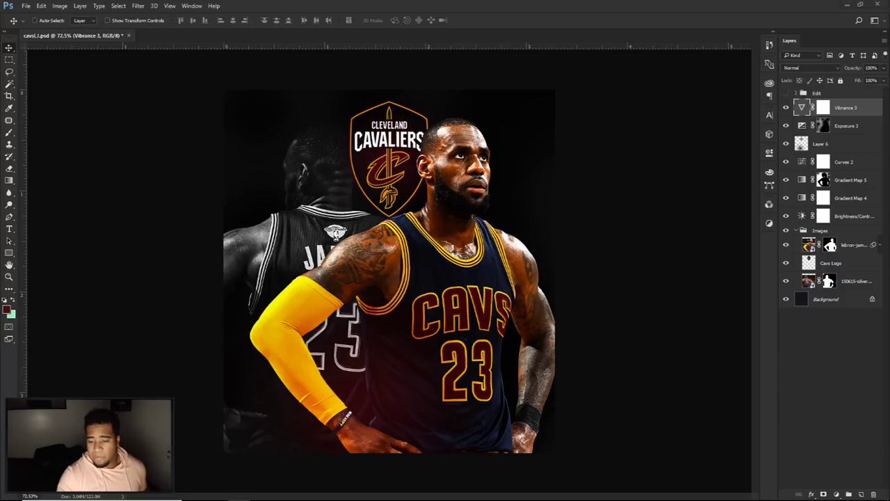
Place the Transparent_Large_Smoke_PNG_Clipart image as the top layer, rotate it counterclockwise and move it over the poster's lower-left corner
drag(720, 192, 439, 241)
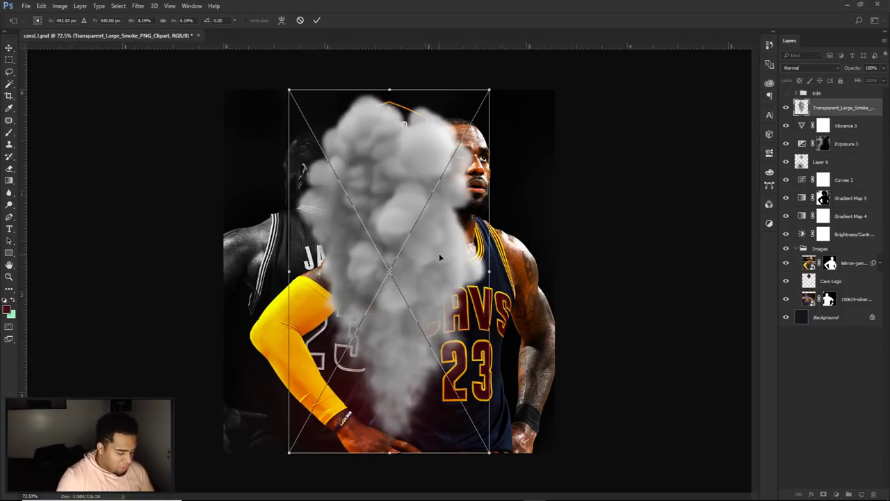
key(Return)
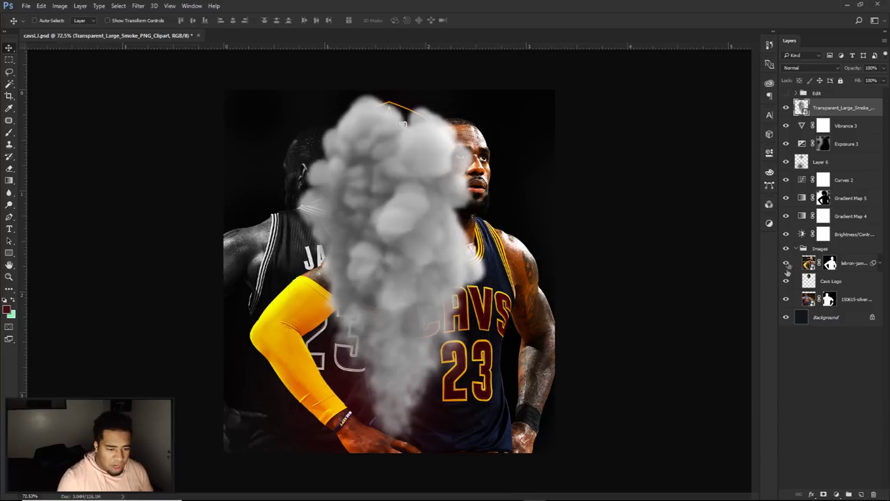
key(ctrl+t)
drag(490, 76, 363, 97)
key(Return)
drag(409, 260, 304, 401)
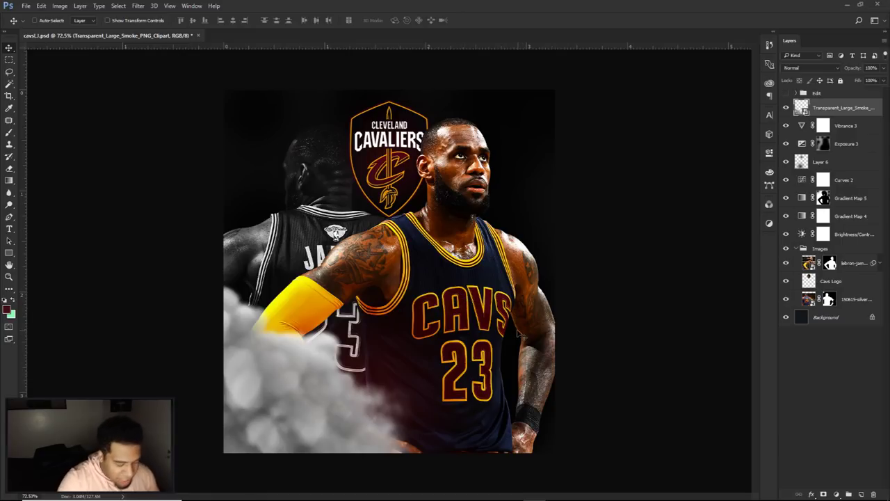
Reposition and transform the smoke so it fills the poster's lower-left corner
drag(436, 387, 425, 320)
key(ctrl+t)
drag(514, 402, 467, 404)
key(Return)
key(Return)
Rasterize the smoke layer and erase the smoke covering the front player's arm with a large soft eraser
key(e)
click(596, 221)
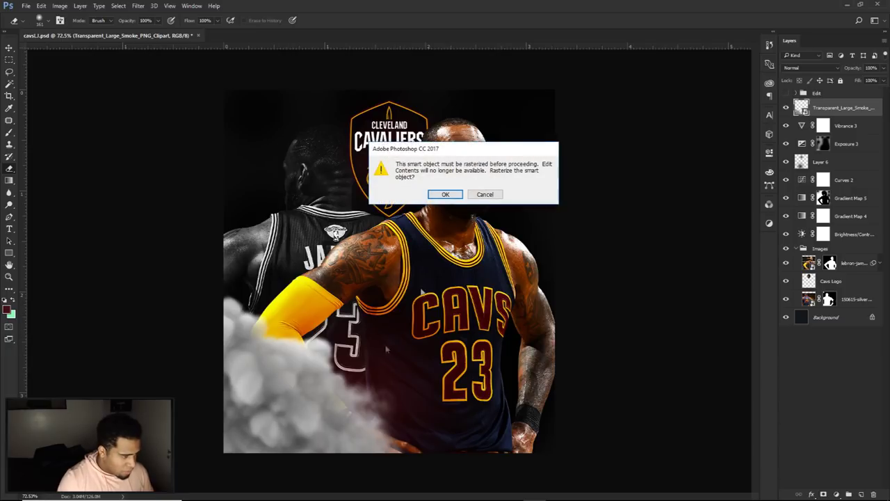
click(445, 192)
alt+right_click(438, 376)
mouse_move(425, 379)
mouse_down()
mouse_move(354, 313)
mouse_move(257, 332)
mouse_up()
alt+right_click(396, 392)
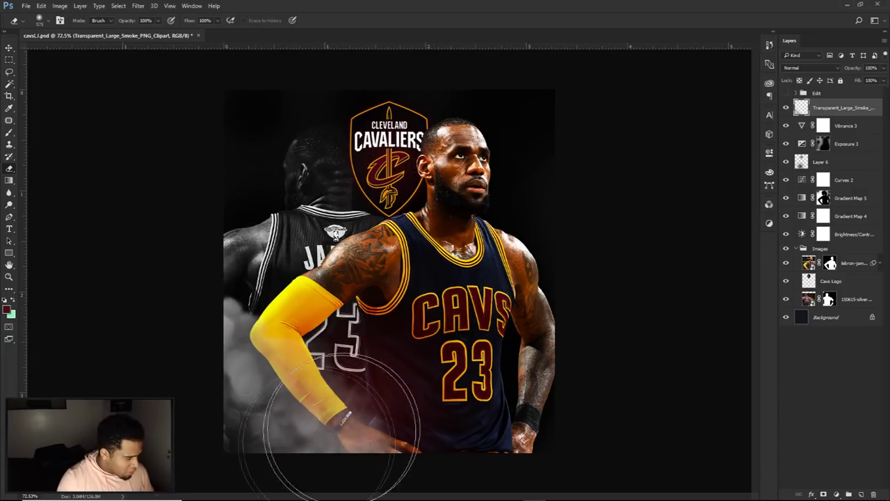
Duplicate the smoke, rotate the copy and place it across the poster's lower-right corner
key(v)
drag(310, 393, 469, 431)
key(ctrl+t)
drag(579, 327, 435, 489)
drag(459, 461, 478, 423)
key(Return)
Duplicate the smoke again, rotate the copy beside the rear player in the poster's upper-left area and soften it with the eraser
drag(514, 438, 405, 132)
key(ctrl+t)
drag(454, 264, 510, 95)
drag(300, 121, 245, 233)
key(Return)
key(e)
mouse_move(377, 119)
mouse_down()
mouse_move(353, 115)
mouse_move(371, 146)
mouse_move(391, 243)
mouse_move(436, 250)
mouse_up()
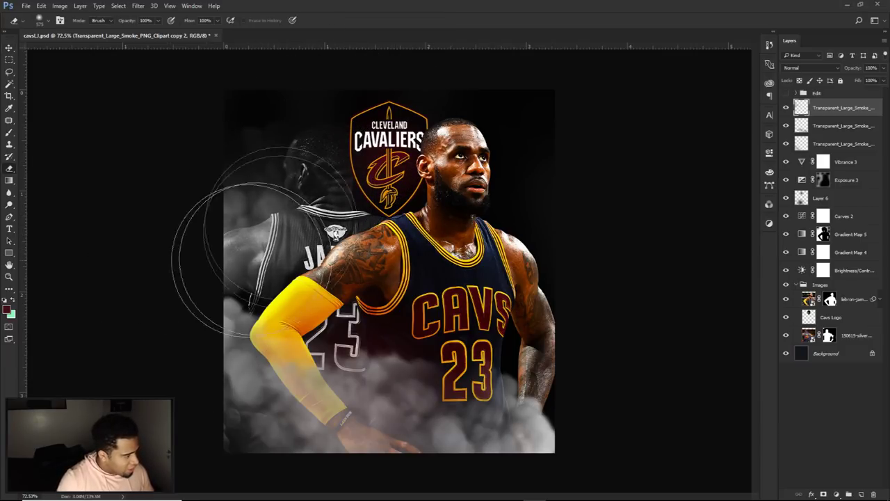
Create a third smoke copy and transform it to fit the poster's upper-right area behind the front player
key(v)
mouse_move(278, 285)
mouse_down()
mouse_move(441, 213)
mouse_move(515, 194)
mouse_up()
key(ctrl+t)
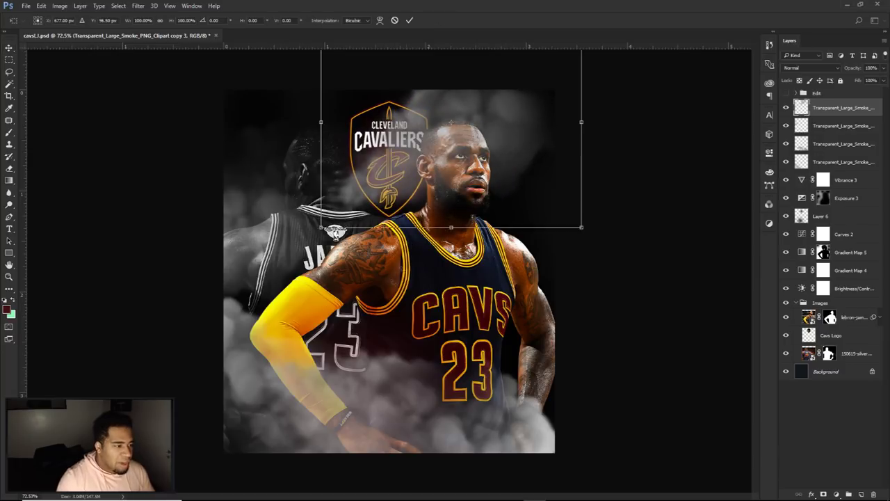
drag(507, 240, 405, 243)
drag(470, 149, 513, 148)
key(Return)
Erase the third copy's smoke from the front player's face and the Cavaliers logo with a soft eraser
key(e)
mouse_move(566, 175)
mouse_down()
mouse_move(519, 145)
mouse_move(468, 222)
mouse_move(452, 163)
mouse_up()
key(ctrl+z)
alt+right_click(423, 215)
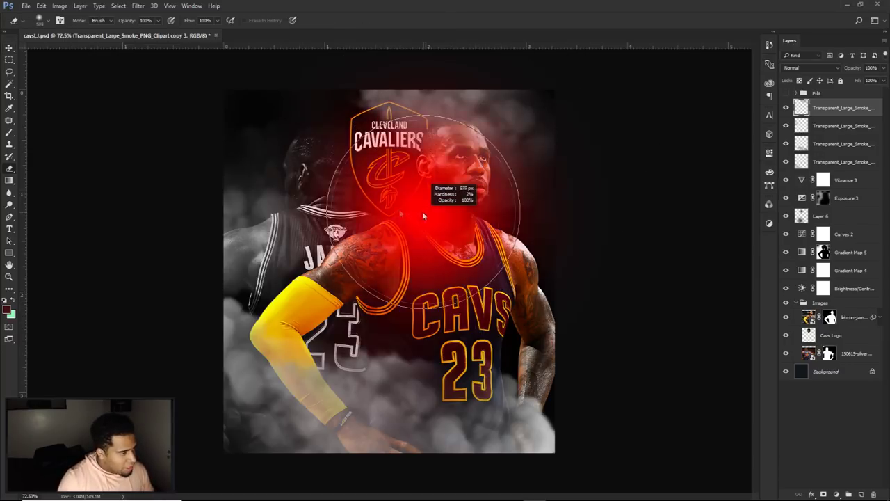
click(478, 324)
key(v)
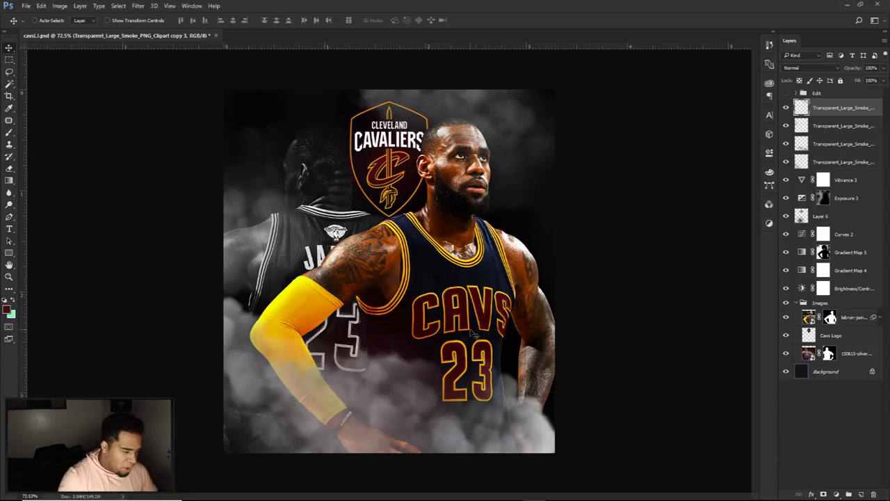
Group the four smoke layers into one layer group
shift+click(846, 162)
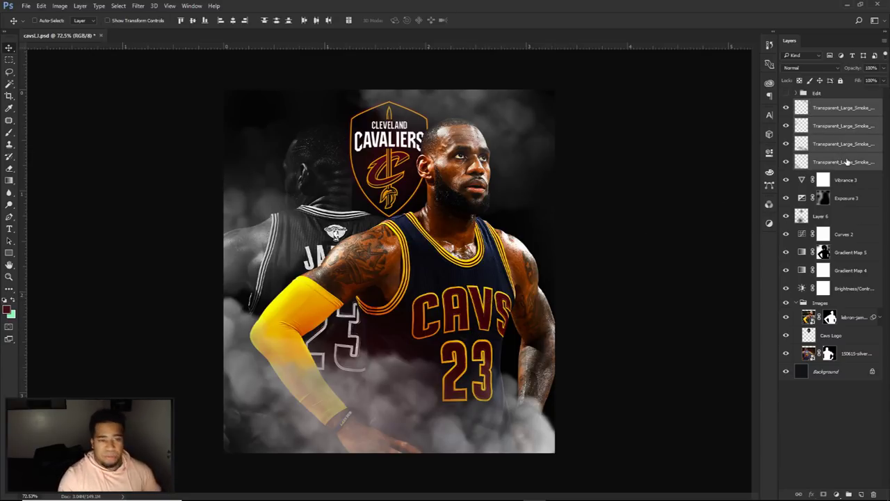
key(ctrl+g)
double_click(822, 103)
click(798, 103)
click(798, 104)
Add an Exposure adjustment layer clipped to the smoke group
click(845, 119)
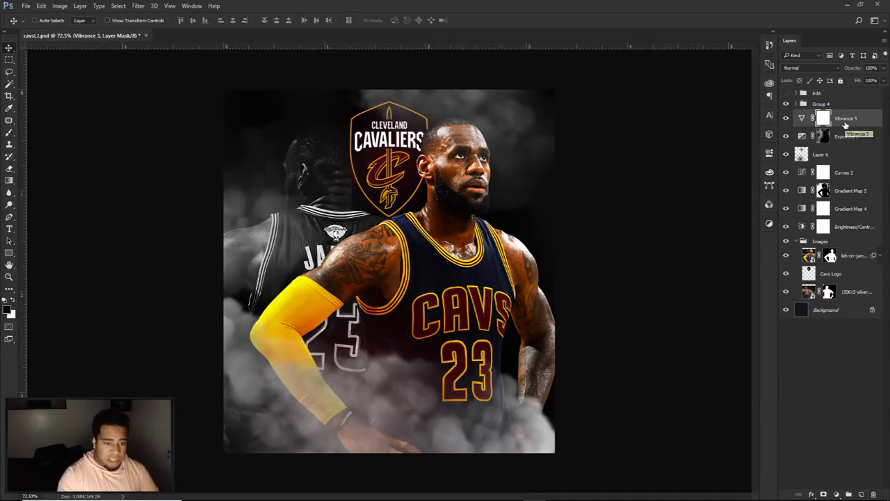
shift+click(844, 229)
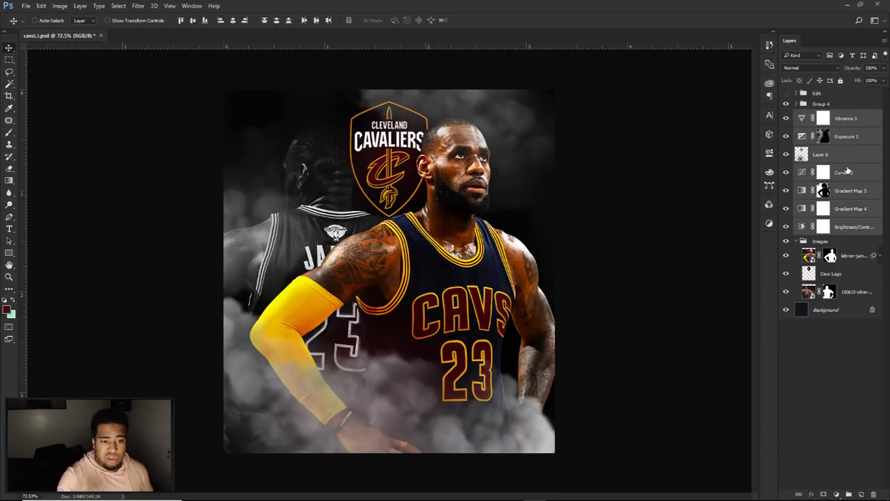
click(802, 98)
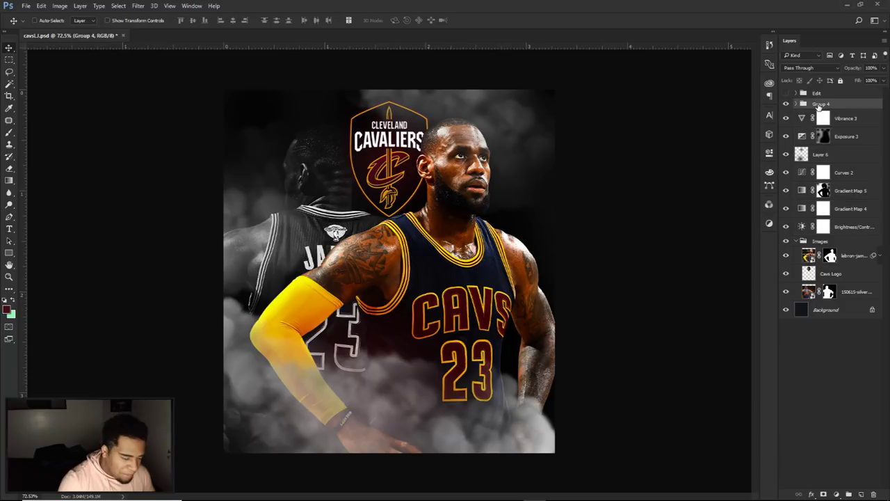
click(836, 494)
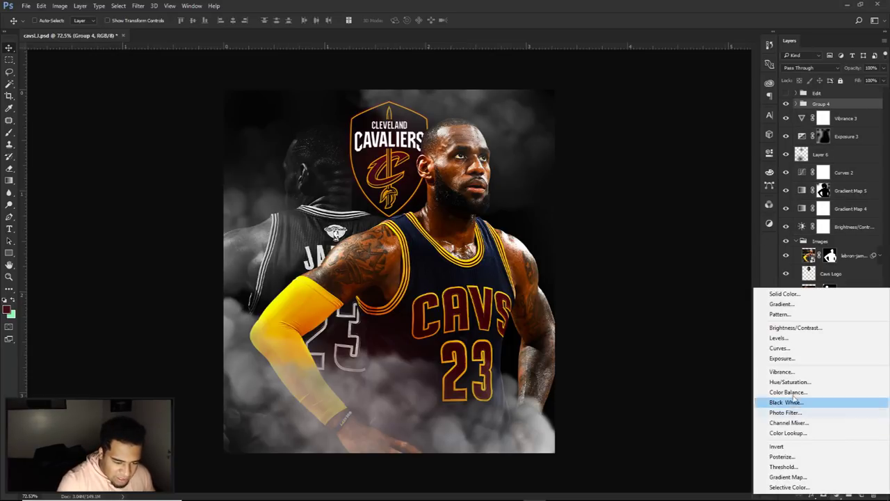
click(784, 358)
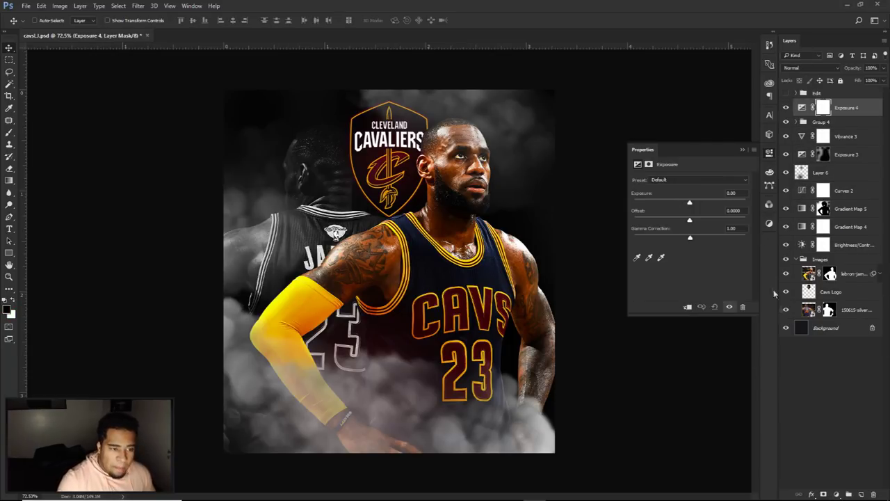
right_click(849, 111)
click(770, 247)
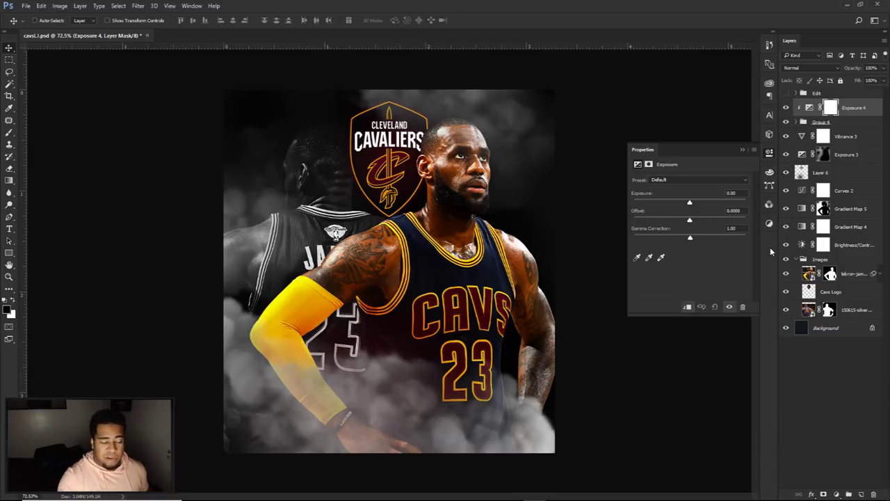
Try moving the upper-right smoke copy down across the front player's face
click(785, 121)
click(796, 122)
click(786, 123)
drag(508, 146, 467, 251)
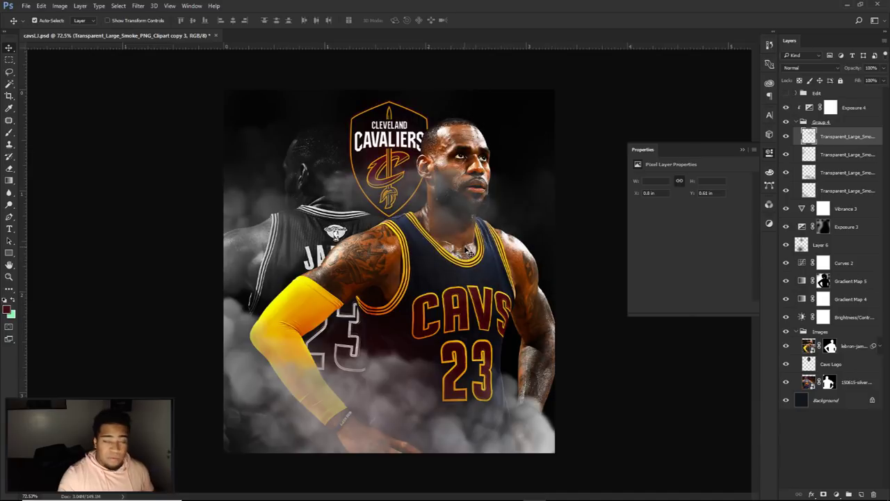
key(ctrl+z)
click(769, 152)
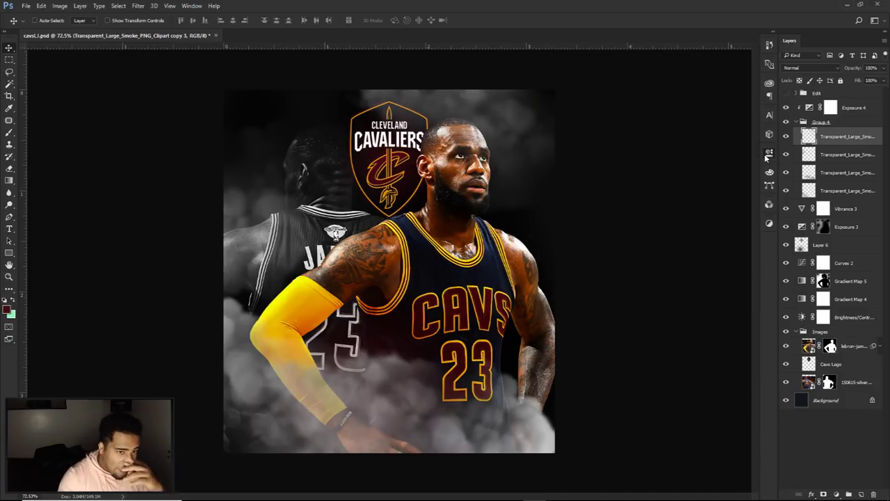
Set the smoke's clipped Exposure adjustment to exposure 1.05, offset -0.0333 and gamma correction 0.56
click(812, 108)
double_click(810, 108)
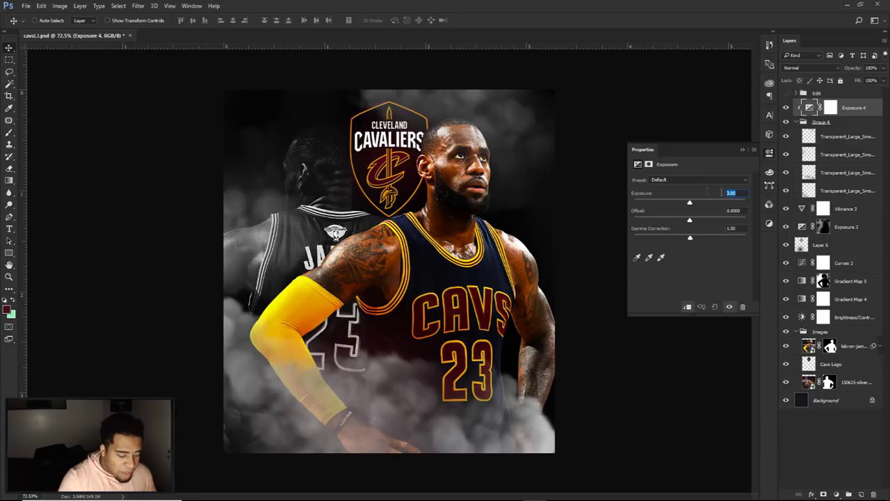
drag(690, 195, 715, 203)
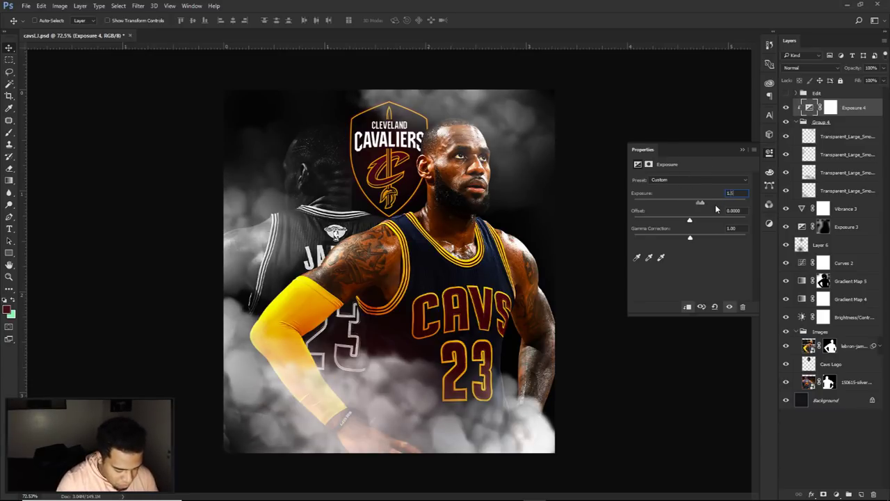
text(1.05)
drag(719, 211, 678, 220)
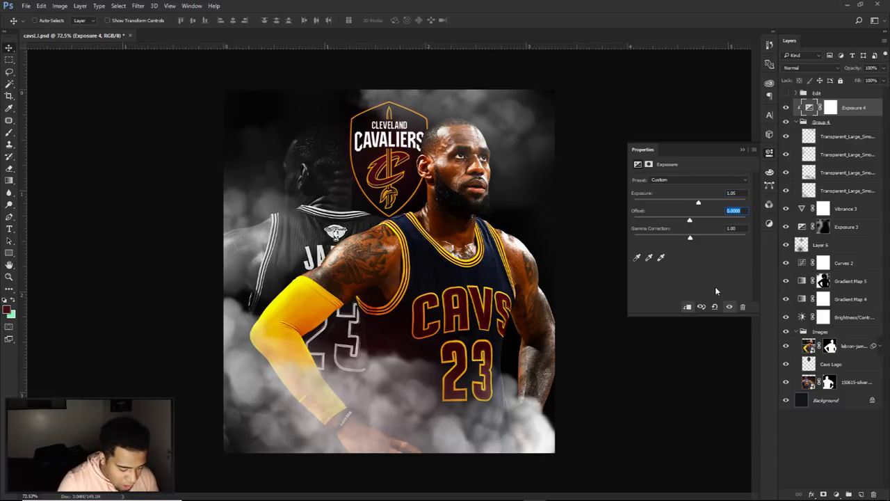
key(BackSpace)
text(.0333)
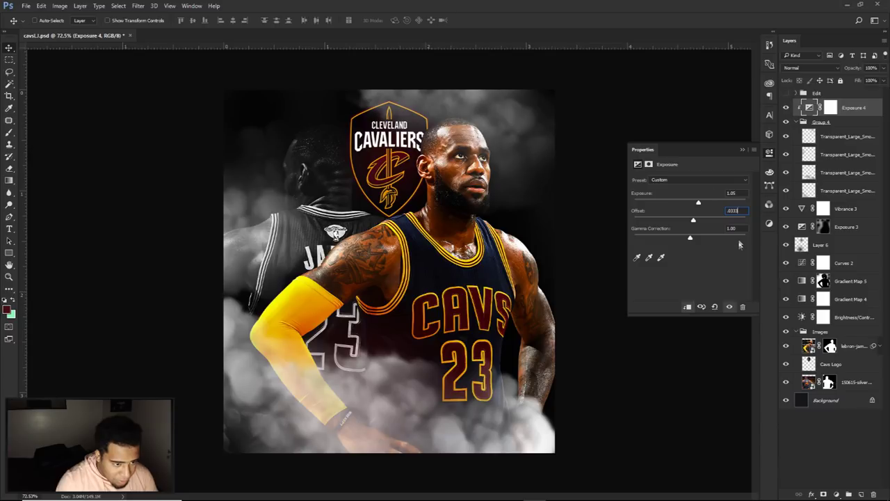
click(739, 228)
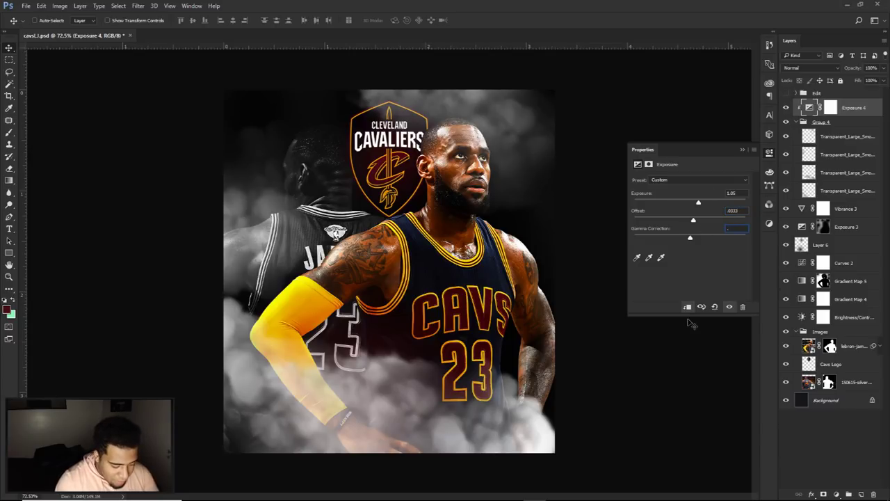
text(.56)
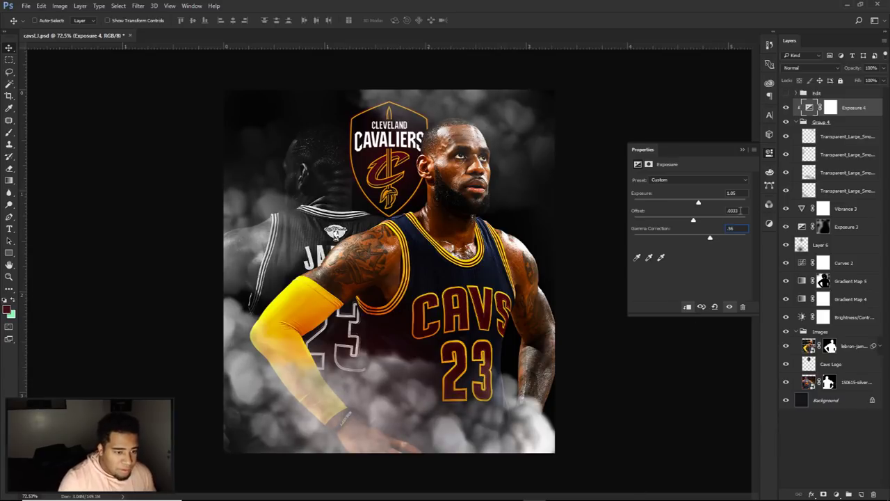
mouse_move(694, 222)
mouse_down()
mouse_move(667, 222)
mouse_move(687, 225)
mouse_up()
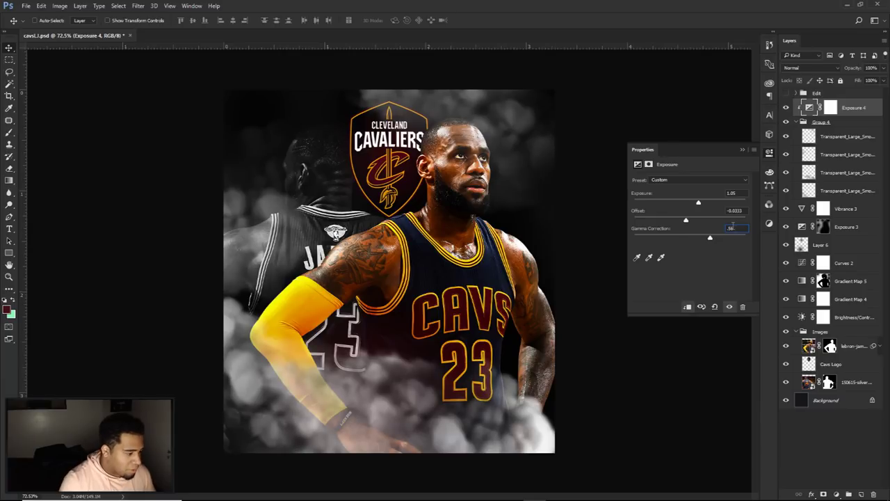
Compare the smoke with and without the clipped Exposure adjustment
click(785, 108)
click(785, 108)
click(785, 108)
click(786, 108)
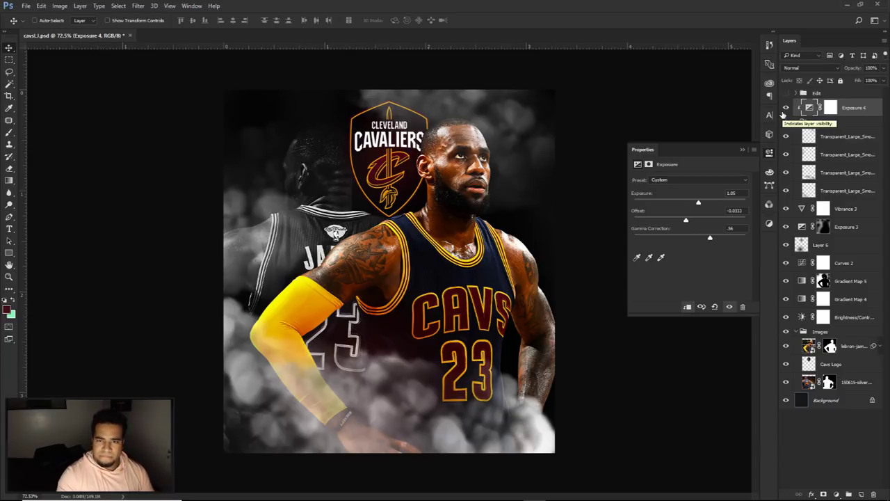
click(784, 112)
click(784, 111)
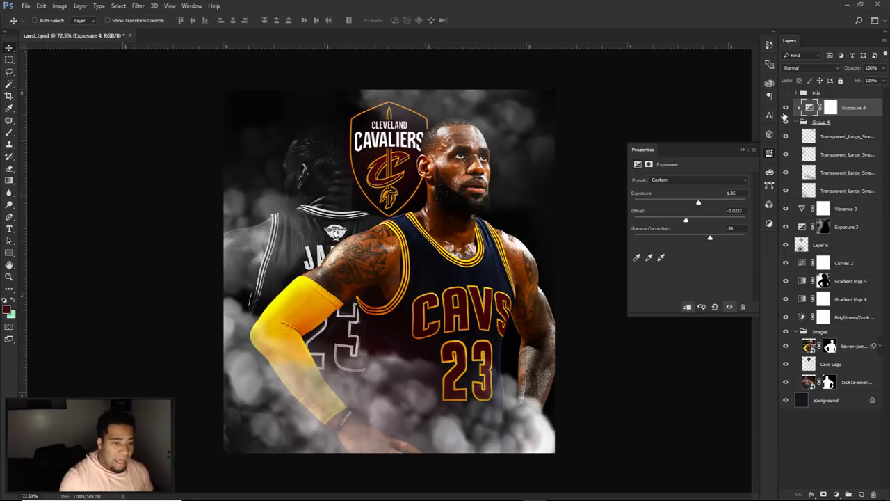
Fade the upper-right smoke on the topmost smoke layer with a large soft eraser
click(797, 138)
click(769, 152)
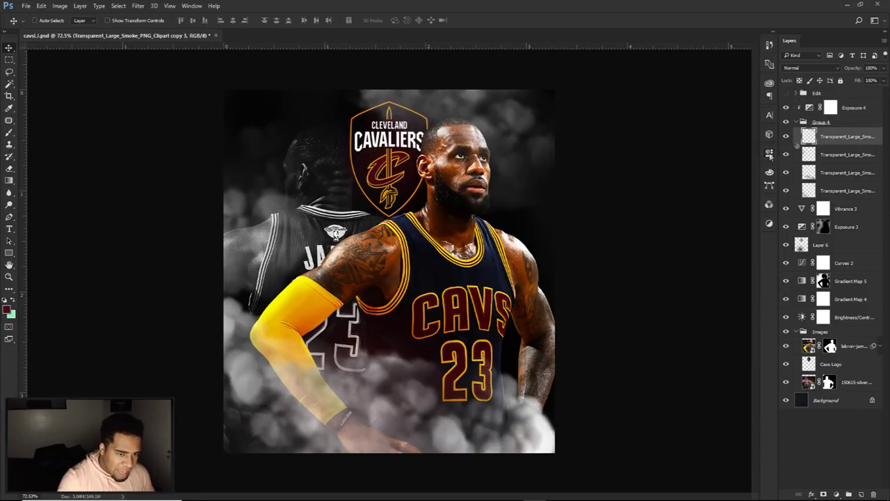
key(e)
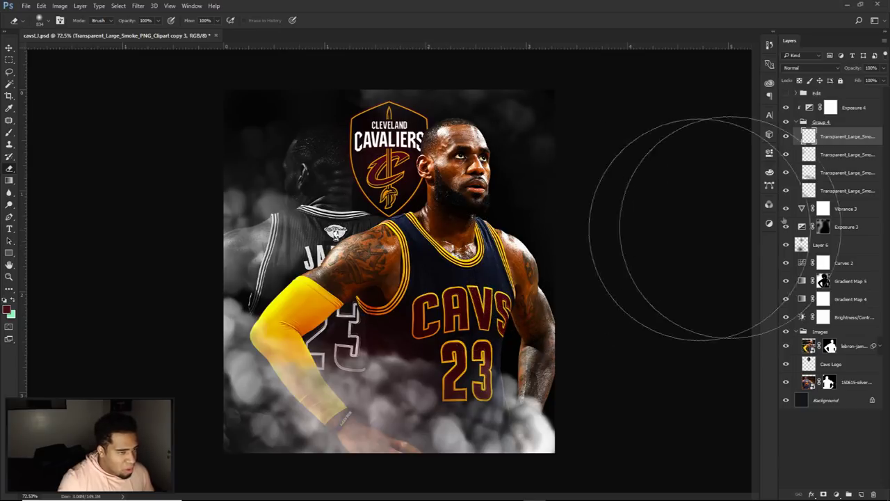
key(alt+bracketleft)
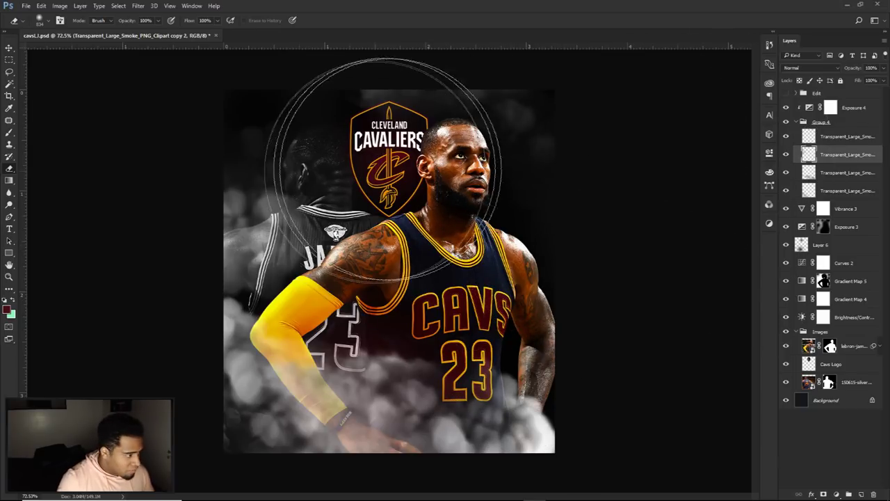
Erase the lower-right smoke copy over the front player's jersey and hand, reducing the eraser size for the bottom edge
key(alt+bracketleft)
drag(506, 333, 460, 322)
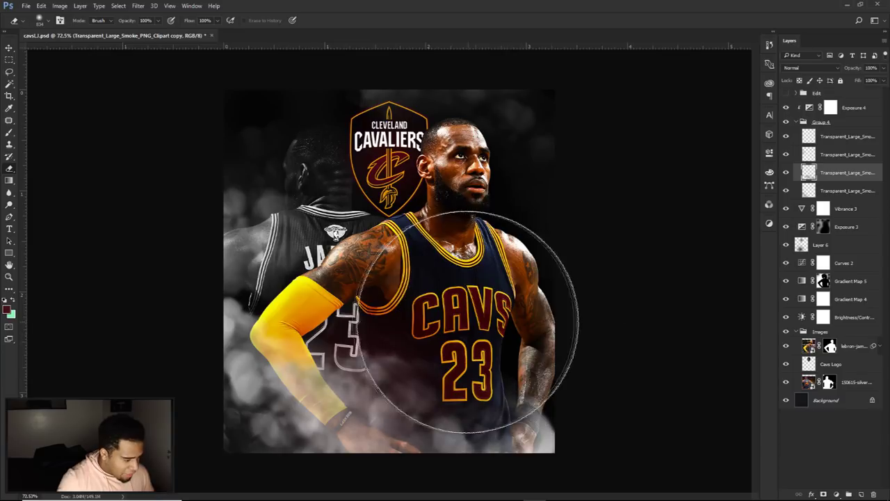
key(bracketleft)
key(bracketleft)
key(bracketleft)
scroll(481, 343, down, 3)
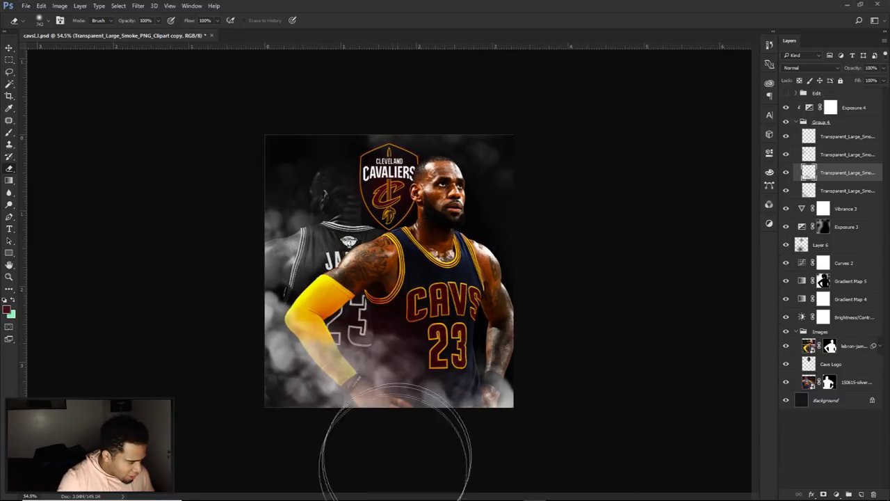
Thin out the remaining smoke along the poster's bottom on the original smoke layer and its first copy
click(847, 189)
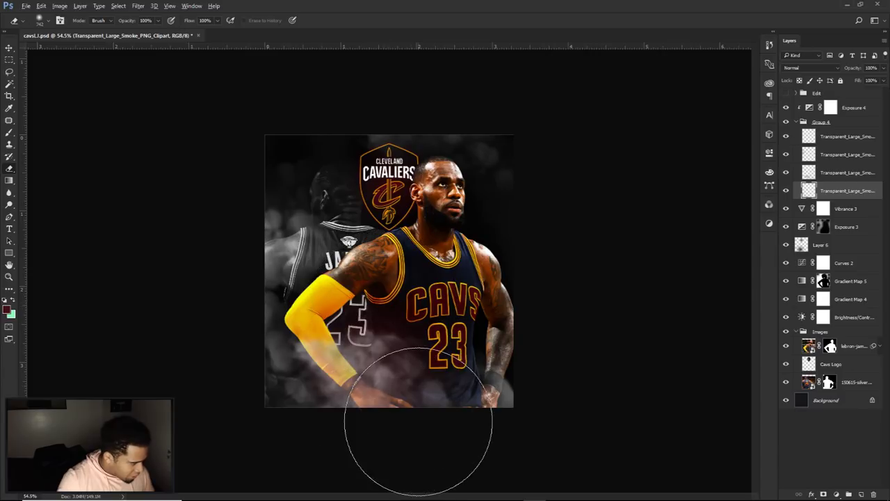
scroll(417, 431, up, 1)
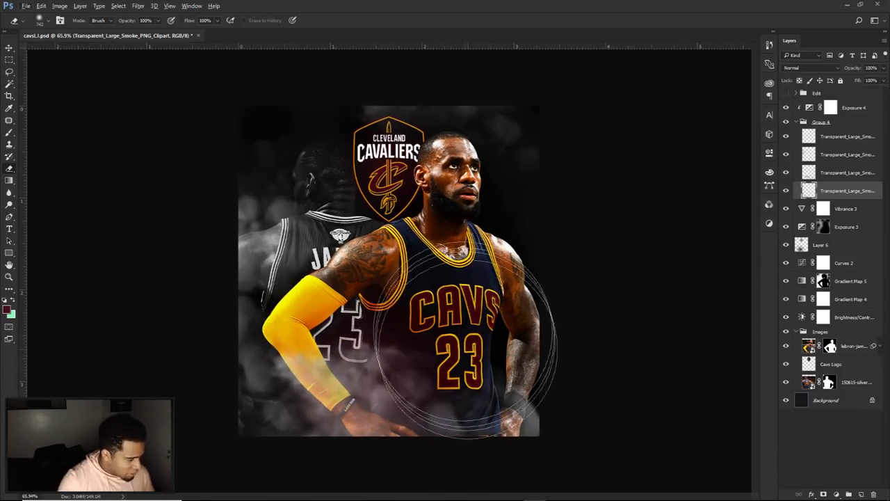
click(838, 173)
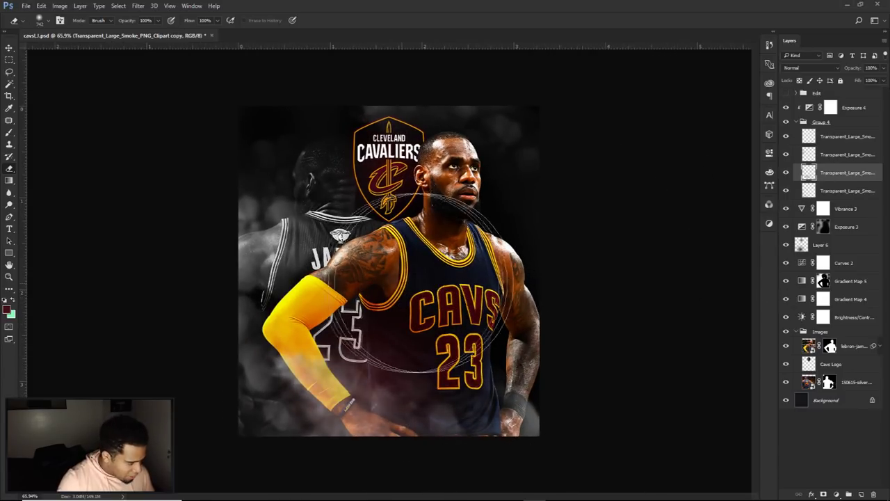
scroll(439, 290, up, 1)
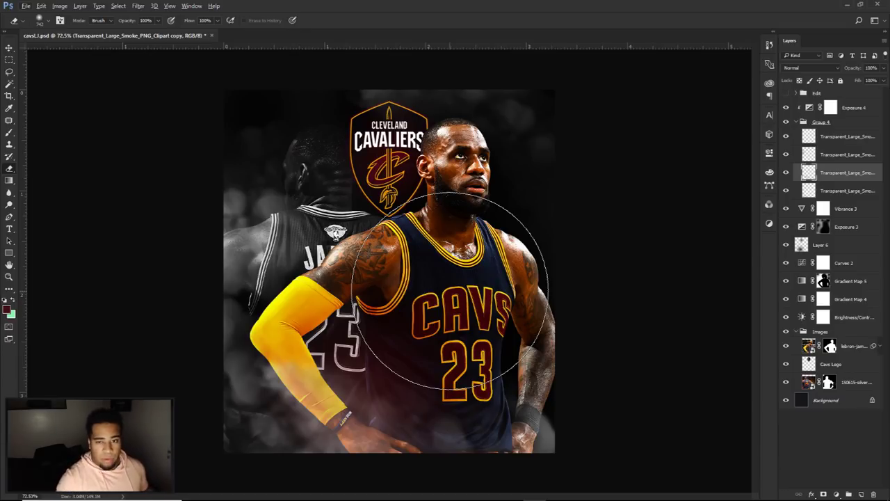
Add a Vibrance adjustment layer above the clipped Exposure 4 with vibrance 13 and saturation -54
key(v)
key(alt+v)
key(Escape)
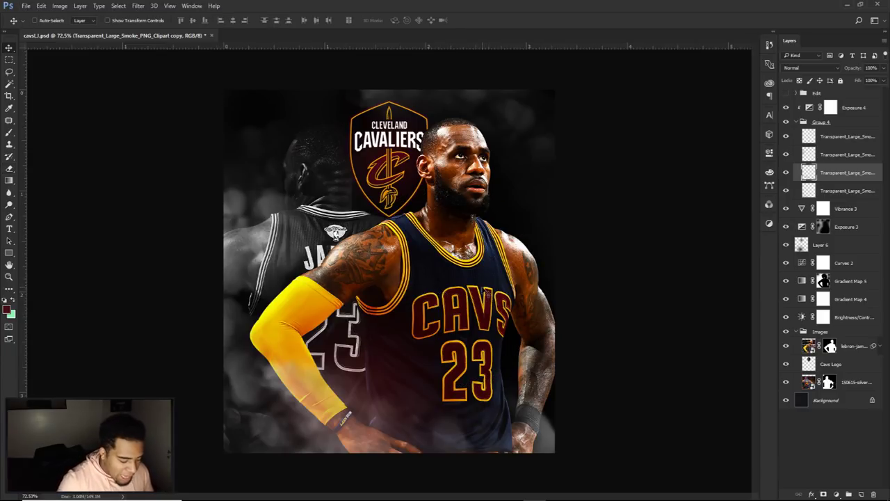
click(838, 137)
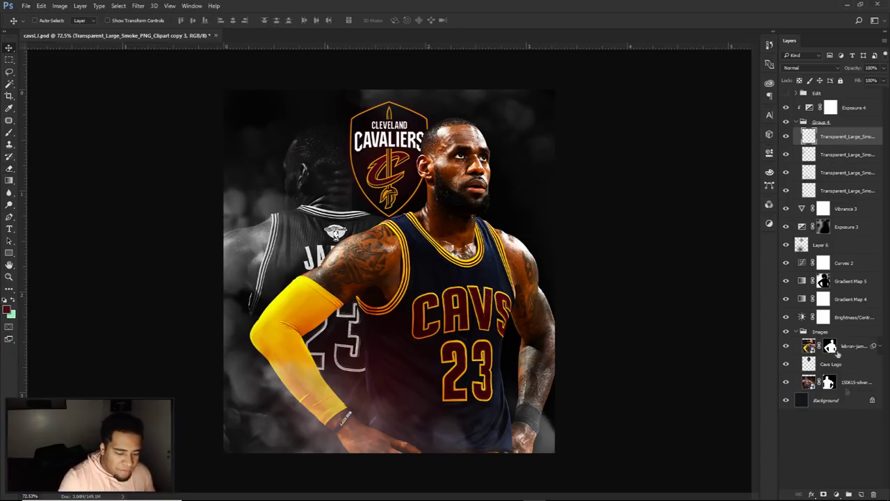
click(837, 493)
click(786, 372)
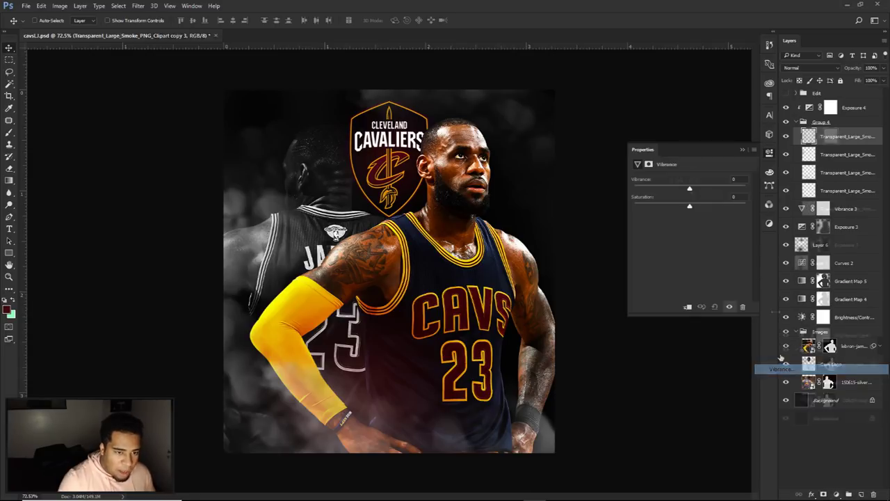
drag(860, 139, 845, 104)
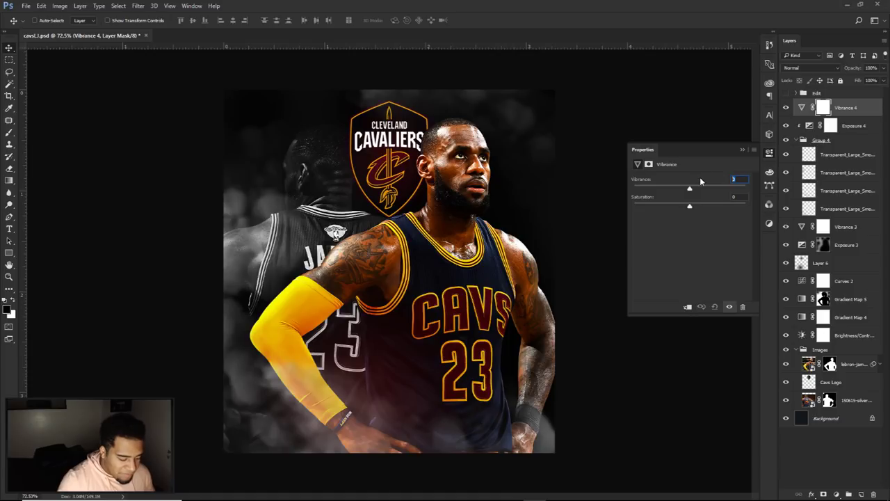
text(13)
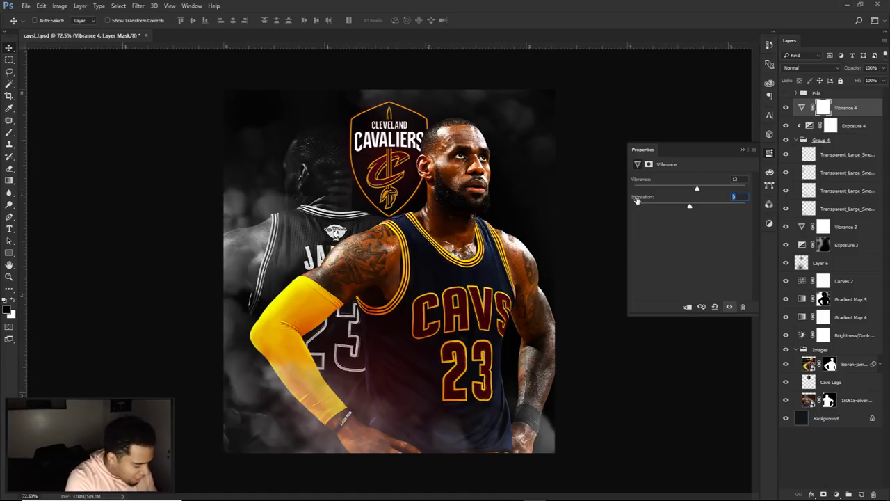
text(-54)
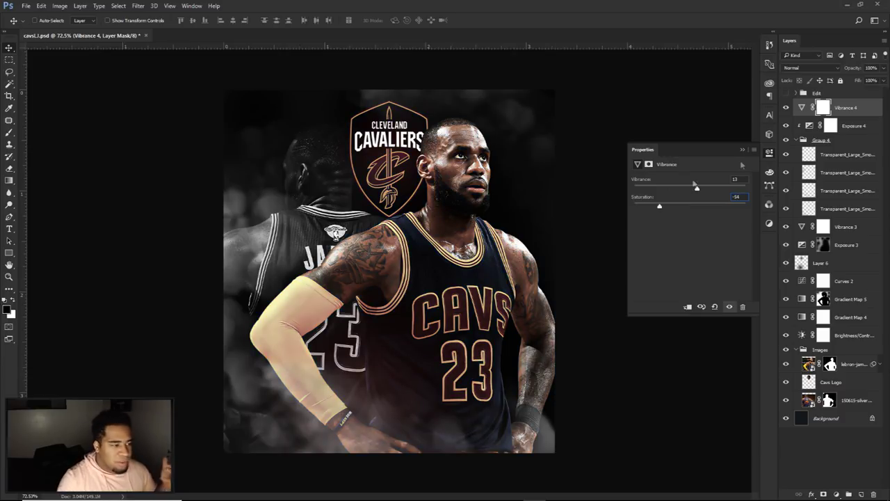
Compare the poster with and without Vibrance 4, also with the gradient maps and lower Brightness/Contrast hidden
click(786, 107)
click(786, 108)
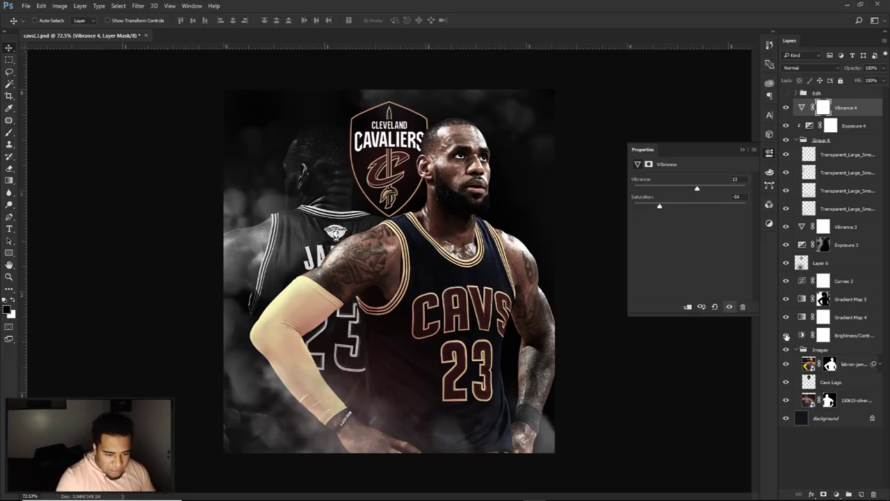
drag(787, 318, 787, 300)
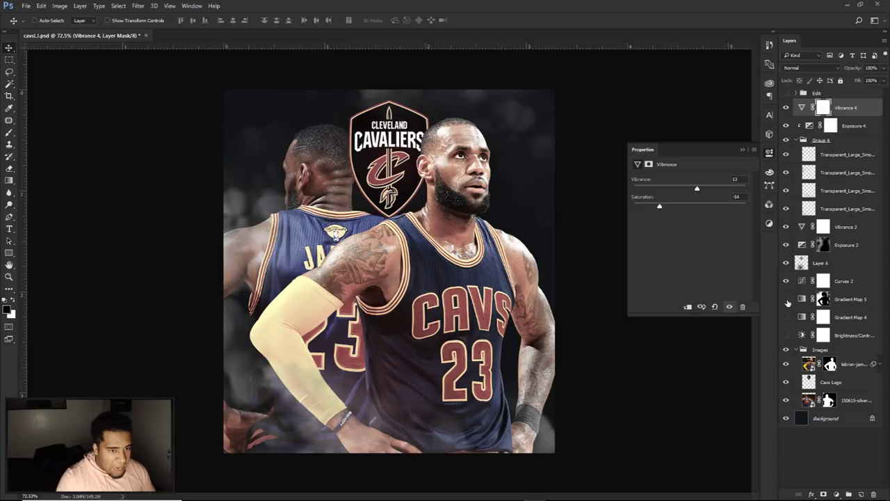
click(786, 108)
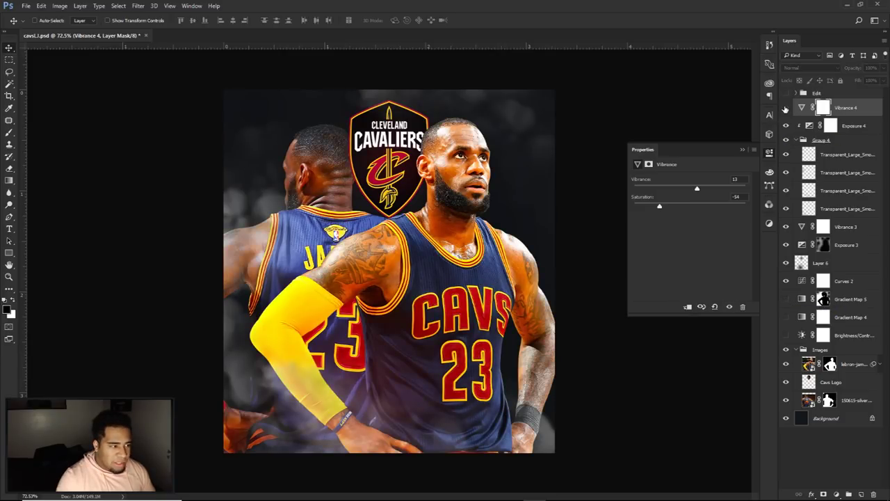
click(786, 108)
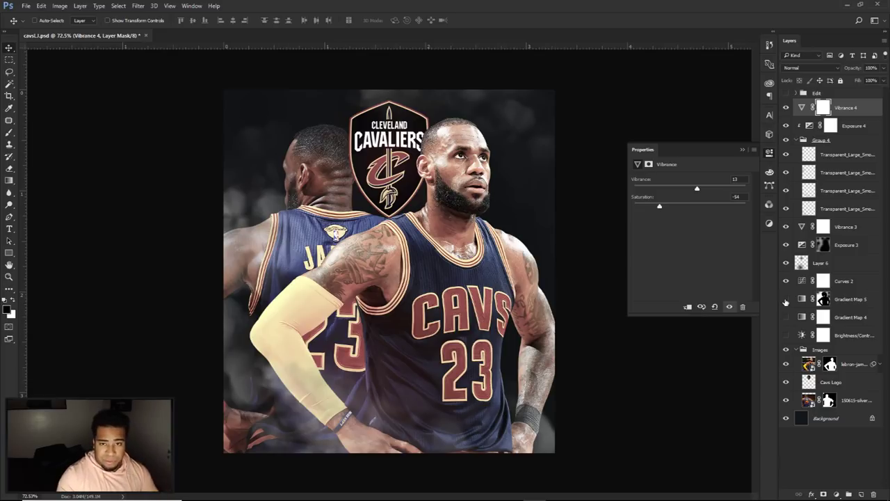
drag(786, 317, 784, 337)
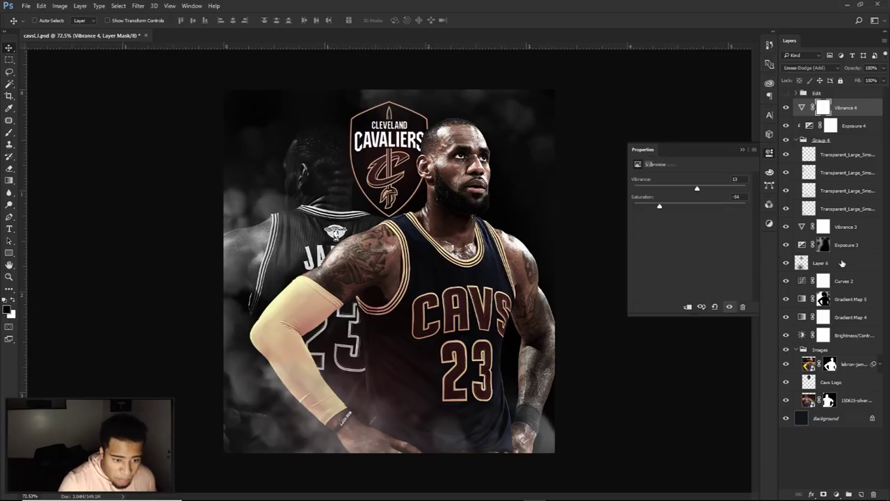
Set the opacity of the Linear Dodge glow on Layer 6 to 80%
click(840, 263)
click(883, 69)
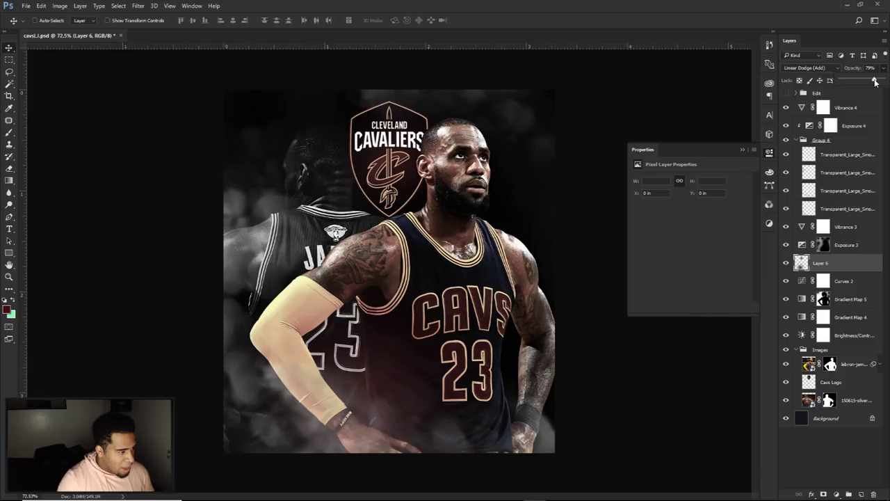
click(770, 153)
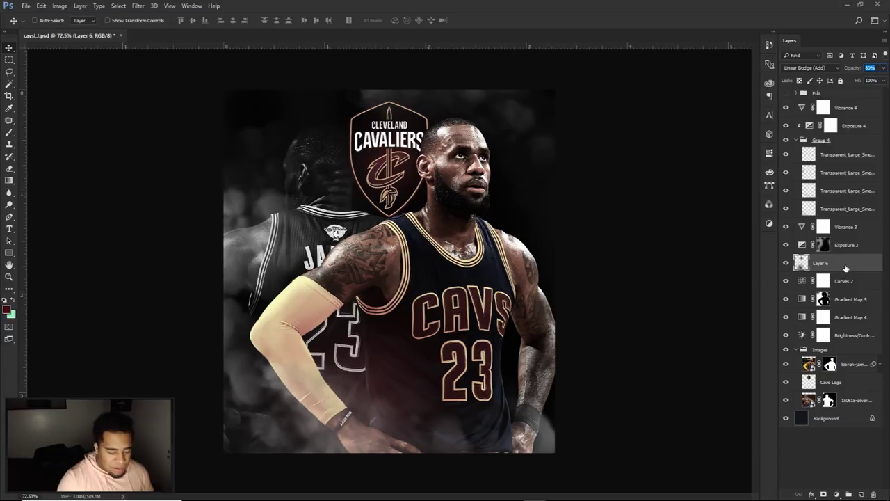
Add a Brightness/Contrast adjustment above Vibrance 4 with brightness 10 and contrast 30, and compare the poster with and without it
click(824, 299)
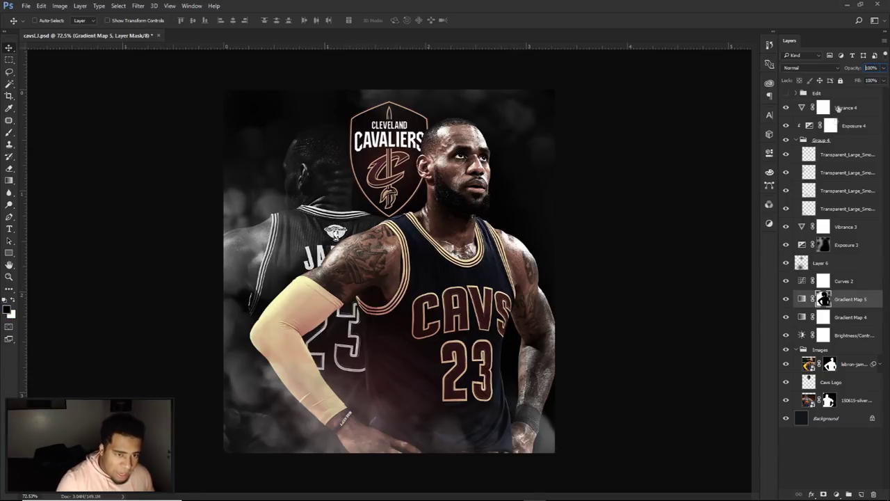
click(823, 107)
click(837, 493)
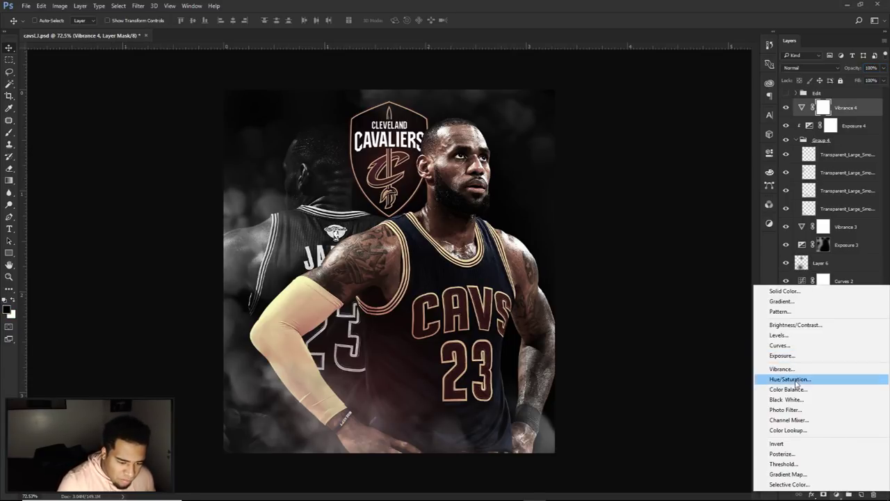
click(792, 325)
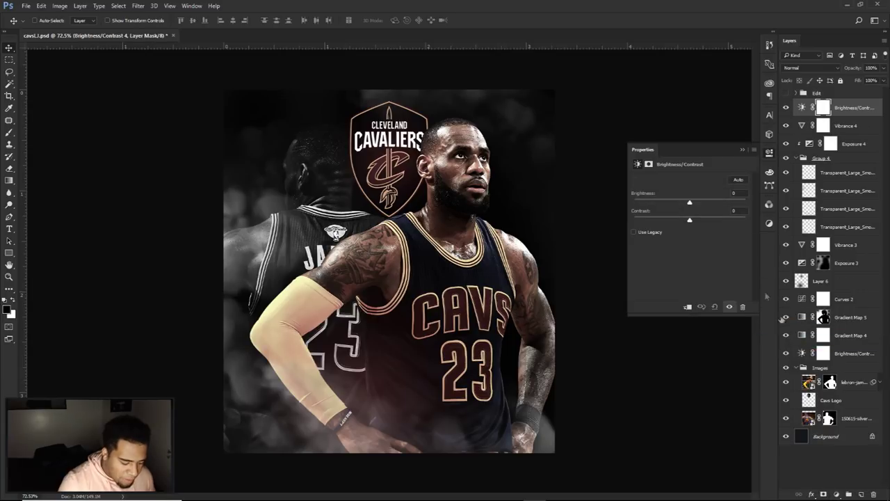
text(10)
click(733, 209)
text(30)
click(787, 108)
click(787, 108)
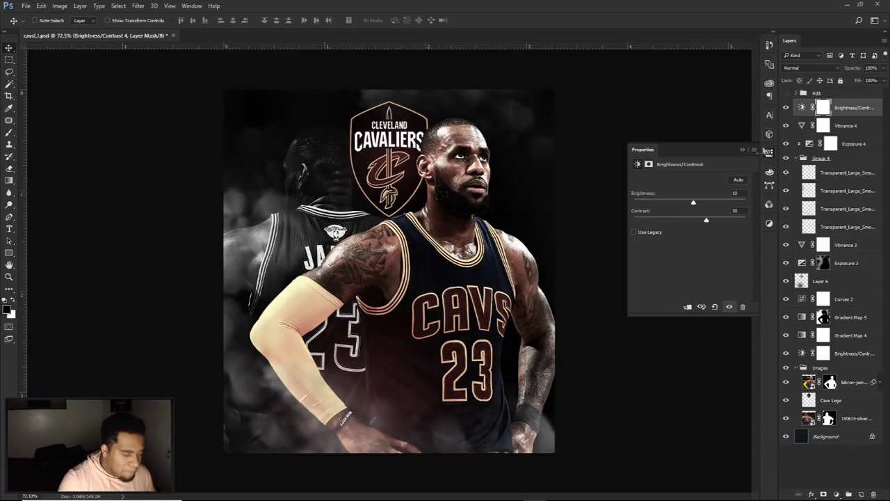
Reveal Exposure 3 over the front player's chest and lower jersey by painting its mask white with a large soft eraser
click(836, 263)
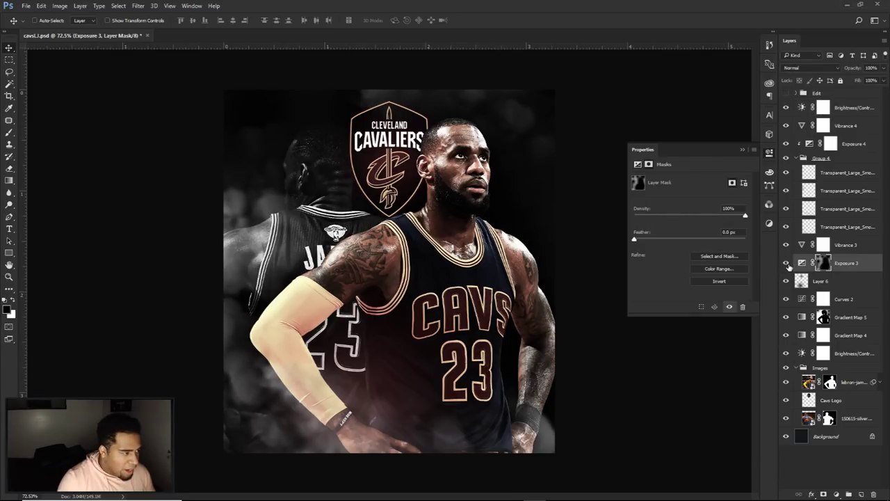
click(15, 300)
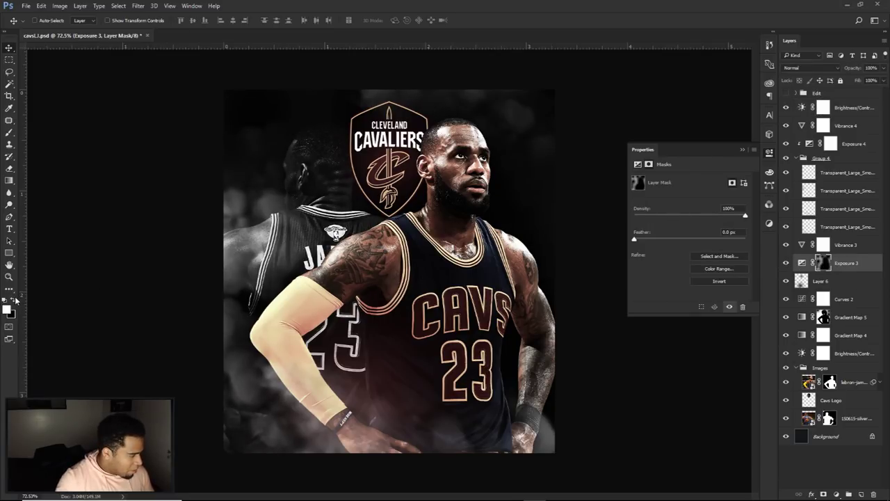
key(b)
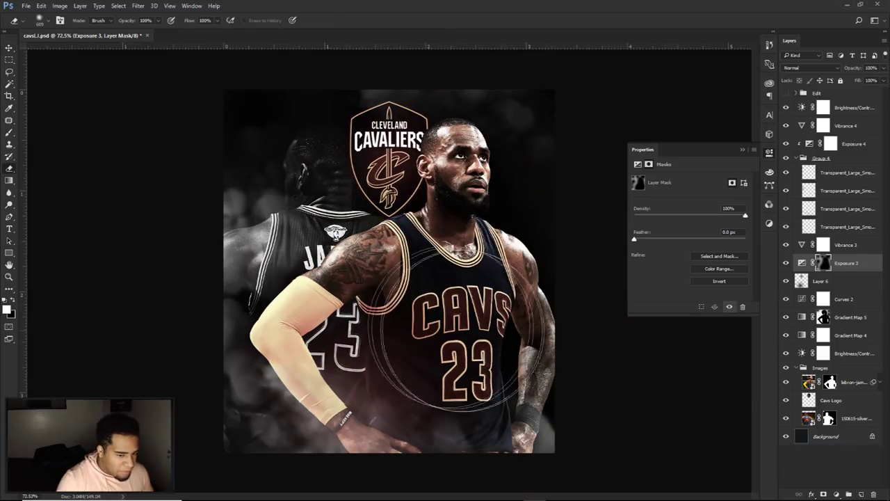
alt+right_click(468, 343)
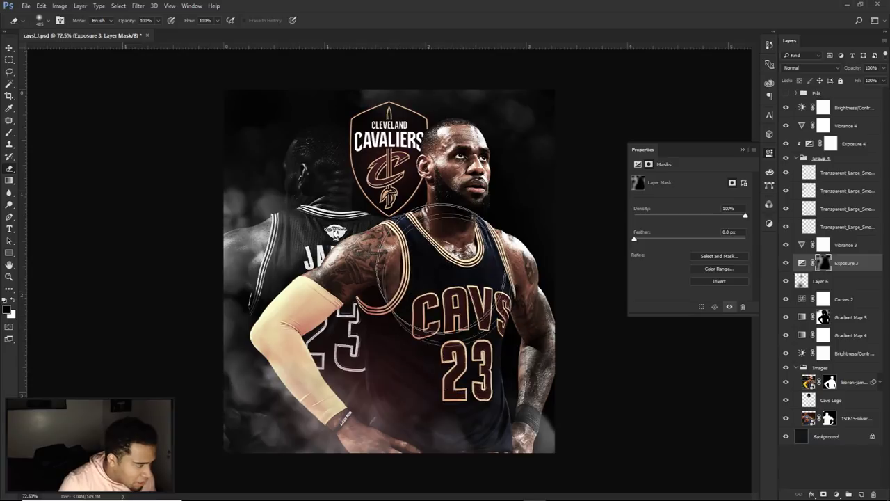
alt+right_click(425, 254)
alt+right_click(480, 241)
alt+right_click(410, 410)
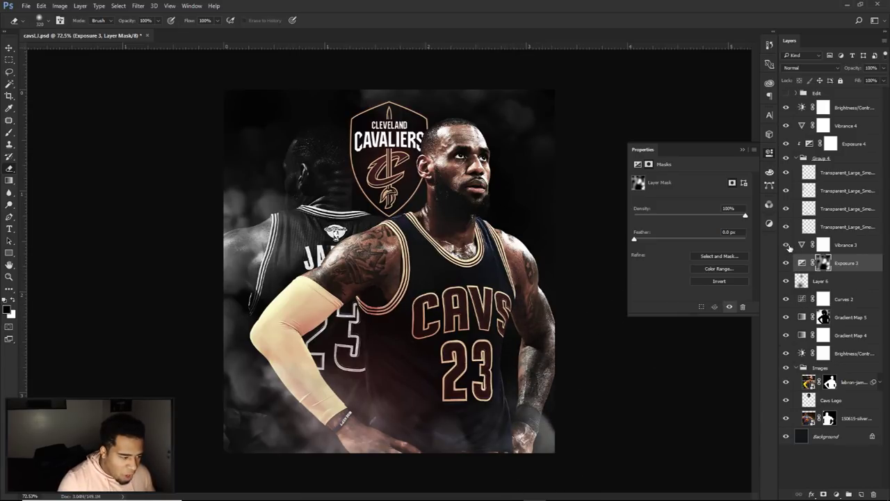
Mask Vibrance 4 off over the front jersey's CAVS 23 lettering with a soft eraser that paints black
click(786, 125)
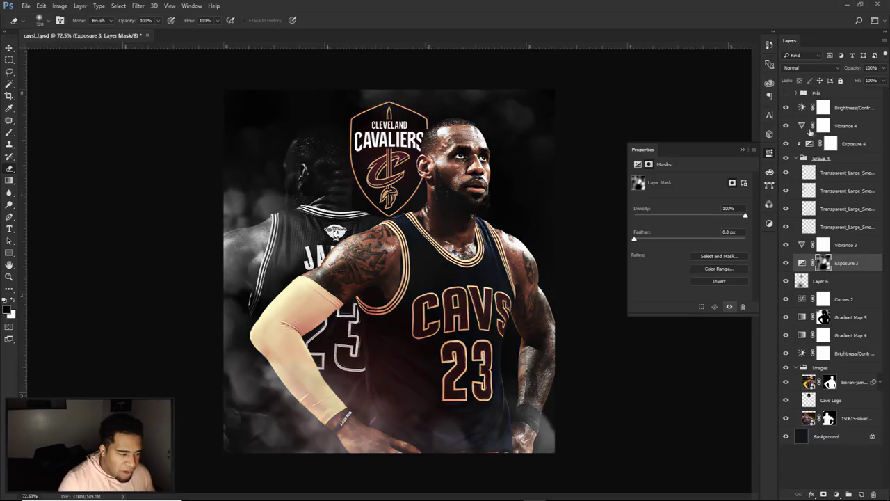
click(824, 126)
click(13, 300)
alt+right_click(450, 345)
mouse_move(448, 324)
mouse_down()
mouse_move(469, 331)
mouse_move(485, 318)
mouse_move(467, 363)
mouse_up()
alt+right_click(450, 358)
mouse_move(487, 322)
mouse_down()
mouse_move(464, 377)
mouse_move(430, 309)
mouse_up()
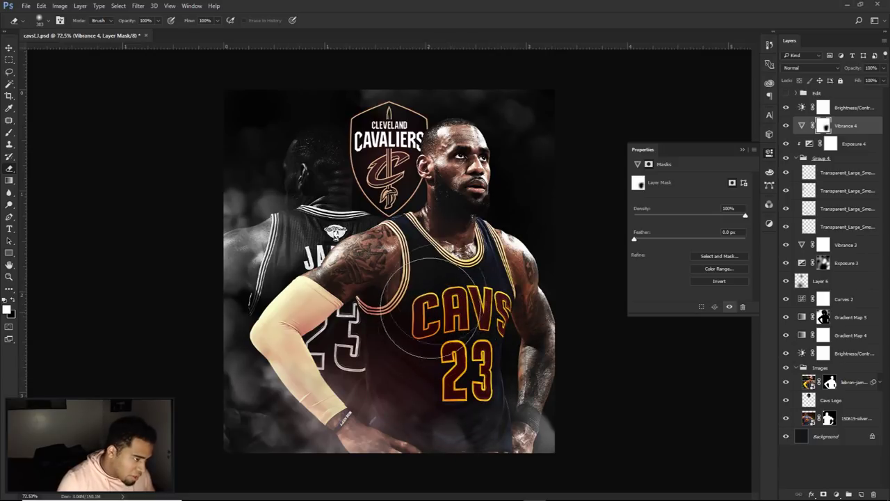
alt+right_click(477, 303)
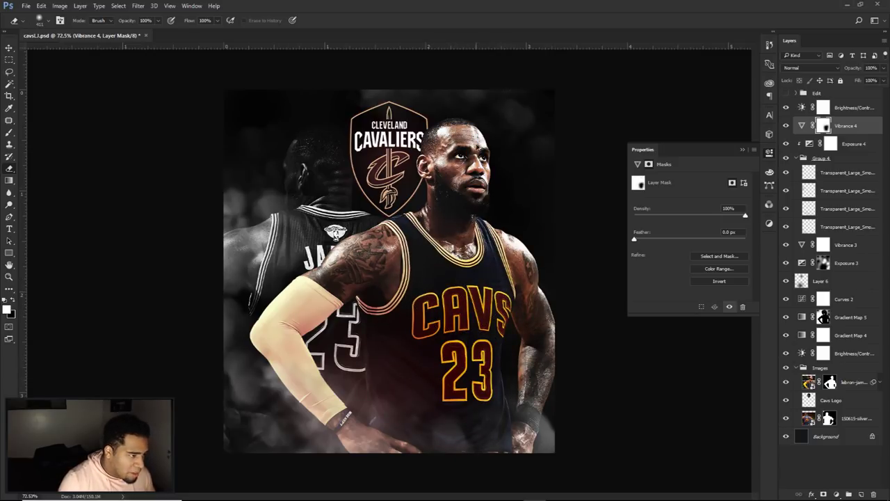
Duplicate Vibrance 4 and mask the copy off around the front player's face and the adjacent shoulder
key(ctrl+j)
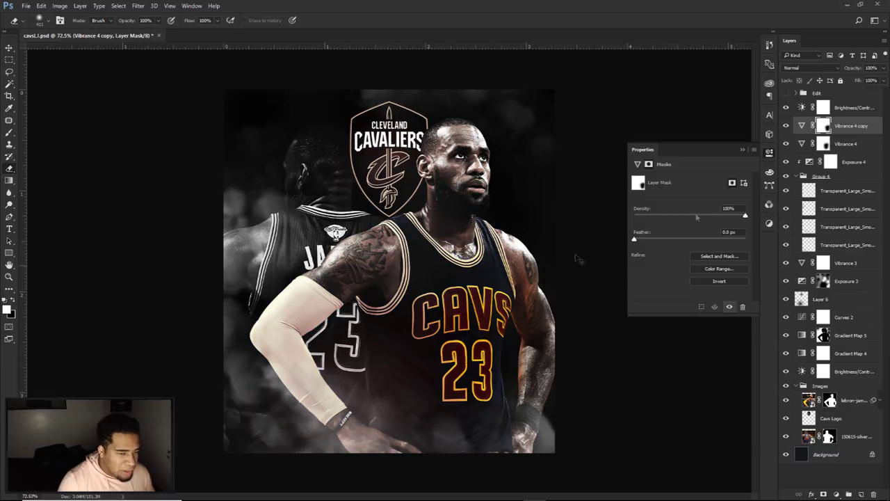
alt+right_click(468, 294)
alt+right_click(525, 176)
click(513, 120)
alt+right_click(491, 169)
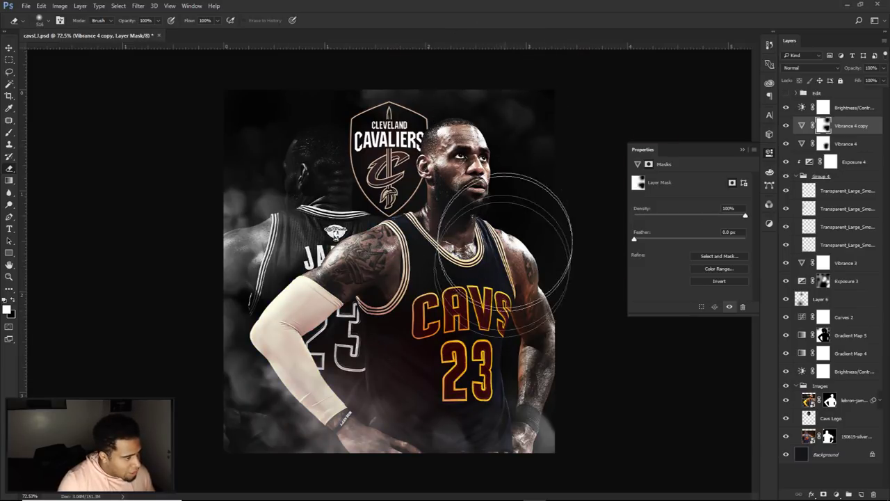
Restore the Vibrance 4 copy over the lower front jersey and around the lettering by painting its mask white
alt+right_click(457, 367)
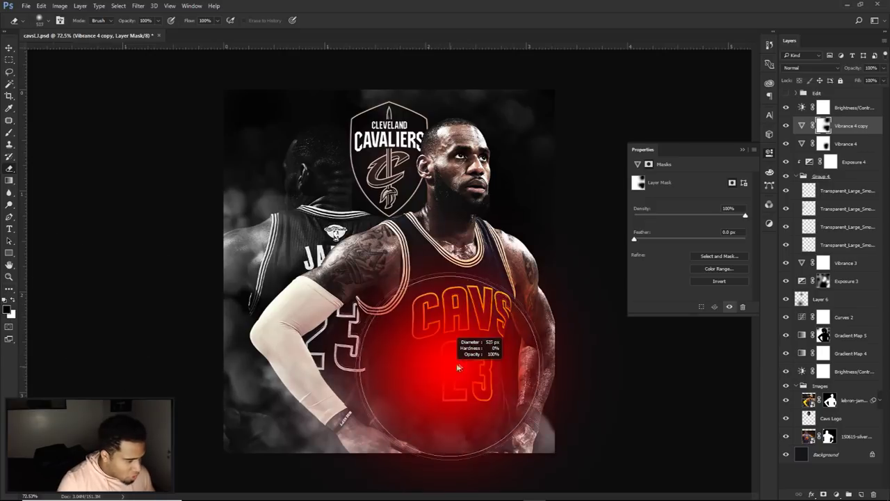
mouse_move(388, 383)
mouse_down()
mouse_move(456, 432)
mouse_move(505, 425)
mouse_move(474, 382)
mouse_move(448, 401)
mouse_up()
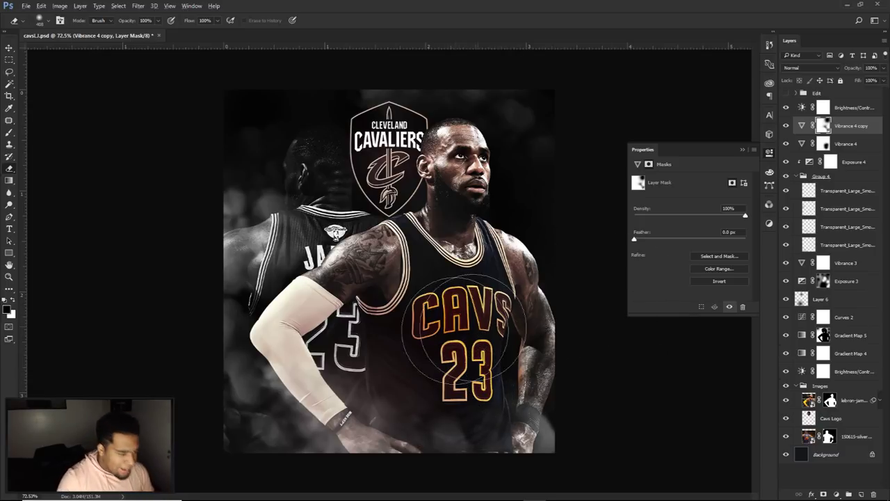
scroll(433, 317, up, 8)
drag(476, 342, 351, 343)
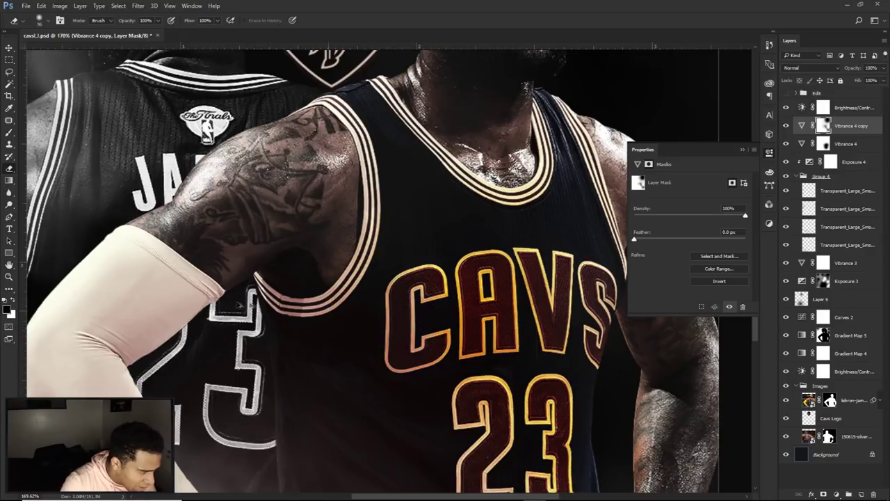
Mask the Vibrance 4 copy off along the base of the front jersey's number 23
click(12, 300)
scroll(415, 292, down, 2)
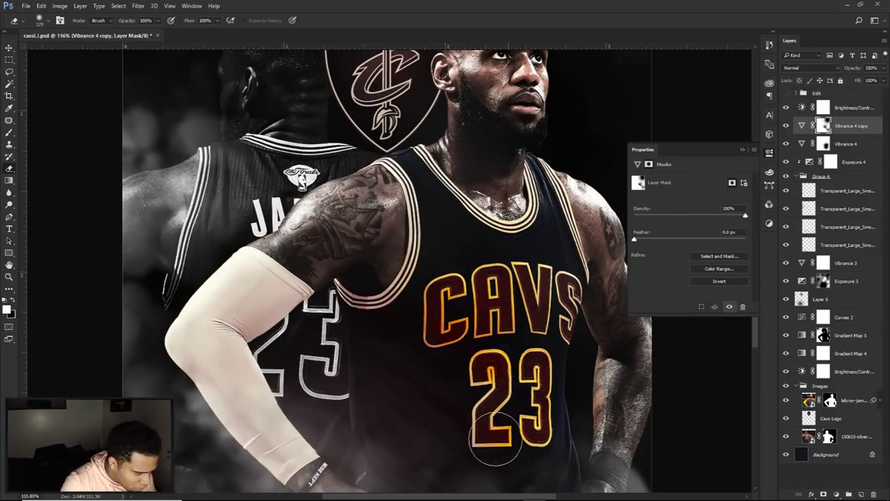
drag(506, 436, 545, 436)
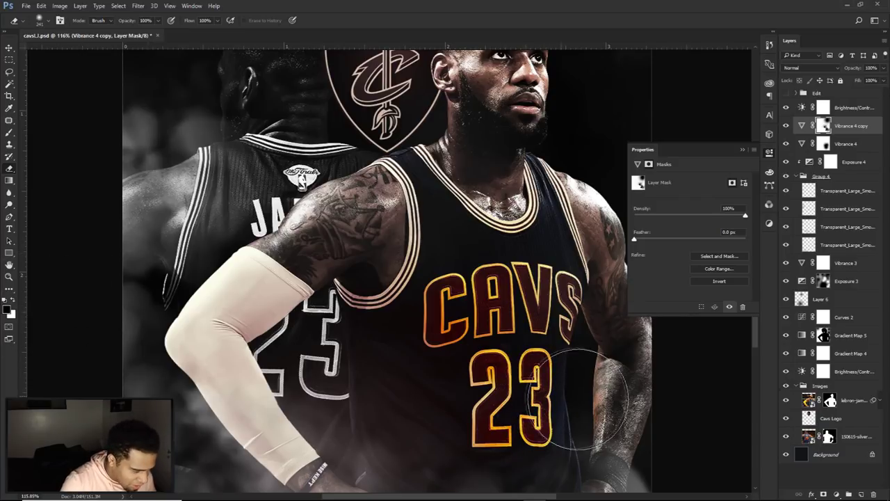
scroll(502, 416, down, 2)
scroll(502, 416, down, 1)
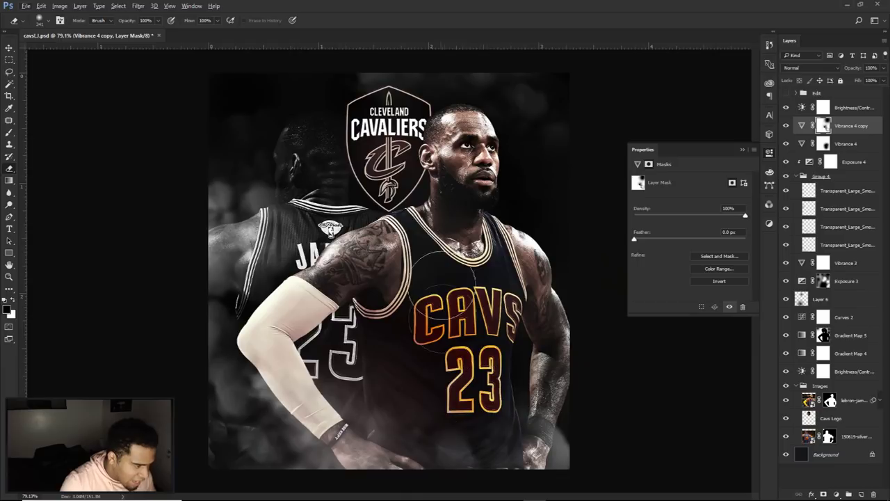
Mask the Vibrance 4 copy off over the C emblem in the Cavaliers logo and check the layer's effect
click(387, 158)
alt+right_click(386, 162)
drag(375, 162, 376, 161)
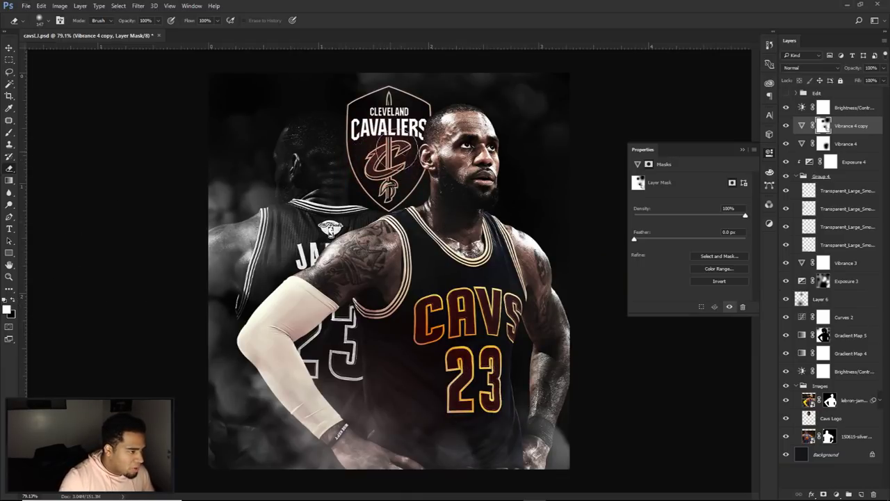
click(788, 125)
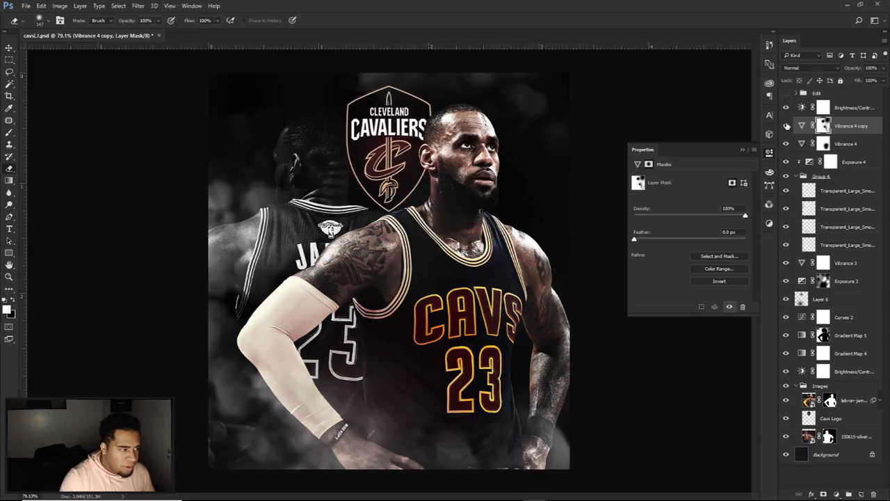
Check the Vibrance 4 layer's effect and mask it off over the C emblem in the Cavaliers logo
click(786, 144)
click(786, 144)
click(823, 144)
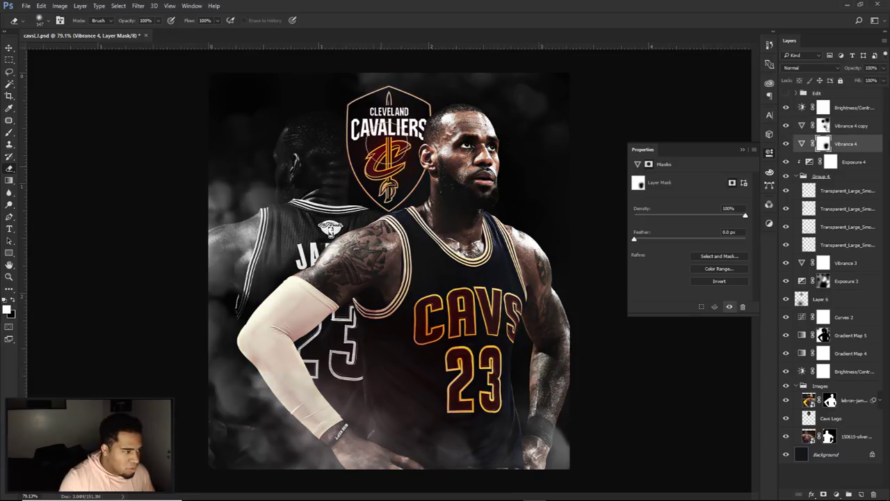
mouse_move(388, 168)
mouse_down()
mouse_move(395, 181)
mouse_move(410, 179)
mouse_move(387, 178)
mouse_up()
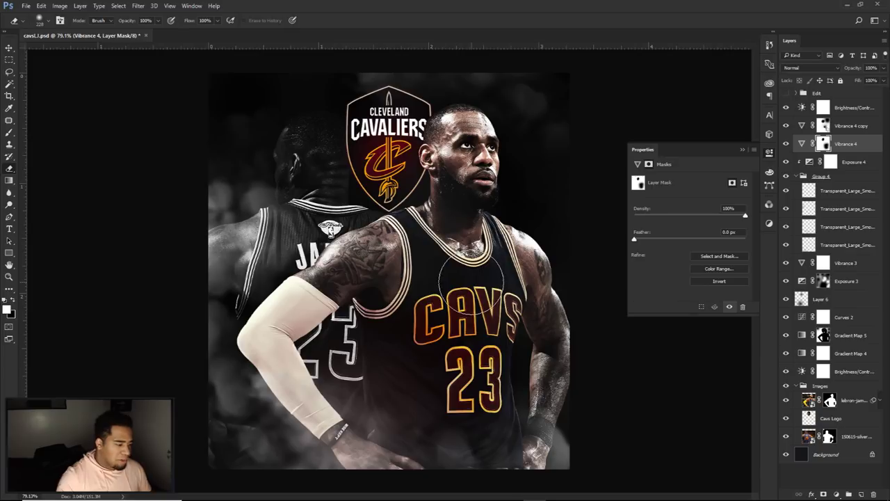
scroll(470, 281, down, 2)
scroll(473, 327, up, 1)
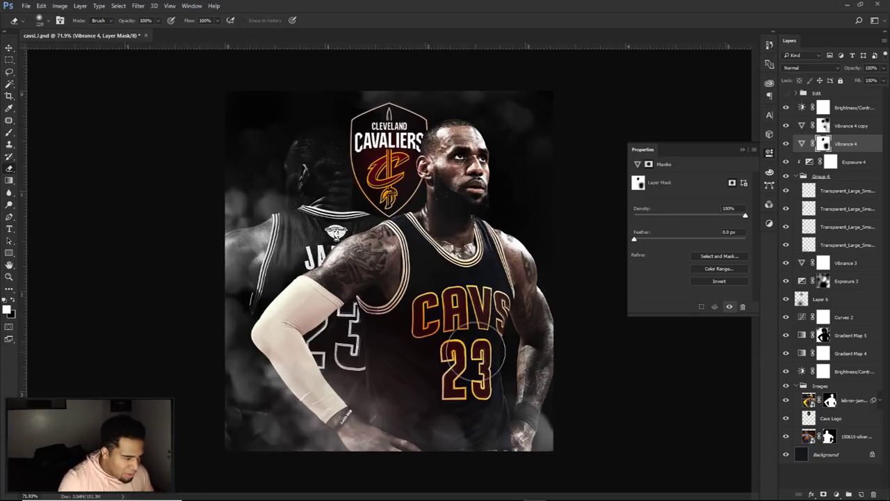
Add a Levels adjustment above the topmost Brightness/Contrast layer with input levels 9, 1.14 and 245, and check its effect
click(769, 152)
click(849, 111)
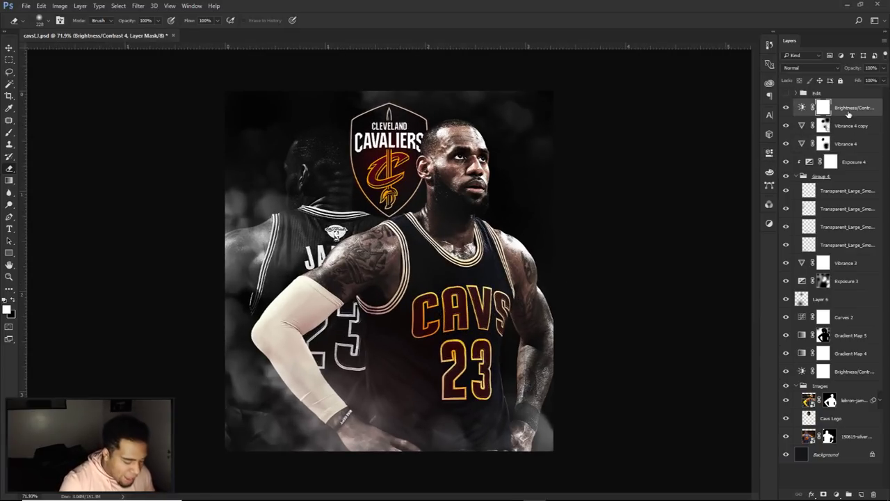
click(836, 494)
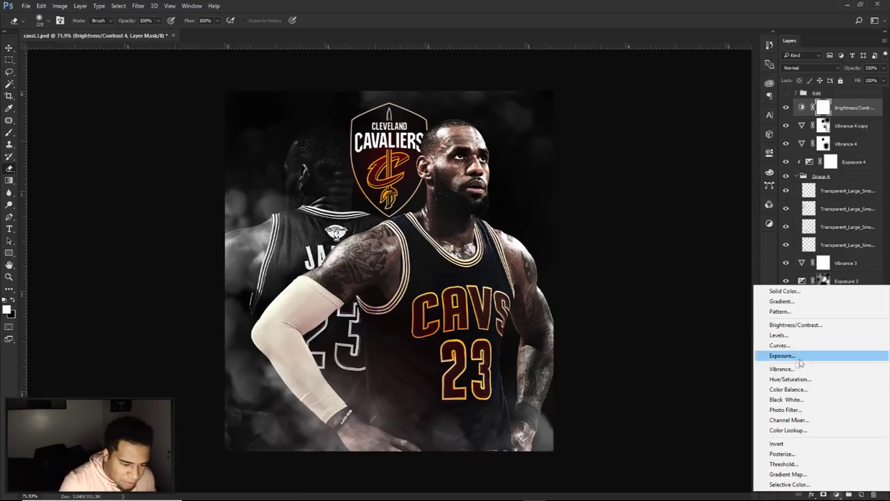
click(780, 335)
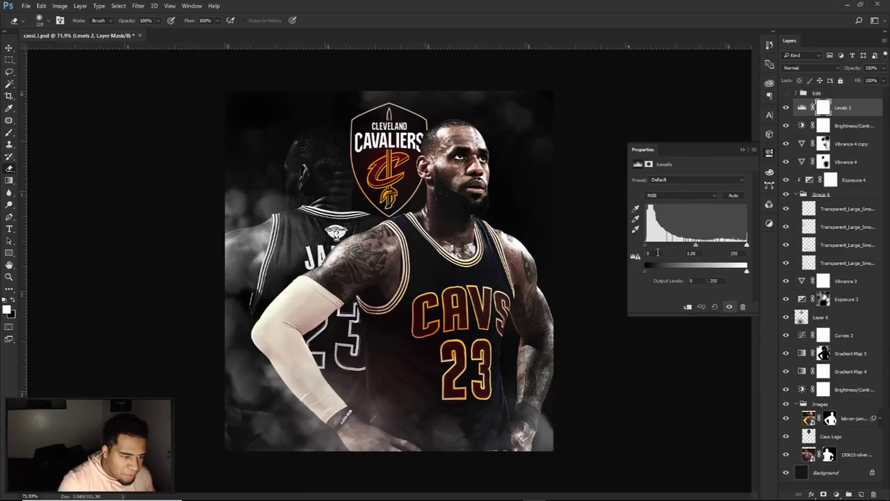
text(9)
drag(701, 253, 622, 249)
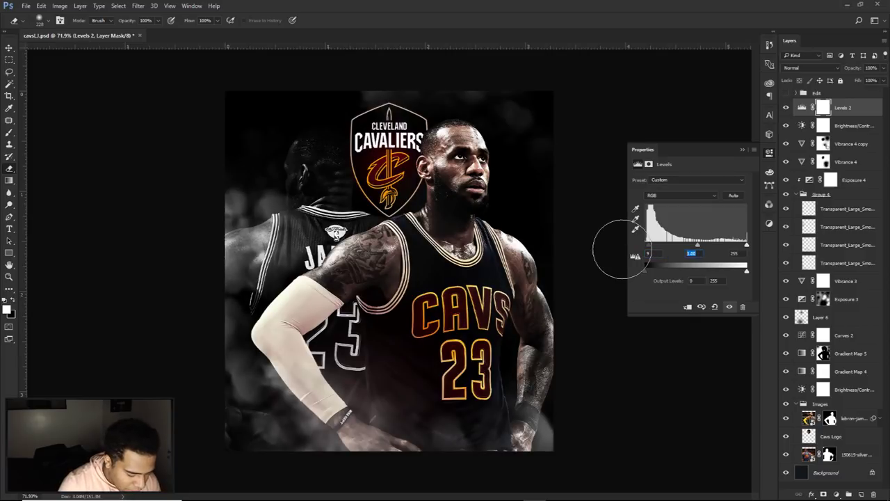
text(1.14)
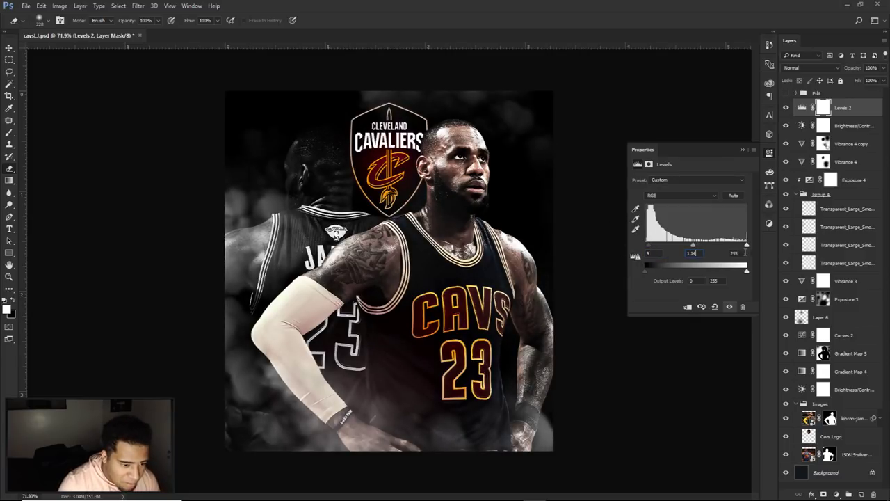
text(2)
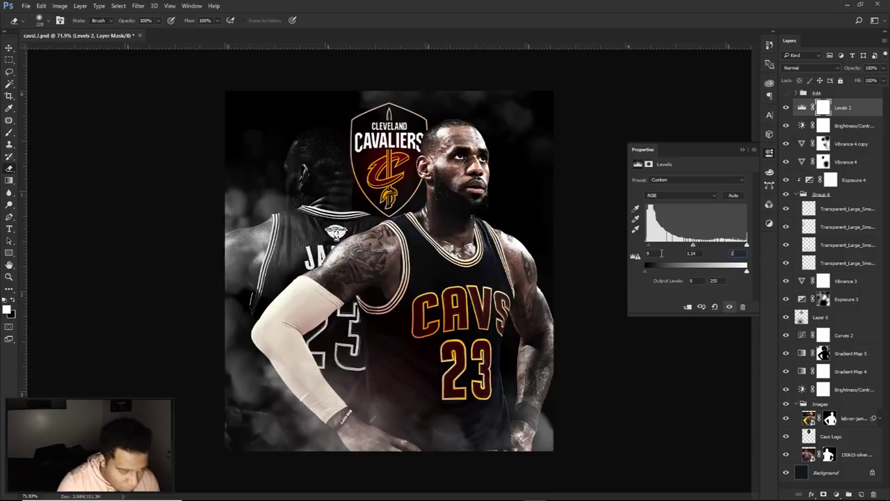
text(45)
click(786, 108)
click(787, 108)
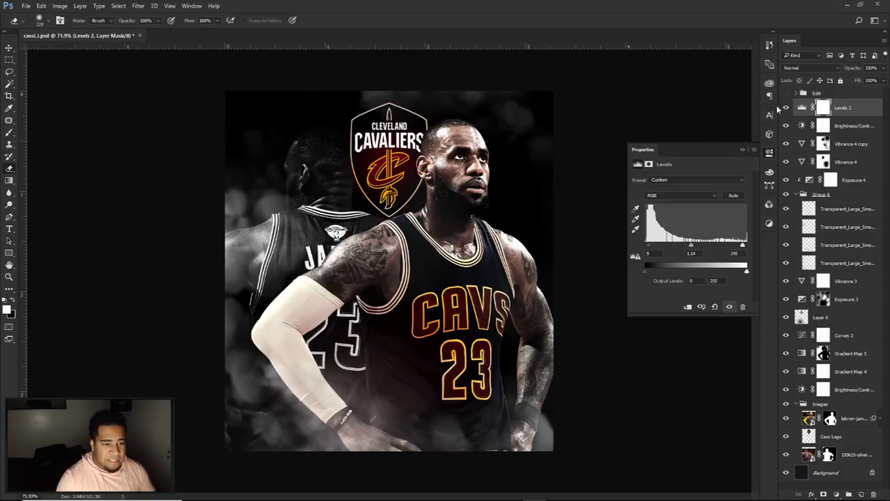
Mask the Levels 2 adjustment off with a large soft black brush over the back player's head, the adjacent background and beside the front player's shoulder
click(823, 108)
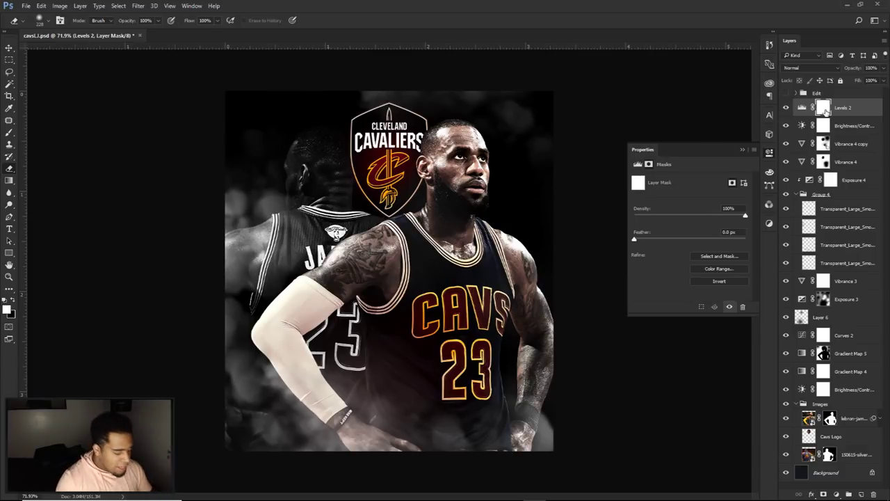
key(b)
alt+right_click(305, 287)
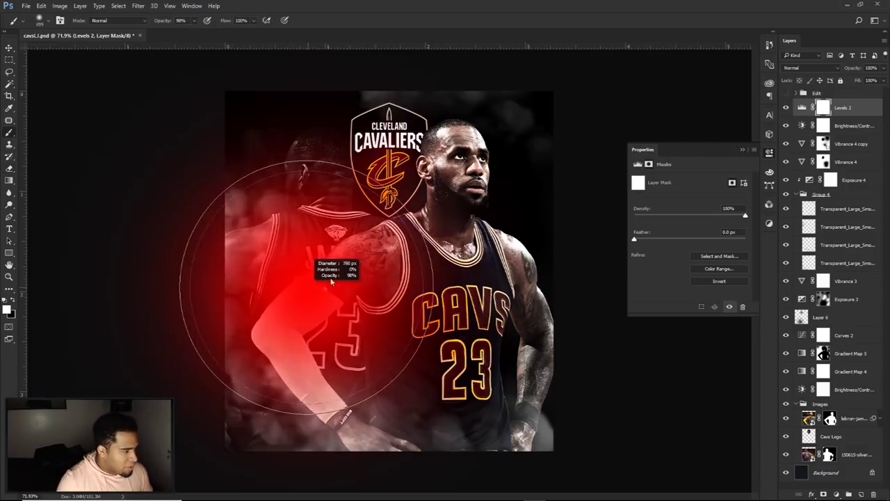
click(12, 300)
alt+right_click(369, 207)
click(311, 143)
drag(310, 132, 260, 115)
alt+right_click(521, 191)
click(524, 208)
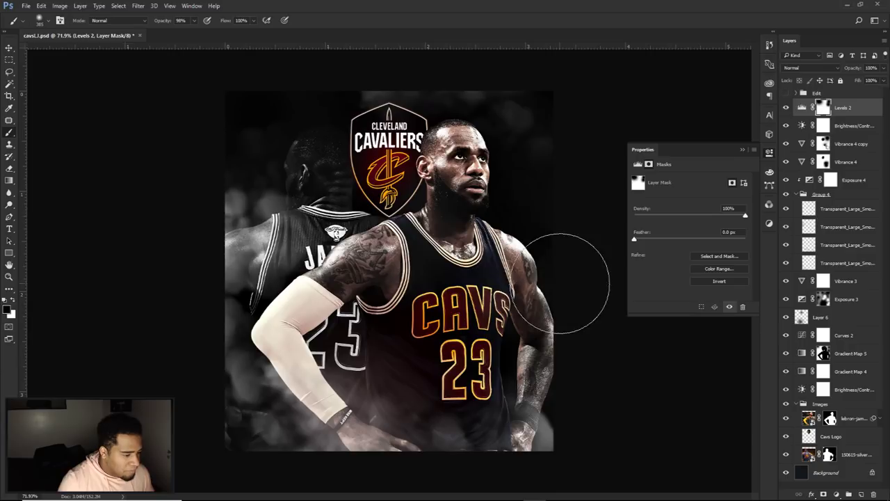
Mask the Levels 2 adjustment off over the front jersey and neck, the back player's number and the smoky background beside the sleeved arm
drag(421, 317, 443, 336)
click(407, 348)
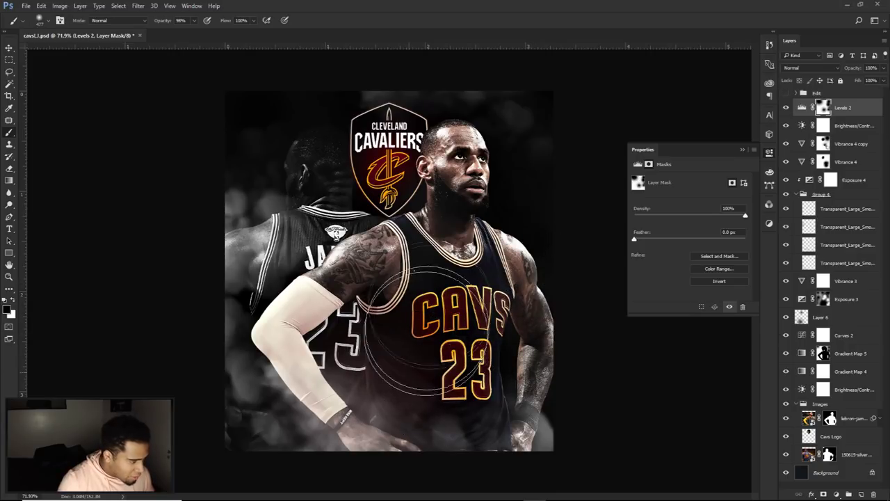
click(447, 246)
drag(461, 217, 394, 209)
drag(319, 327, 356, 327)
mouse_move(229, 294)
mouse_down()
mouse_move(227, 383)
mouse_move(262, 427)
mouse_up()
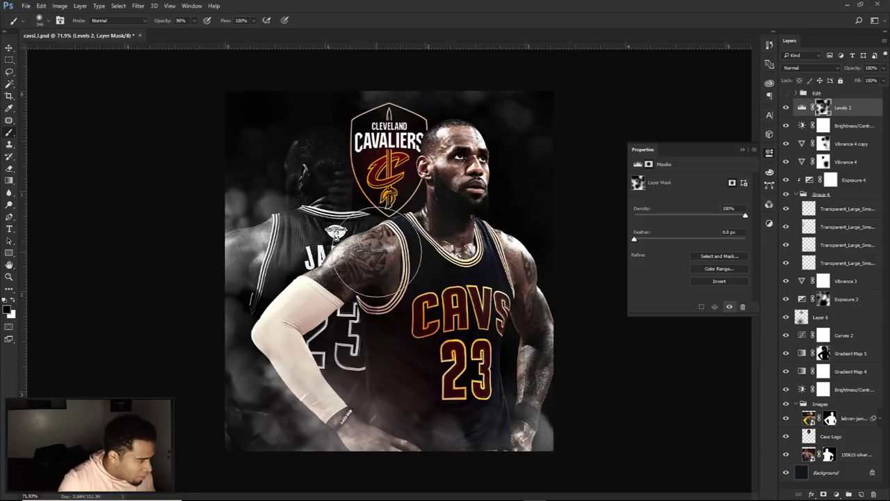
scroll(422, 299, down, 2)
scroll(424, 300, up, 1)
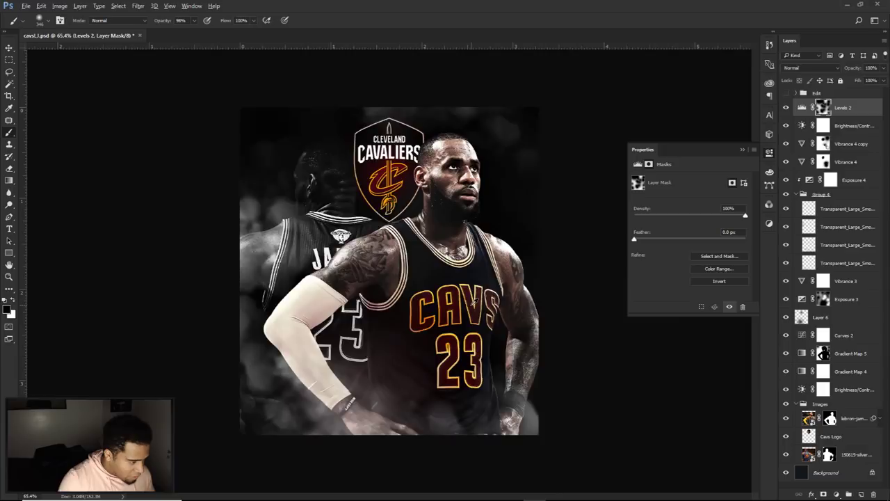
key(bracketright)
key(bracketright)
key(bracketright)
key(bracketright)
key(bracketright)
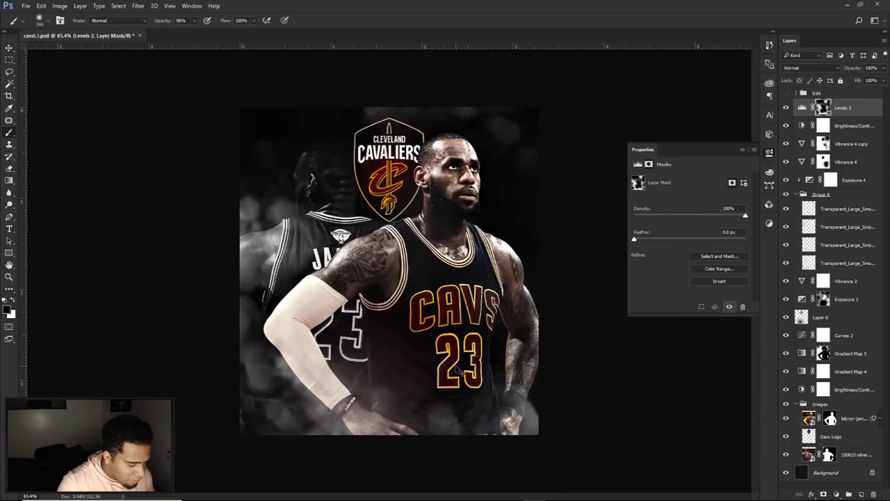
Duplicate every layer from Levels 2 down to the Background and merge the duplicates into a single layer on top
key(v)
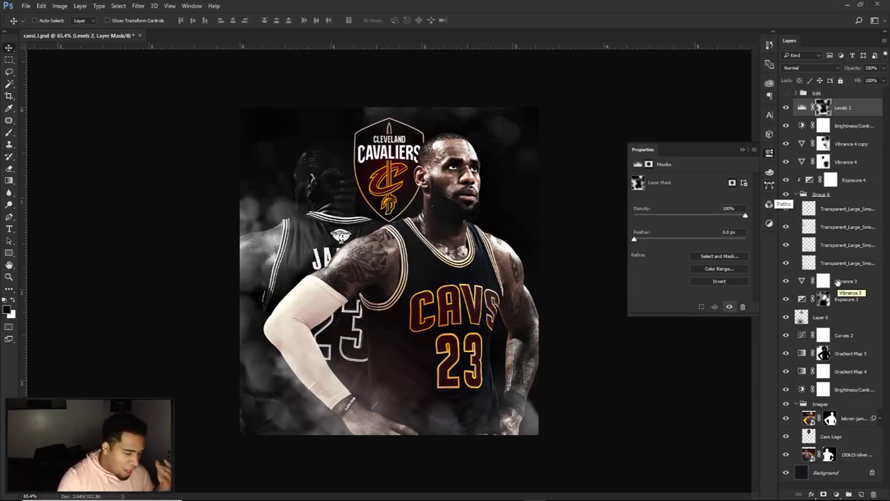
shift+click(840, 473)
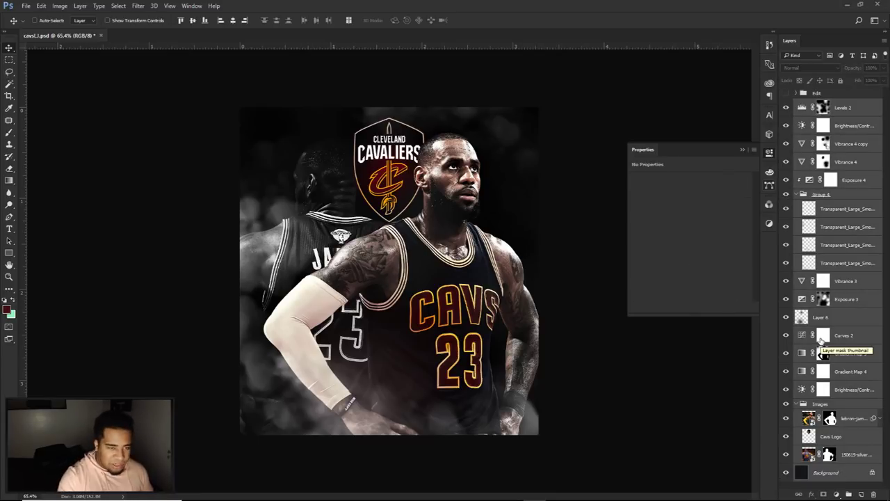
click(823, 107)
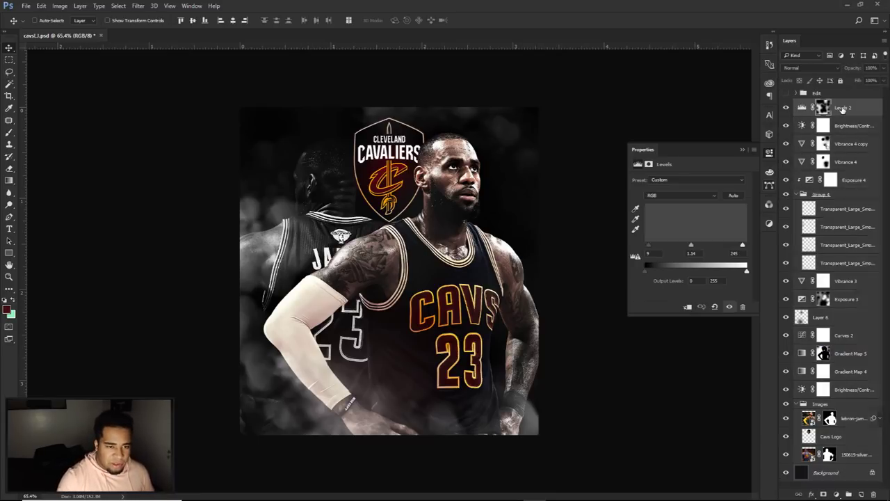
shift+click(846, 473)
key(ctrl)
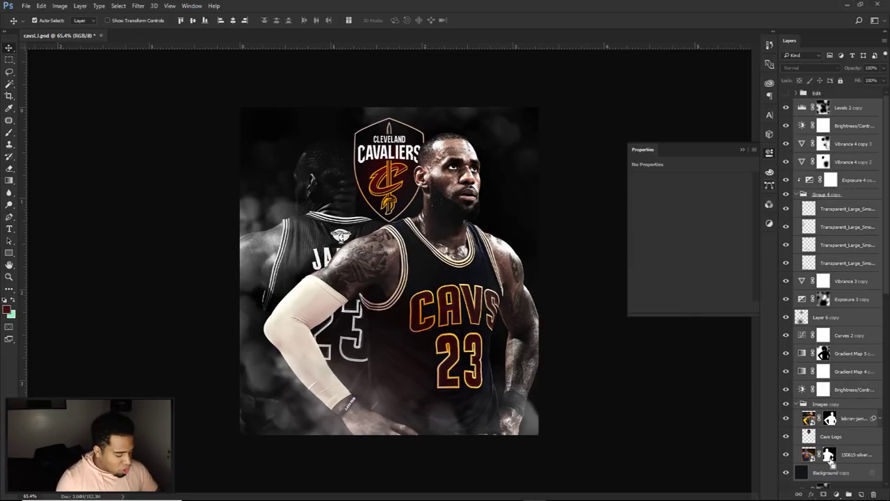
key(ctrl+alt+e)
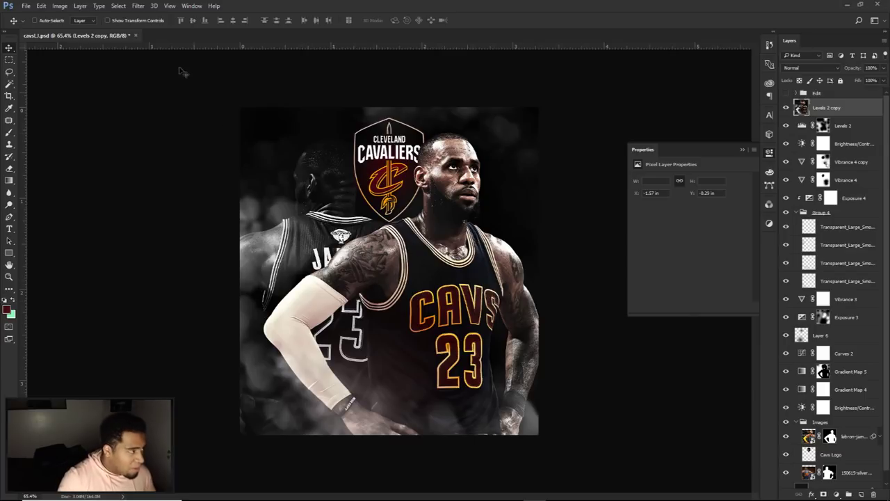
Apply the Paint Daubs filter to the merged layer with brush size 1, sharpness 1 and brush type Simple
click(141, 10)
click(150, 38)
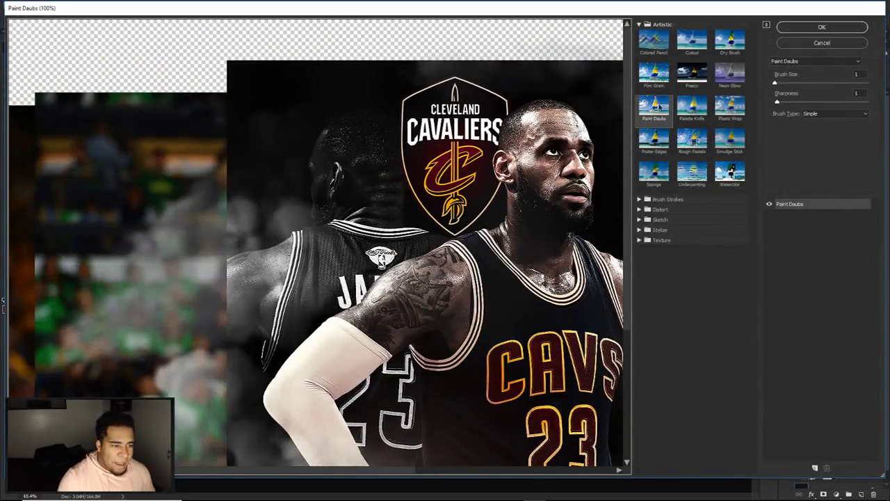
click(654, 106)
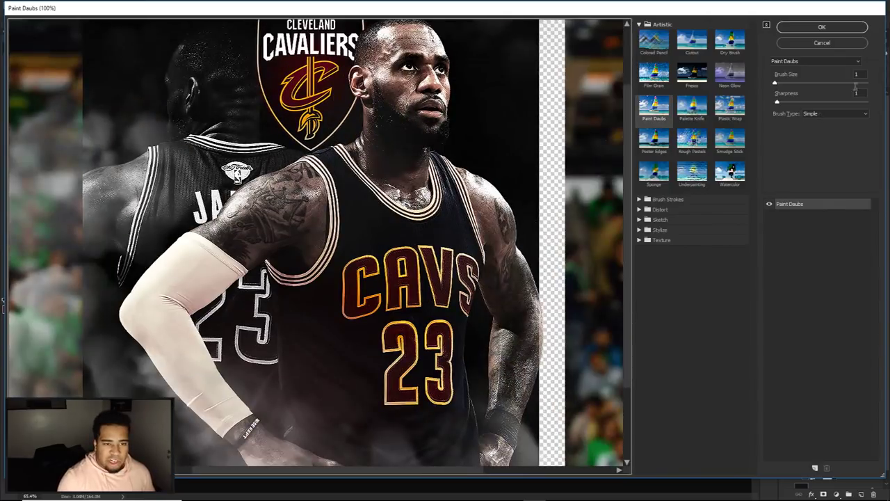
click(821, 27)
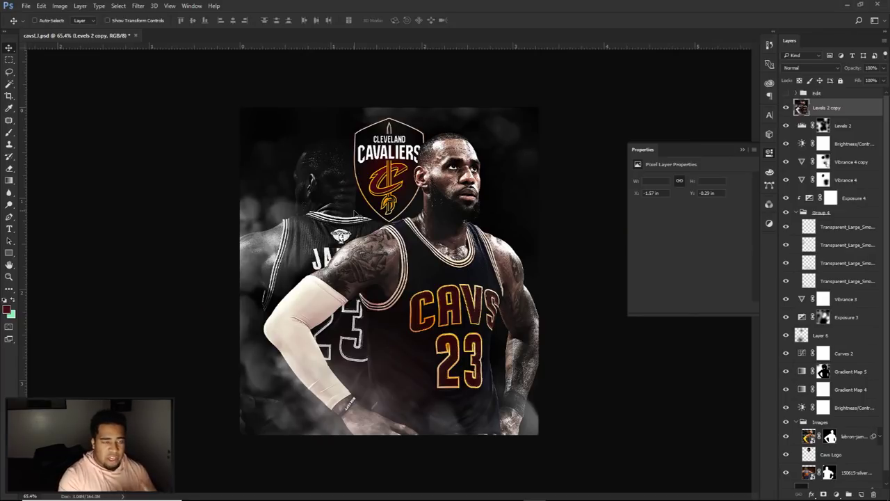
Compare the poster with and without the filtered Levels 2 copy layer, examining the sharpness of the player and lettering
scroll(417, 209, up, 3)
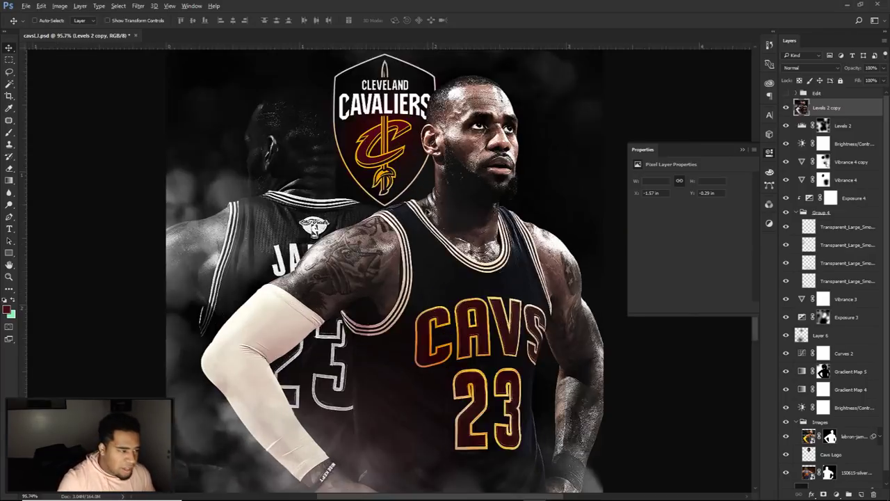
scroll(417, 208, down, 3)
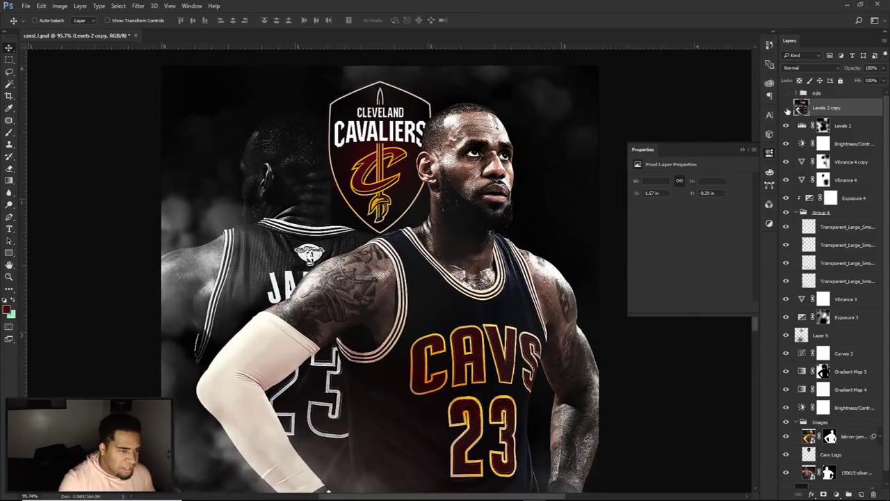
click(787, 109)
click(787, 110)
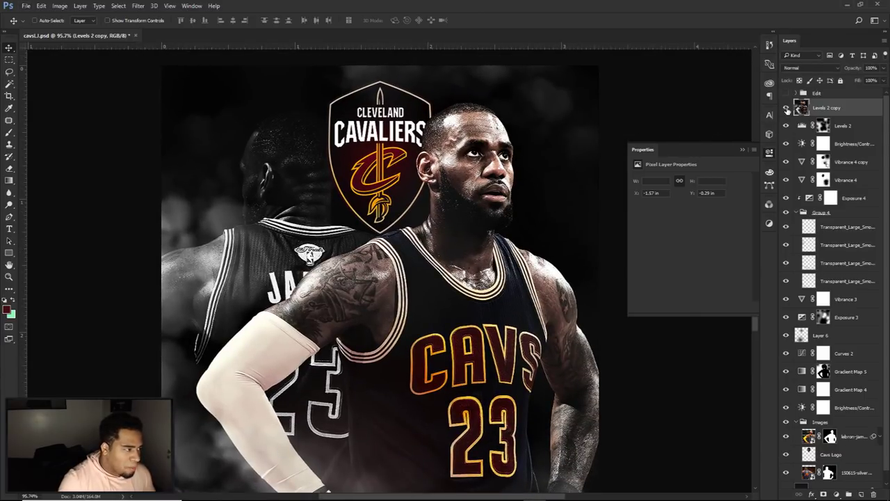
click(787, 110)
click(787, 110)
scroll(511, 240, down, 3)
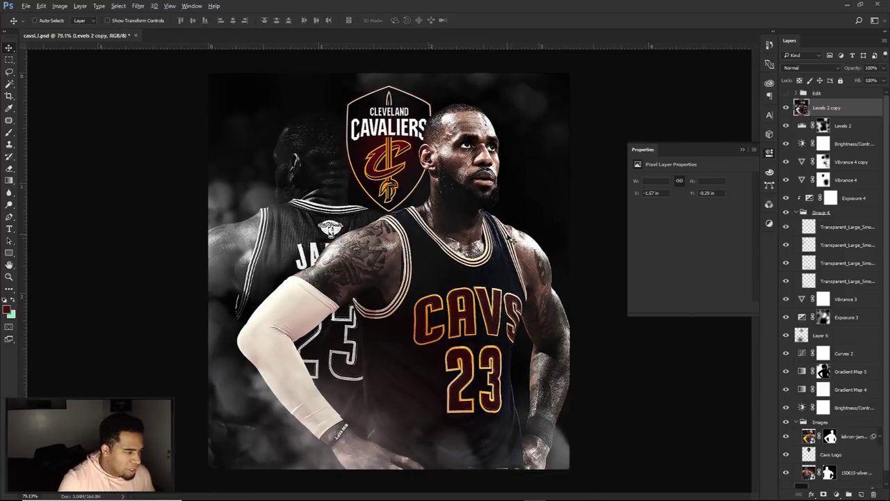
scroll(432, 267, up, 1)
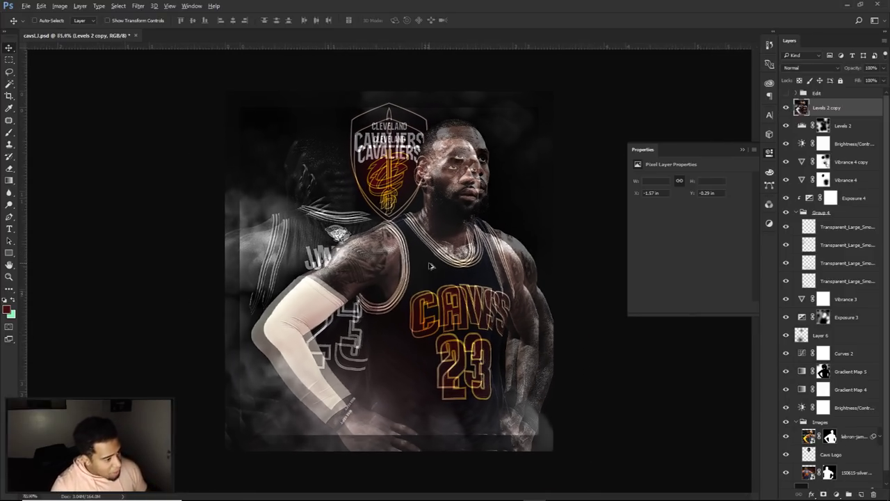
Add a new layer above Levels 2 copy and paint soft dark red glows near the front player's wrist and over the Cavaliers logo
click(824, 339)
click(827, 108)
click(862, 494)
key(b)
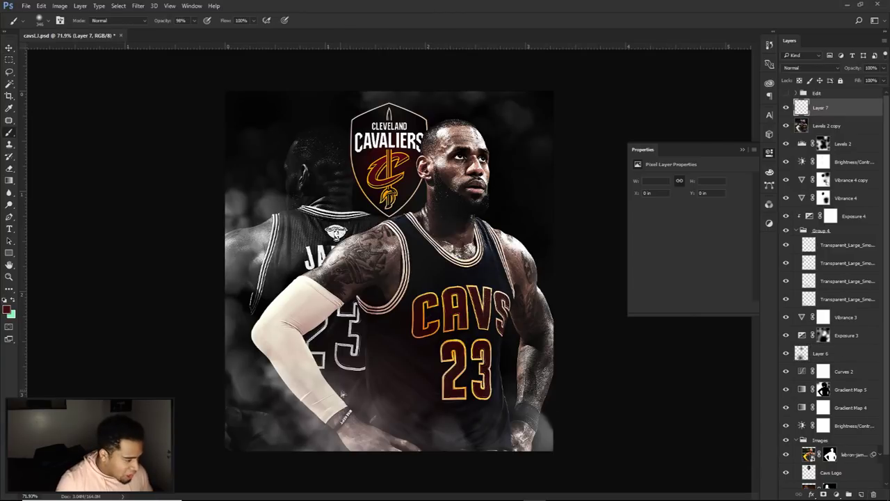
drag(347, 407, 400, 379)
click(387, 189)
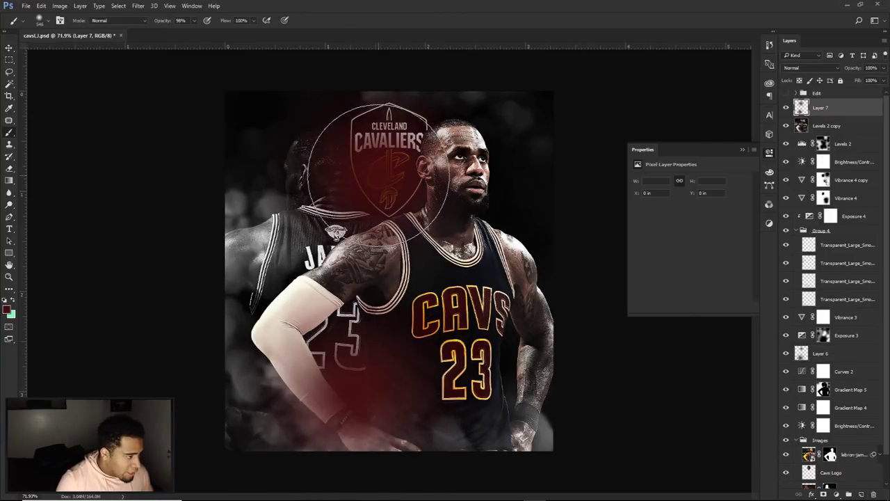
Set the red glow layer's blend mode to Linear Dodge (Add) and its opacity to 63%
click(810, 67)
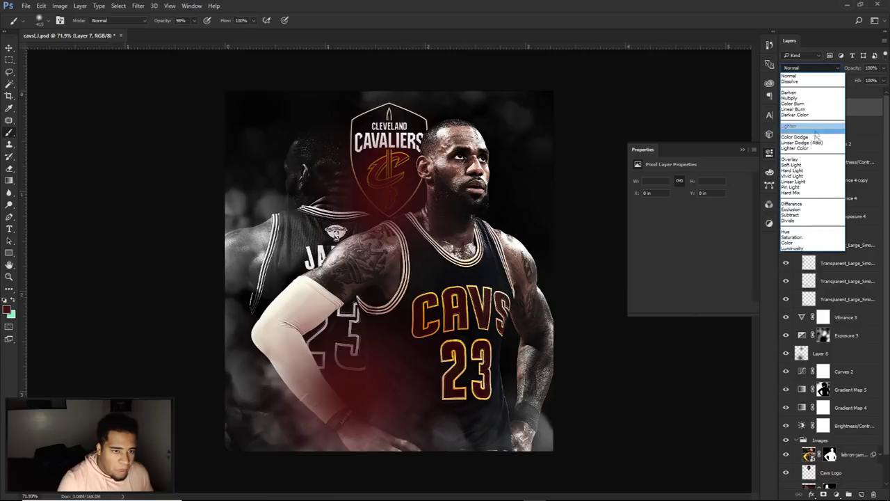
click(807, 146)
click(883, 67)
drag(869, 83, 865, 83)
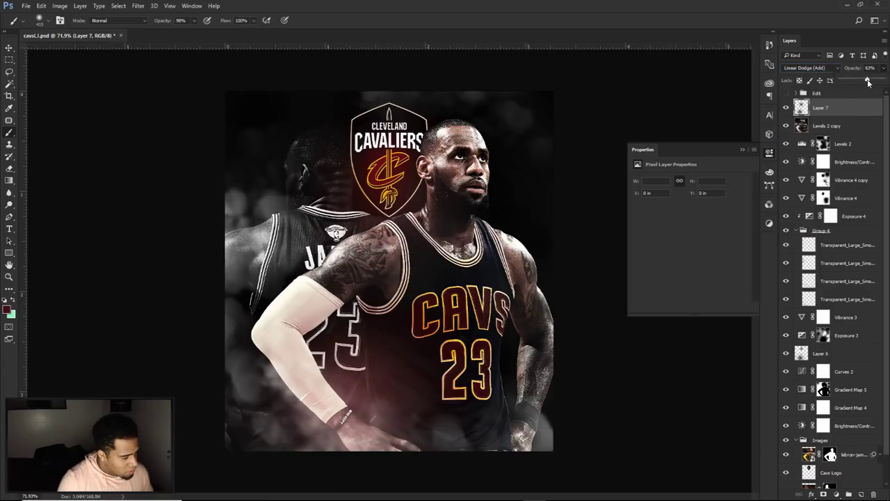
Erase part of the red glow over the front player's jersey number on Layer 7 with a large soft eraser
key(e)
key(bracketright)
key(bracketright)
key(bracketright)
key(bracketright)
key(bracketright)
key(bracketright)
click(453, 324)
key(bracketleft)
key(bracketleft)
key(bracketleft)
key(bracketleft)
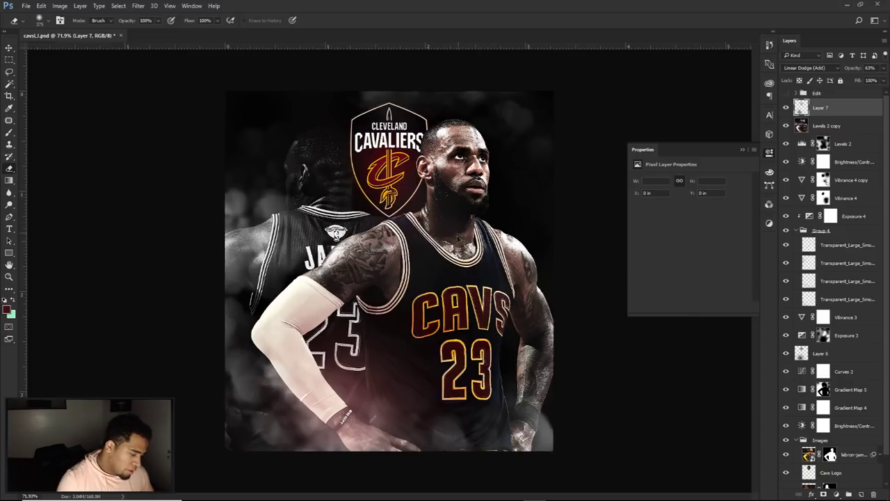
Group all the poster layers from Layer 7 down to the lowest one above the Background
key(v)
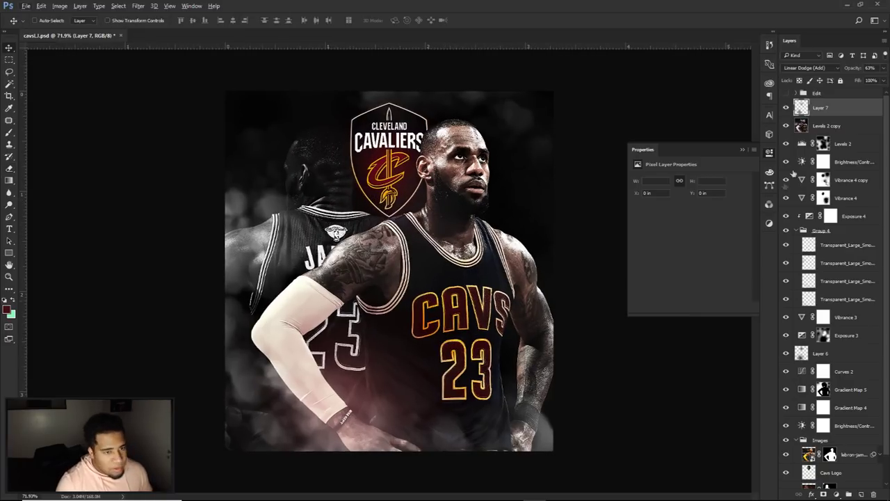
scroll(834, 316, down, 1)
shift+click(845, 461)
key(ctrl+g)
Compare the new group's poster with the version in the Edit group, and review the layers inside the new group
click(786, 104)
click(786, 94)
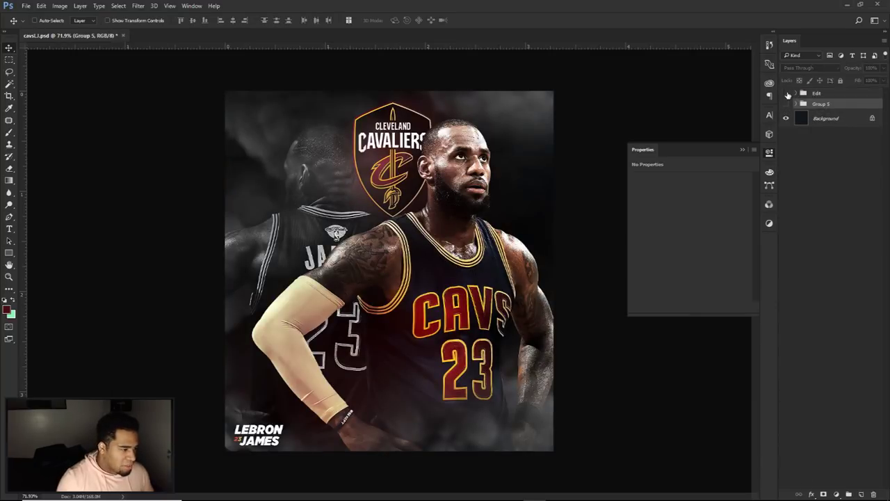
click(786, 94)
click(787, 105)
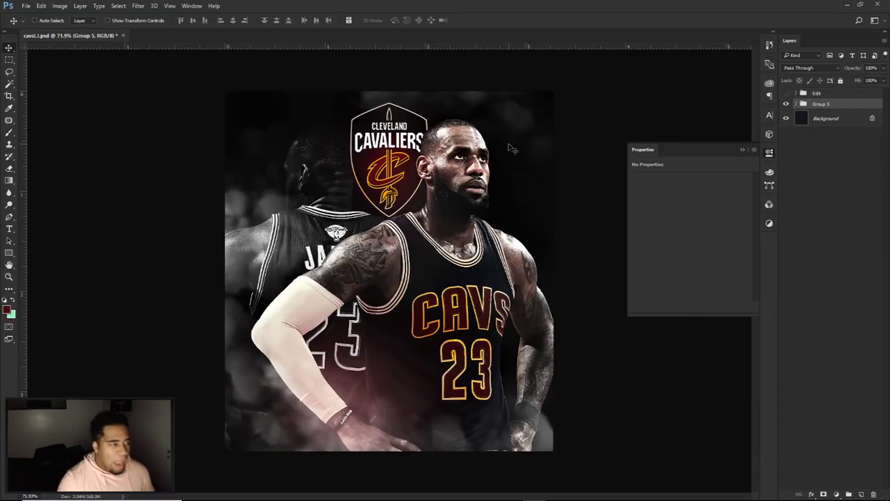
click(797, 103)
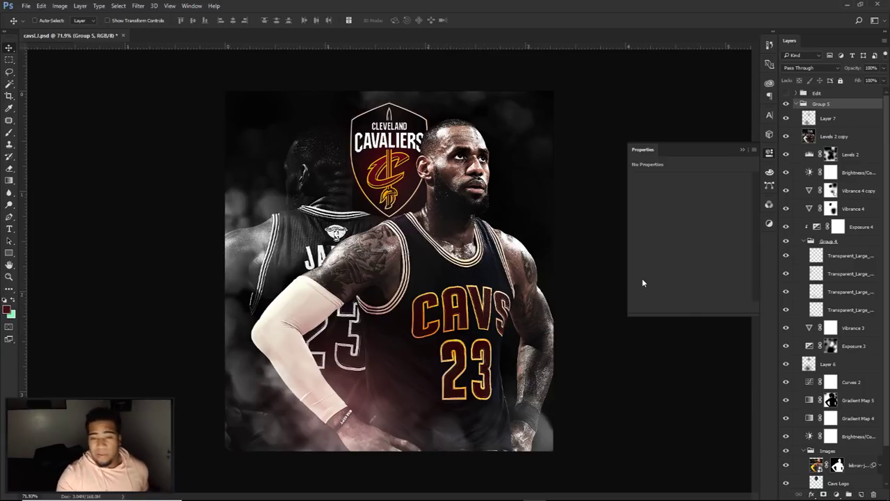
click(796, 103)
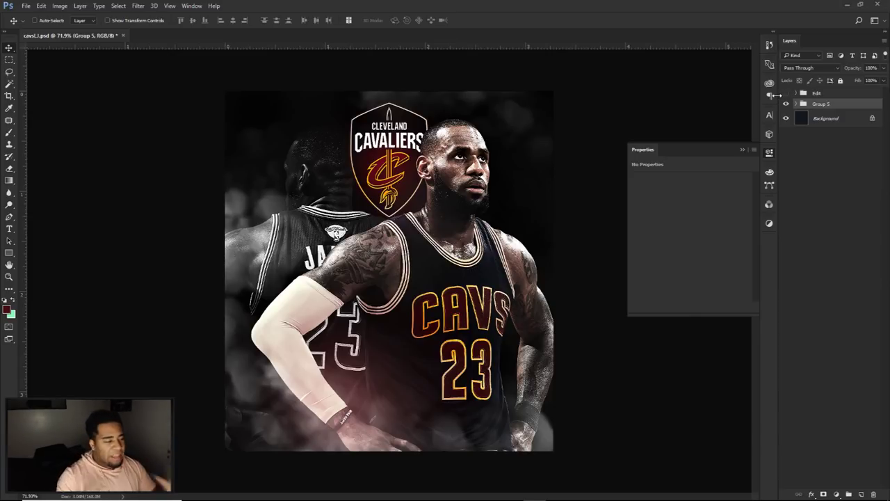
Hide the new group and show the Edit group to view the other version of the poster
click(786, 104)
click(786, 93)
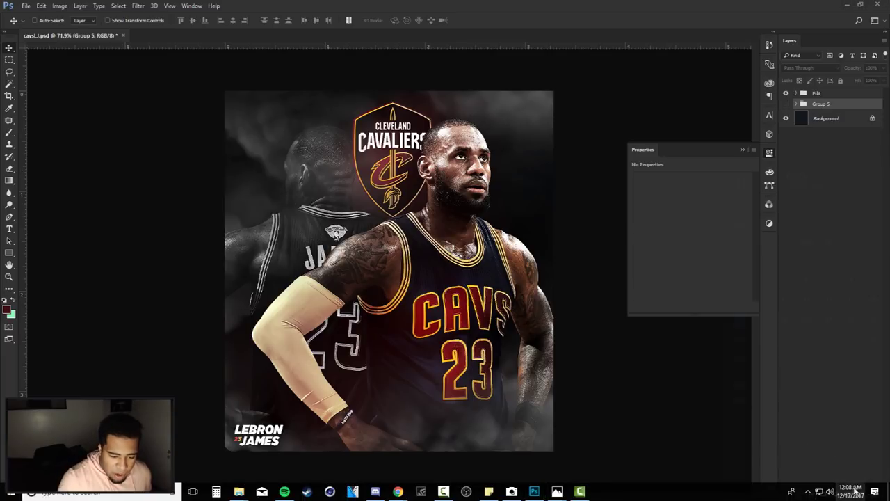
click(851, 491)
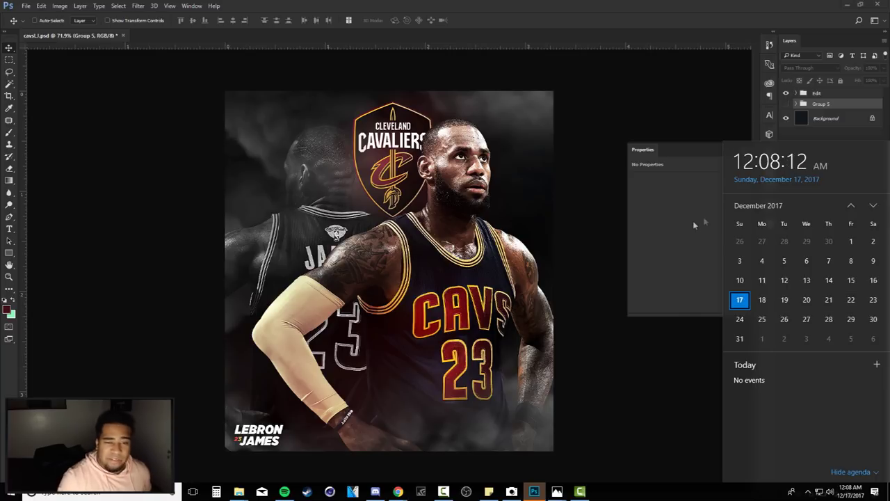
click(821, 121)
click(821, 166)
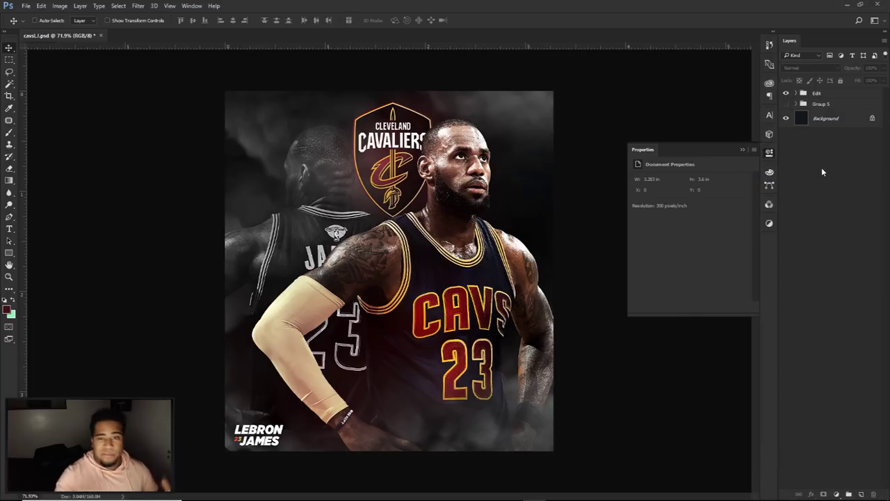